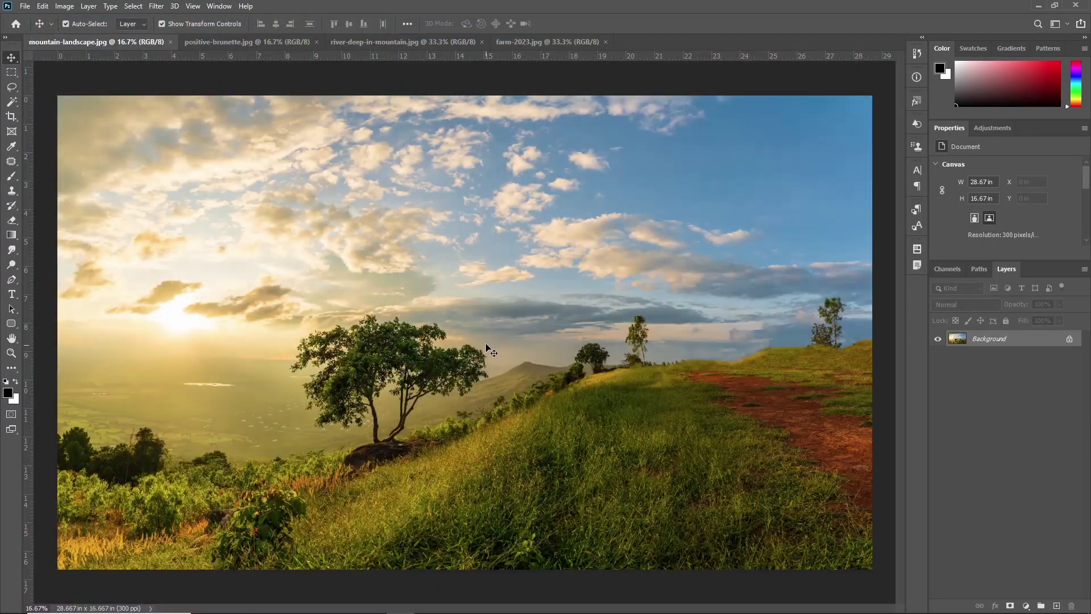
Select the Gradient Tool from the fill tool group in the toolbar.
left_click(19, 234)
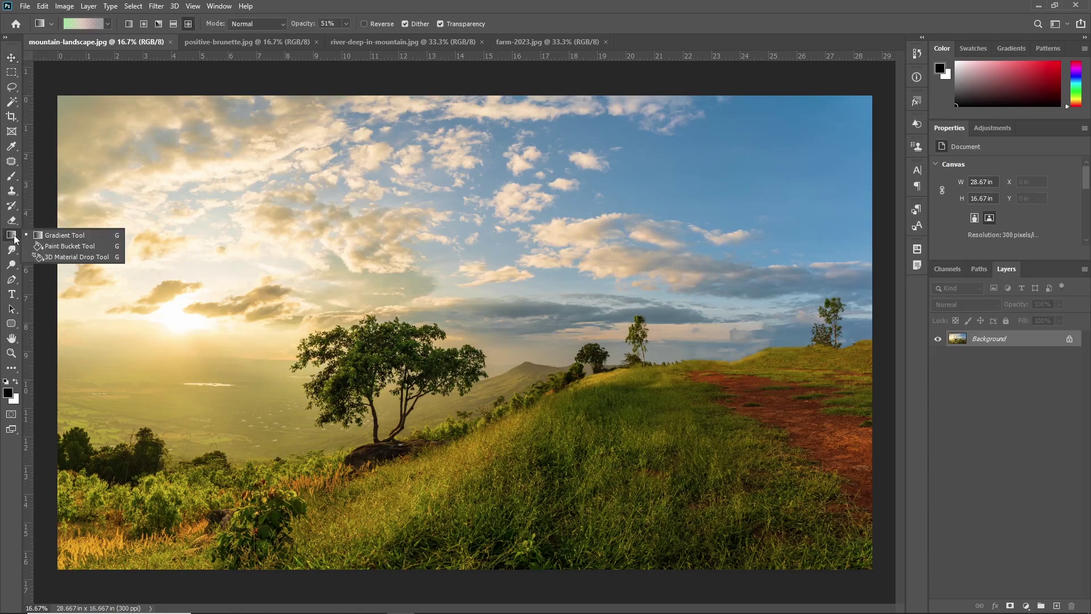
Cycle the fill tool group back to the Gradient Tool and bring up the Gradient Editor.
left_click(97, 234)
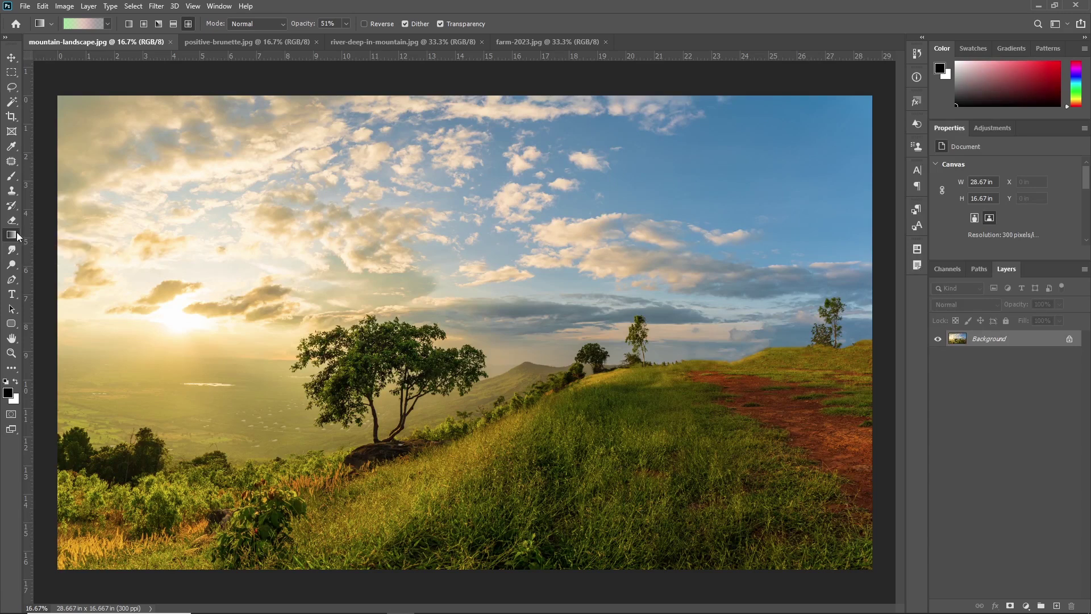
left_click(11, 58)
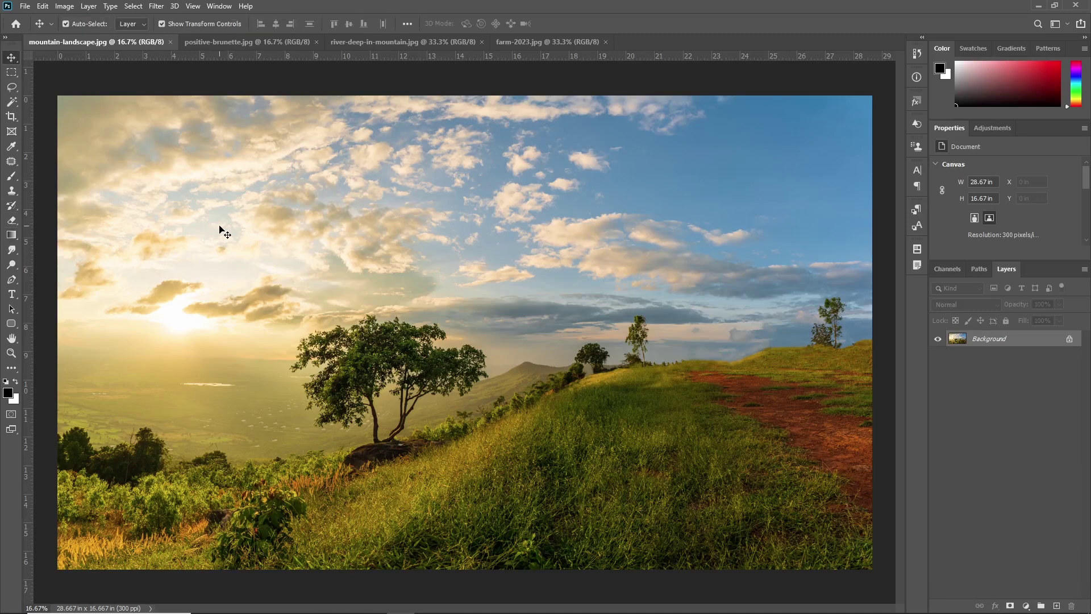
key("g")
right_click(15, 234)
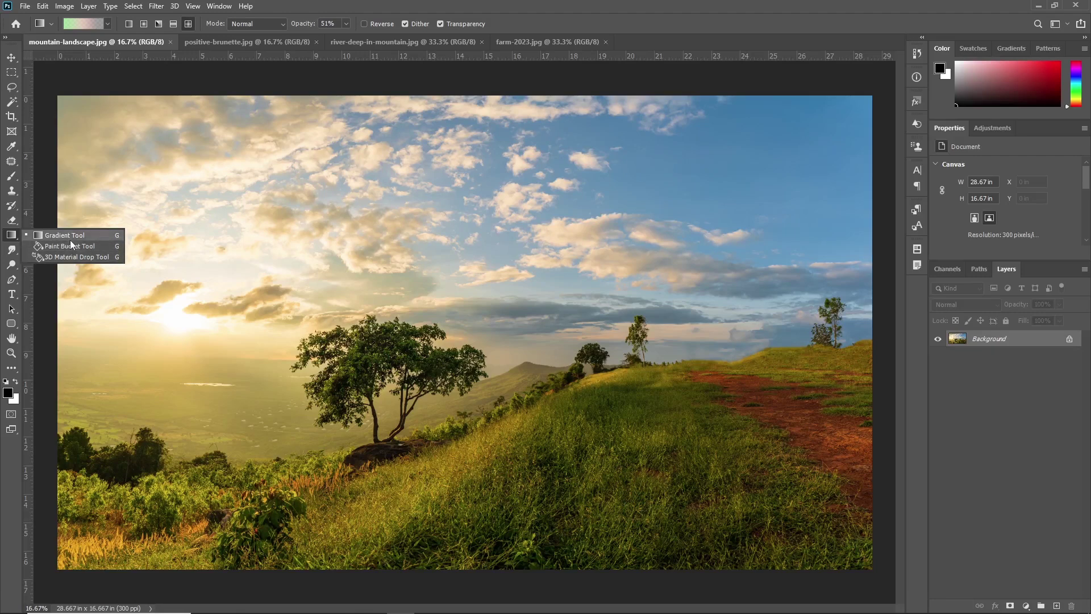
left_click(12, 238)
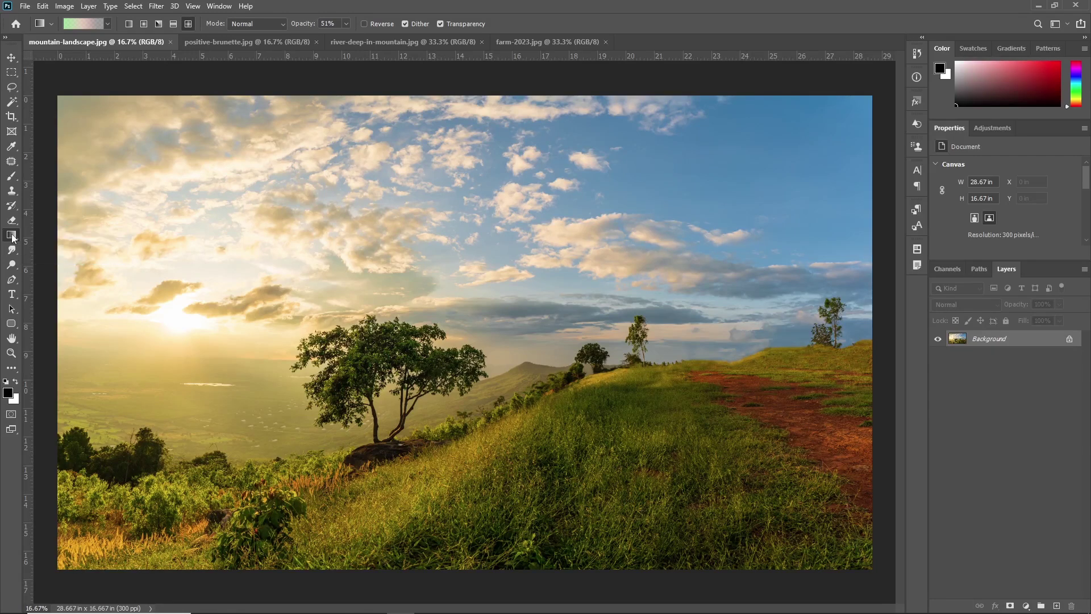
key("shift+g")
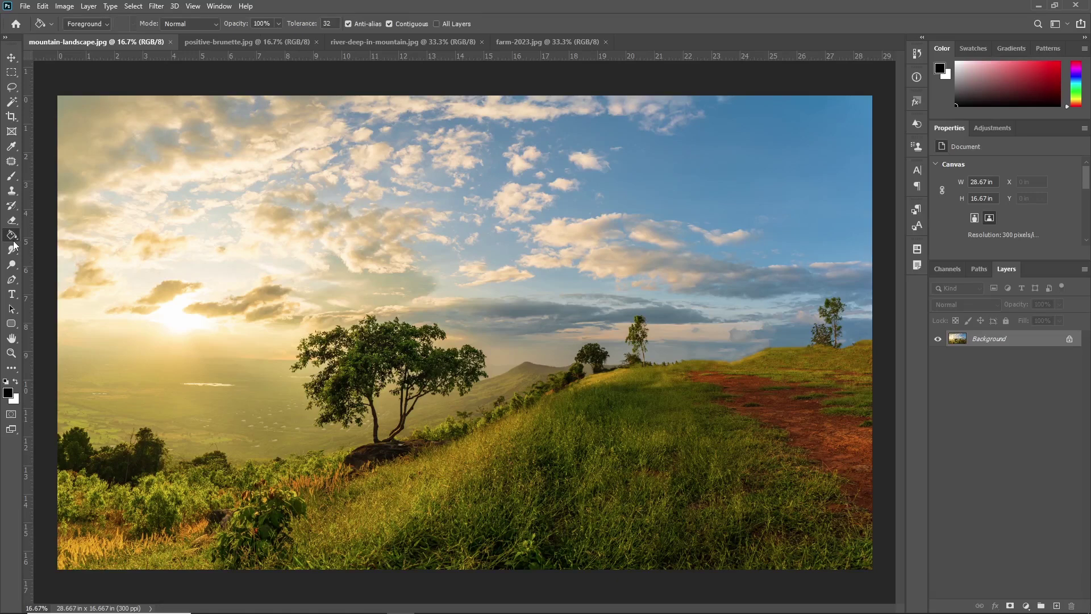
key("shift+g")
key("shift+g")
key("shift+g")
key("shift+g")
key("shift+g")
key("shift+g")
key("shift+g")
key("shift+g")
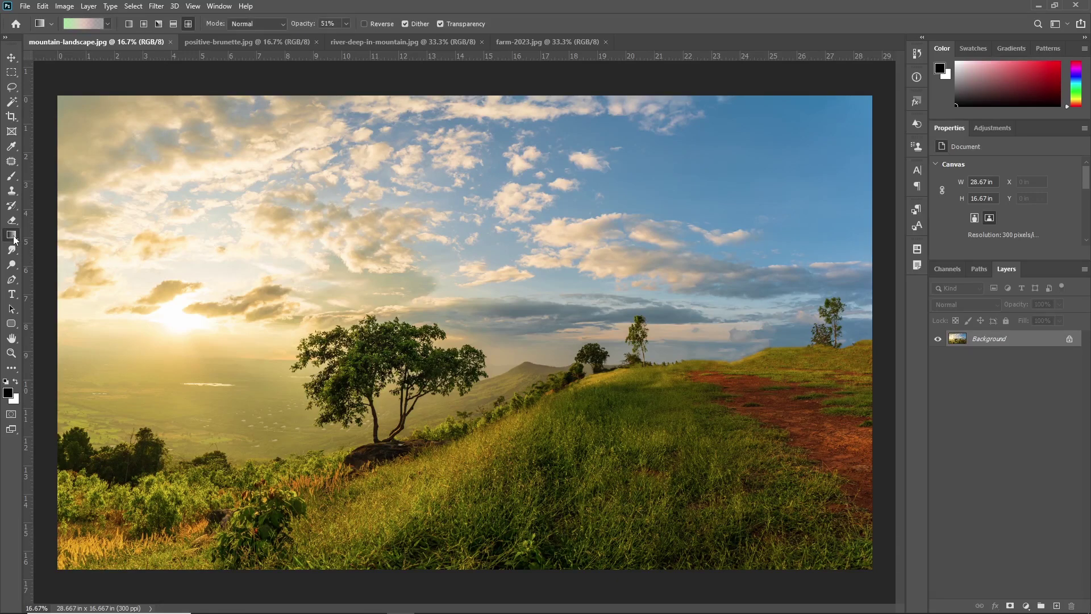
right_click(14, 240)
left_click(62, 233)
left_click(85, 24)
Enlarge and reposition the Gradient Editor, expanding the Basics and Blues preset folders.
left_click_drag(712, 105, 542, 97)
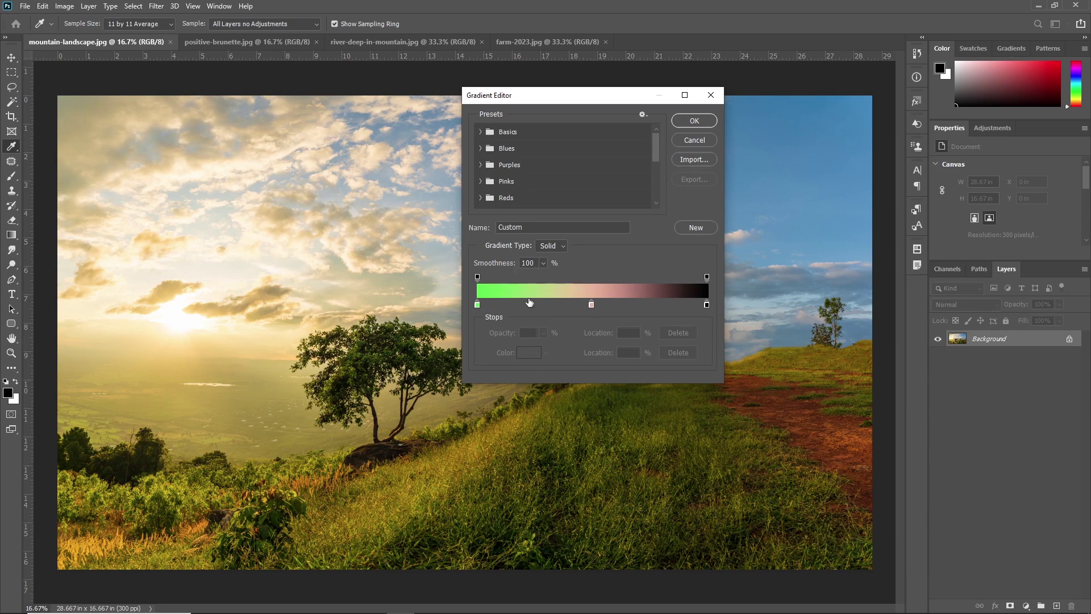
left_click(481, 133)
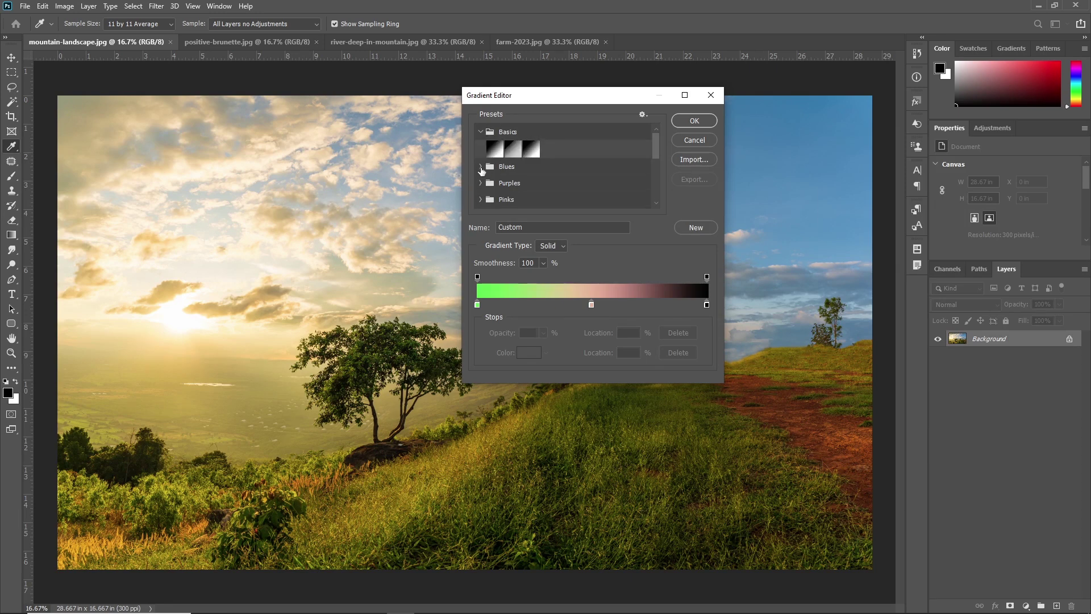
left_click(480, 166)
scroll(565, 170, "down", 1)
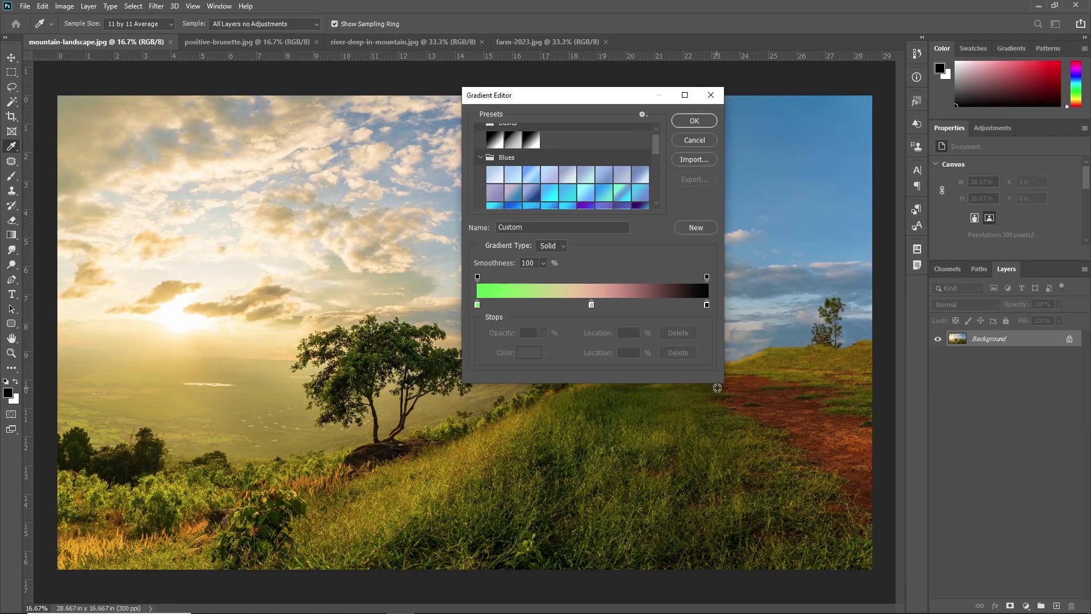
left_click_drag(726, 384, 859, 546)
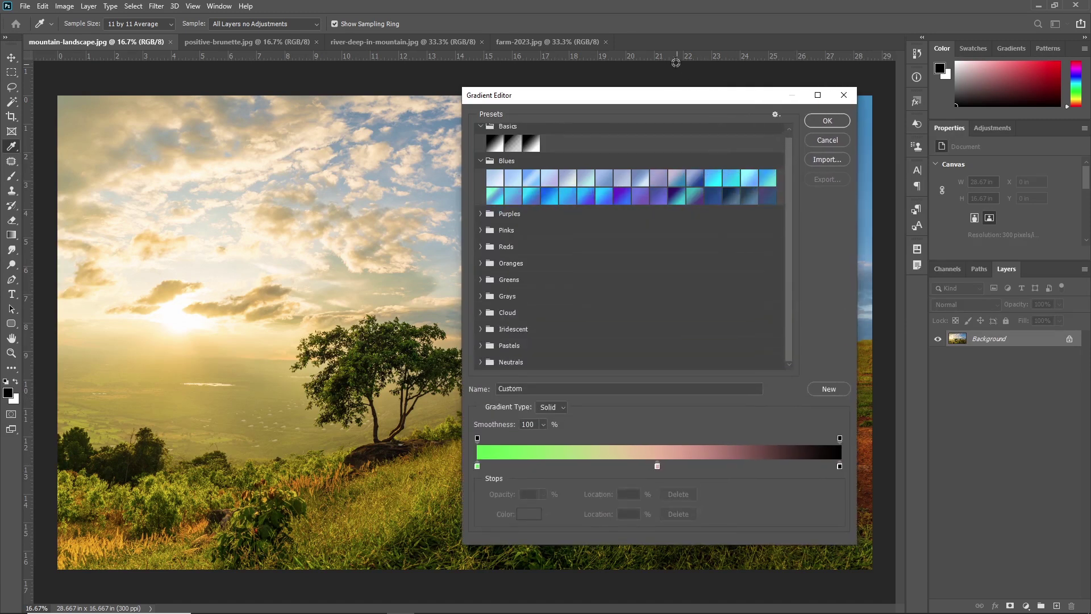
left_click_drag(668, 105, 499, 81)
left_click_drag(694, 357, 817, 387)
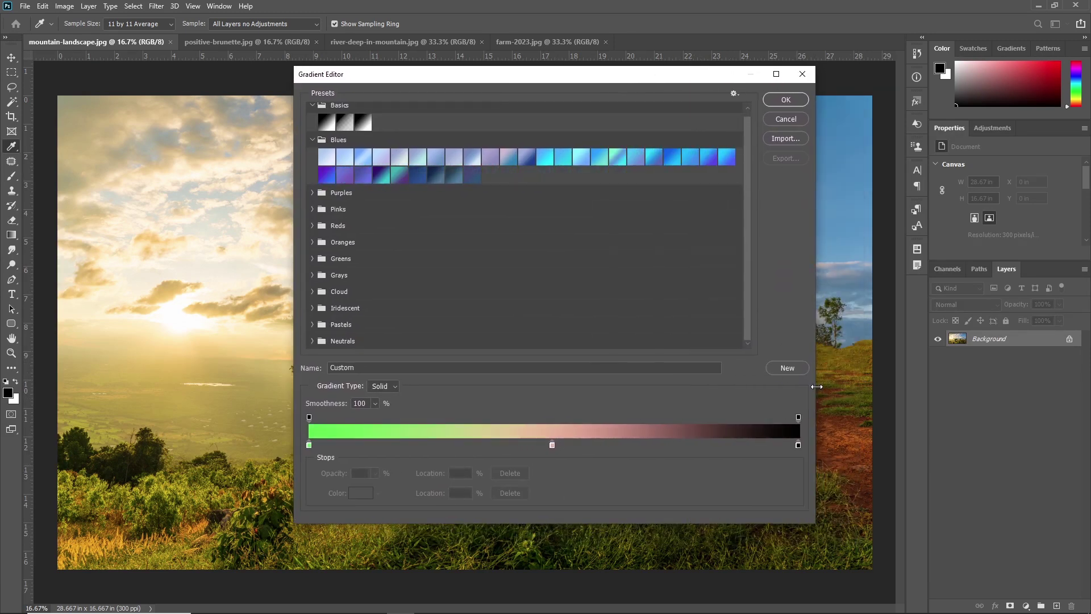
Expand the Purples through Greens folders and choose the Green_18 yellow-green preset.
left_click(312, 192)
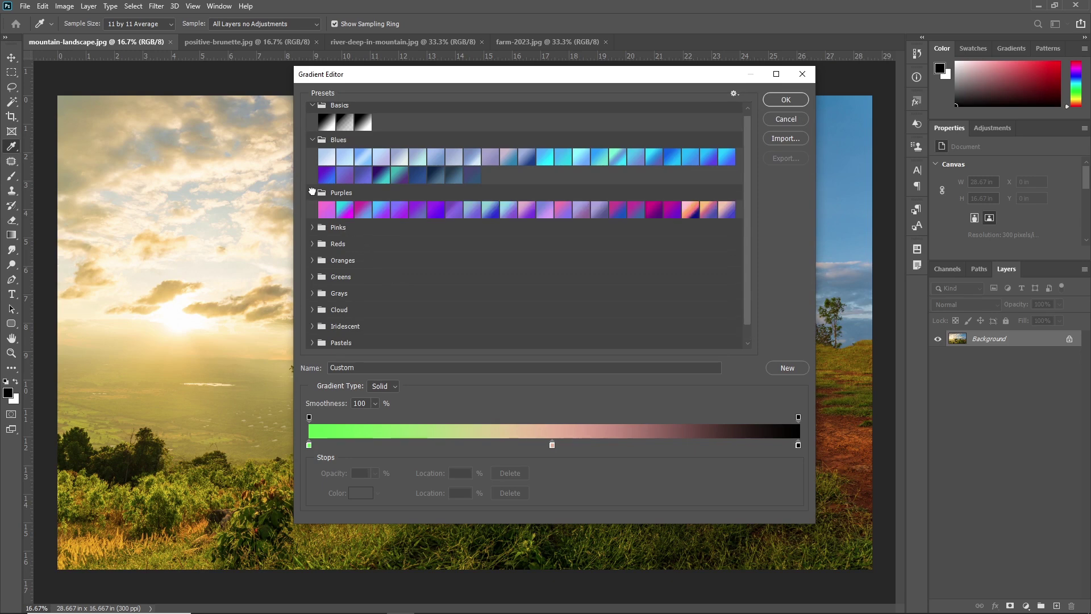
left_click(312, 227)
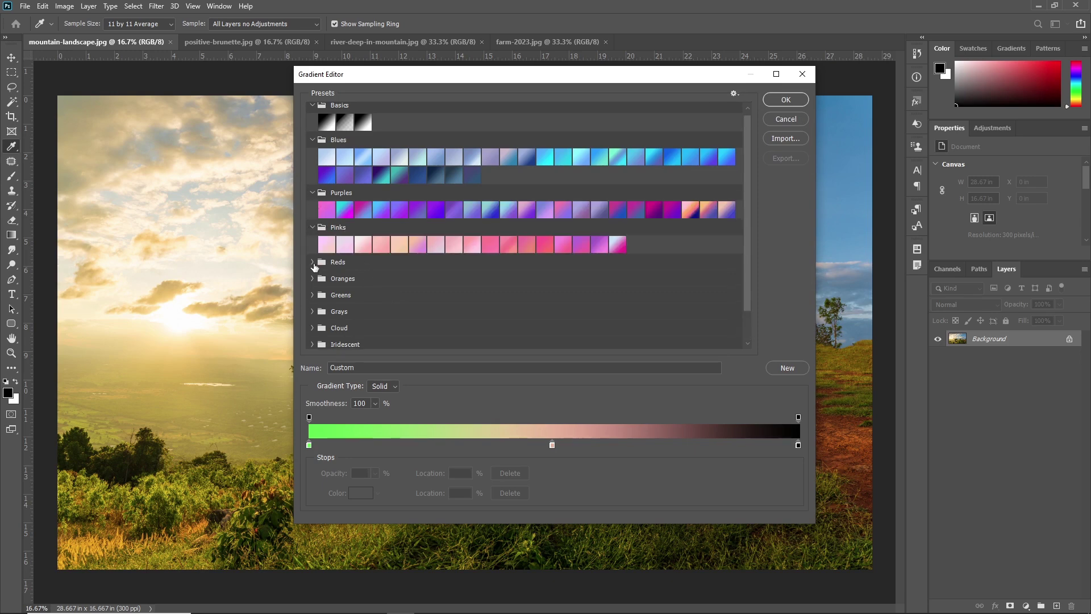
left_click(312, 262)
left_click(312, 296)
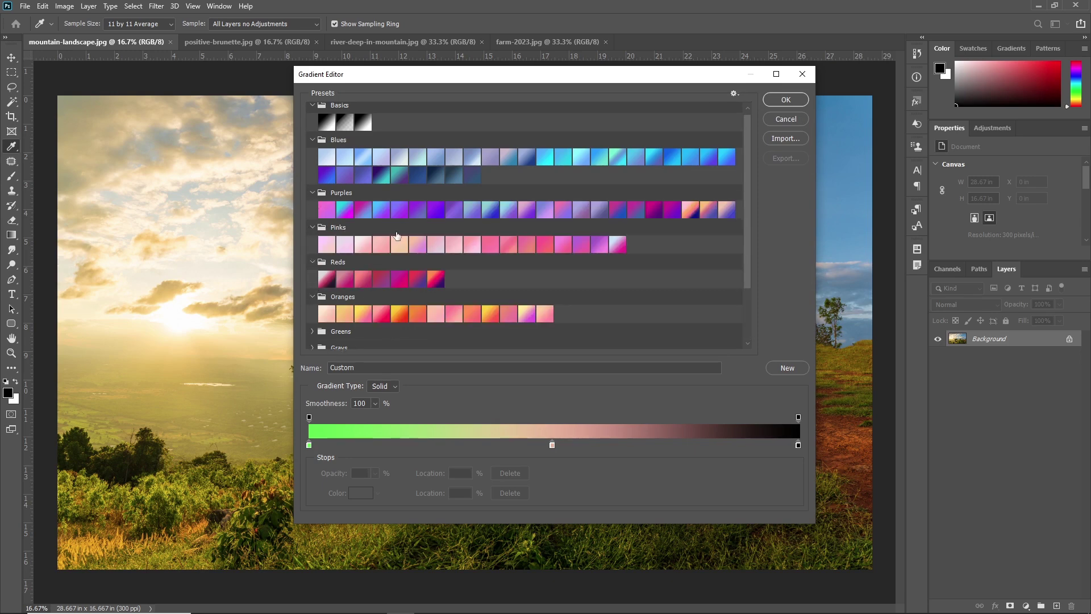
left_click(322, 333)
scroll(412, 241, "down", 2)
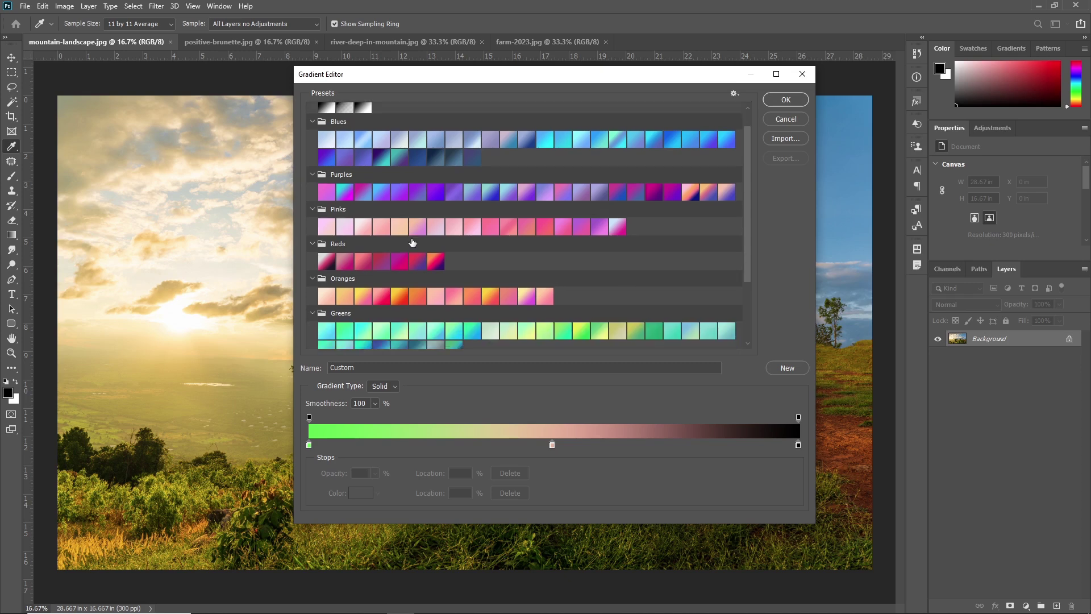
left_click_drag(430, 78, 733, 150)
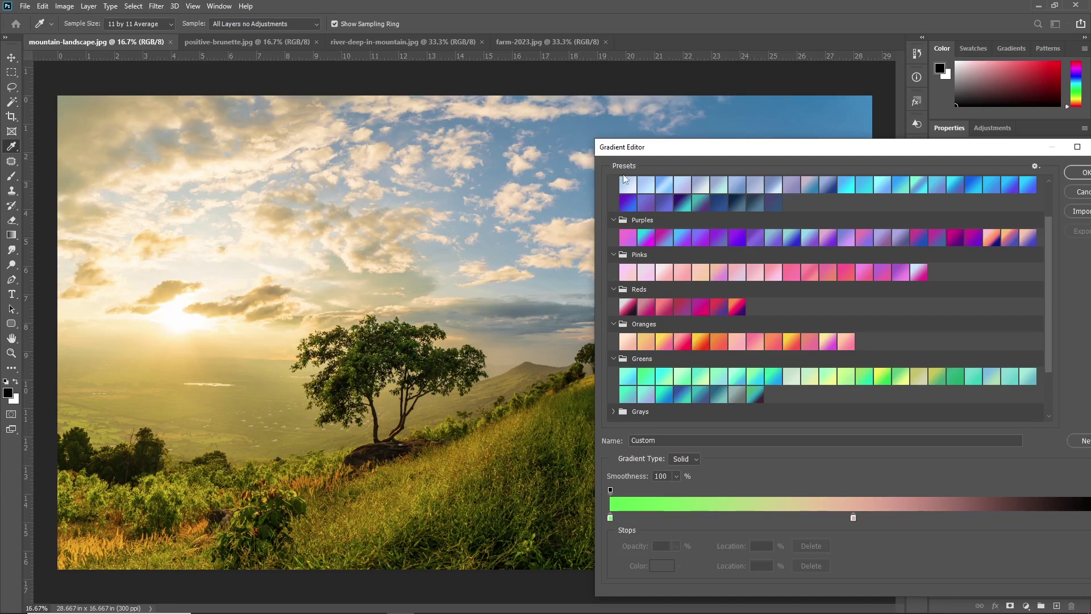
left_click_drag(668, 151, 588, 106)
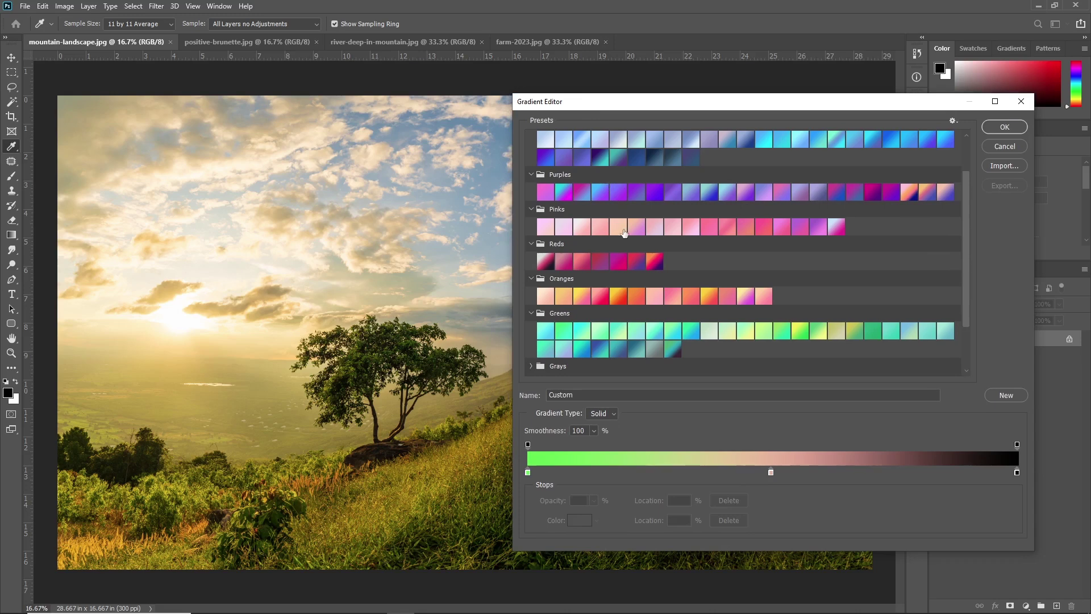
scroll(650, 268, "down", 3)
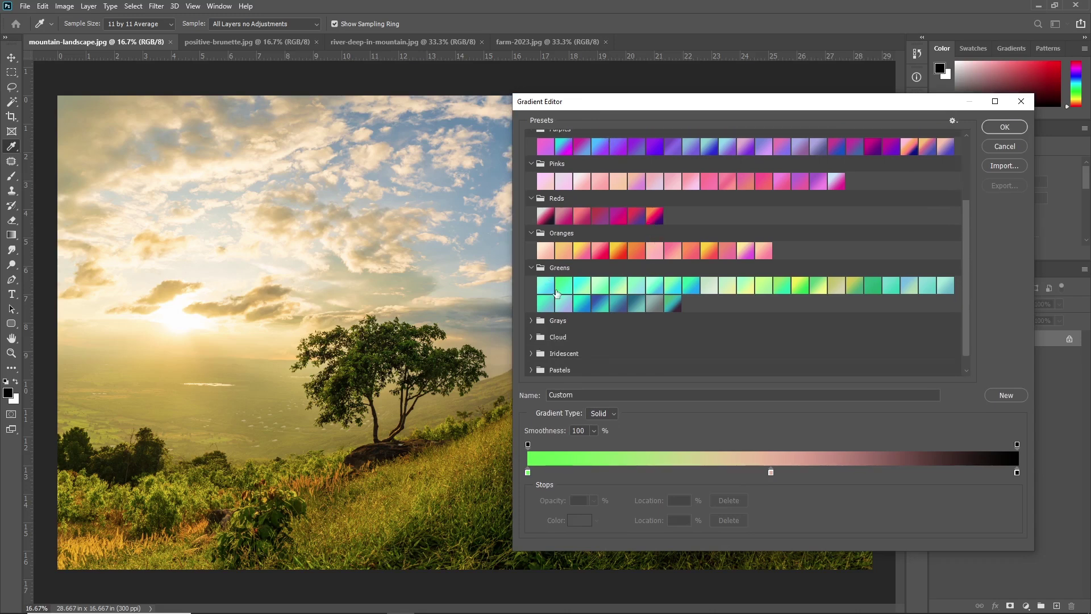
left_click(853, 288)
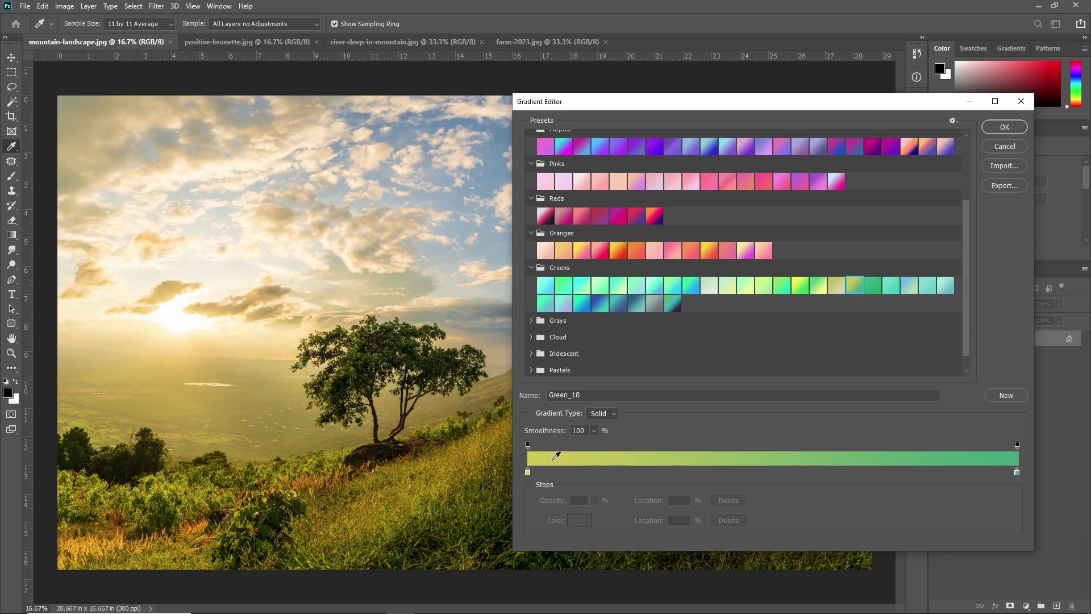
scroll(663, 358, "down", 2)
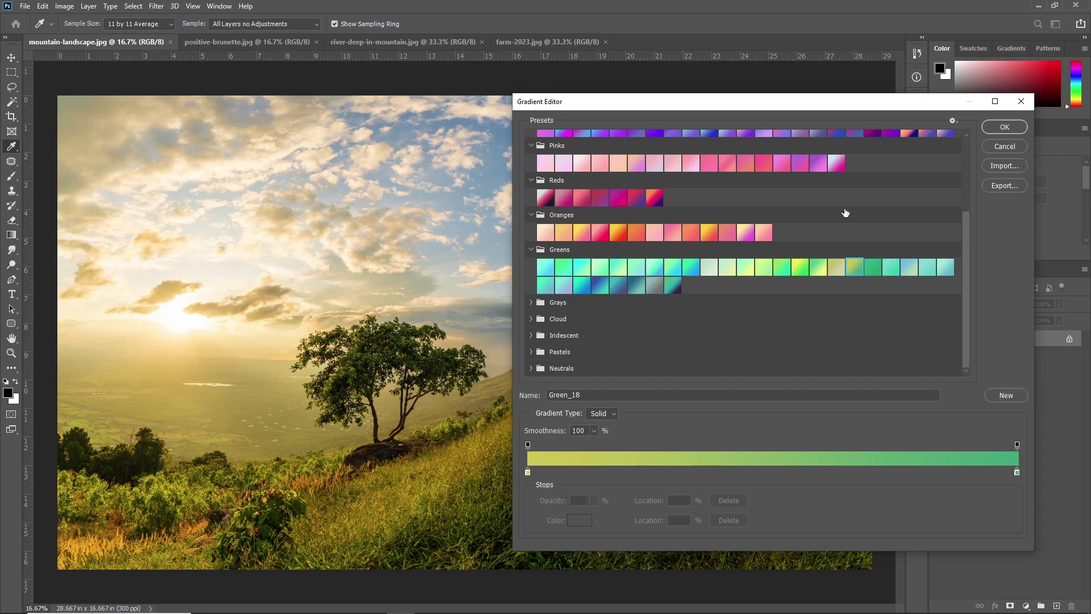
left_click_drag(783, 103, 667, 67)
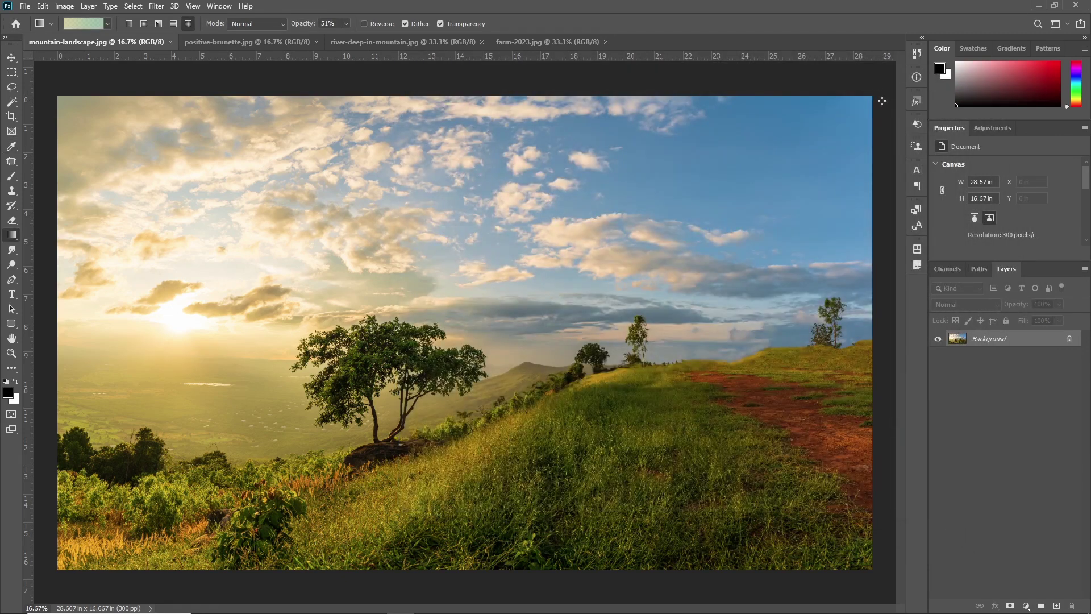
Try the green gradient across the photo, undo it, and add an empty Layer 1 above.
left_click_drag(154, 169, 724, 492)
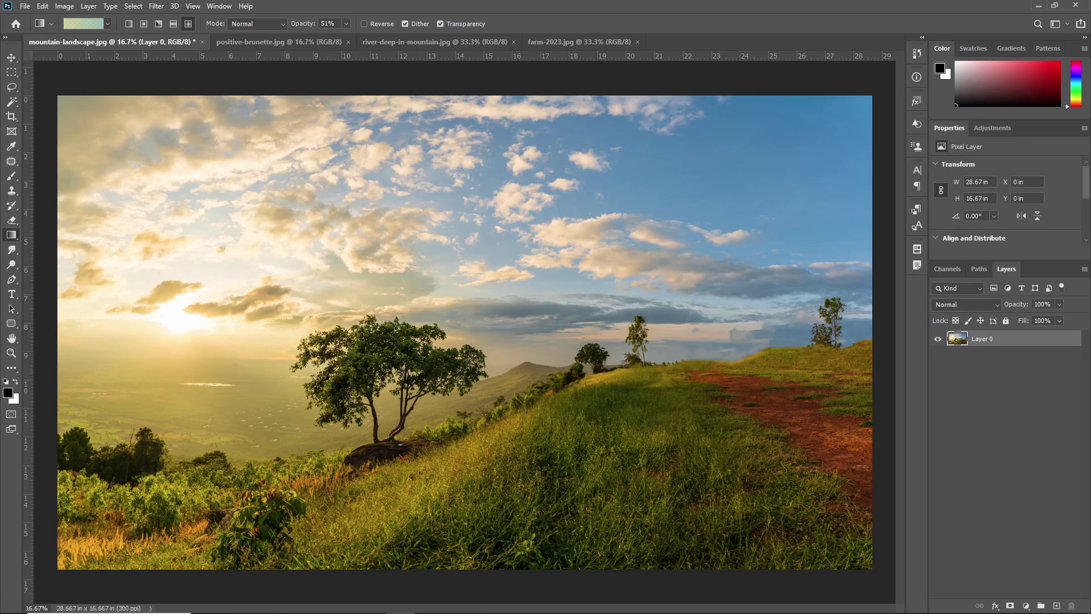
left_click_drag(330, 415, 446, 512)
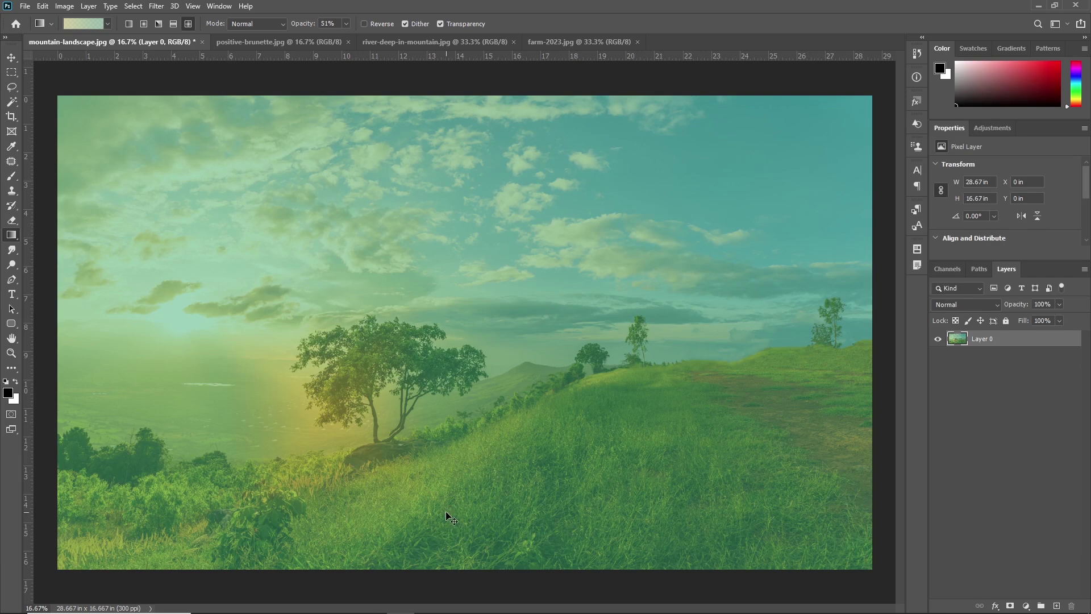
key("ctrl+z")
left_click(1056, 606)
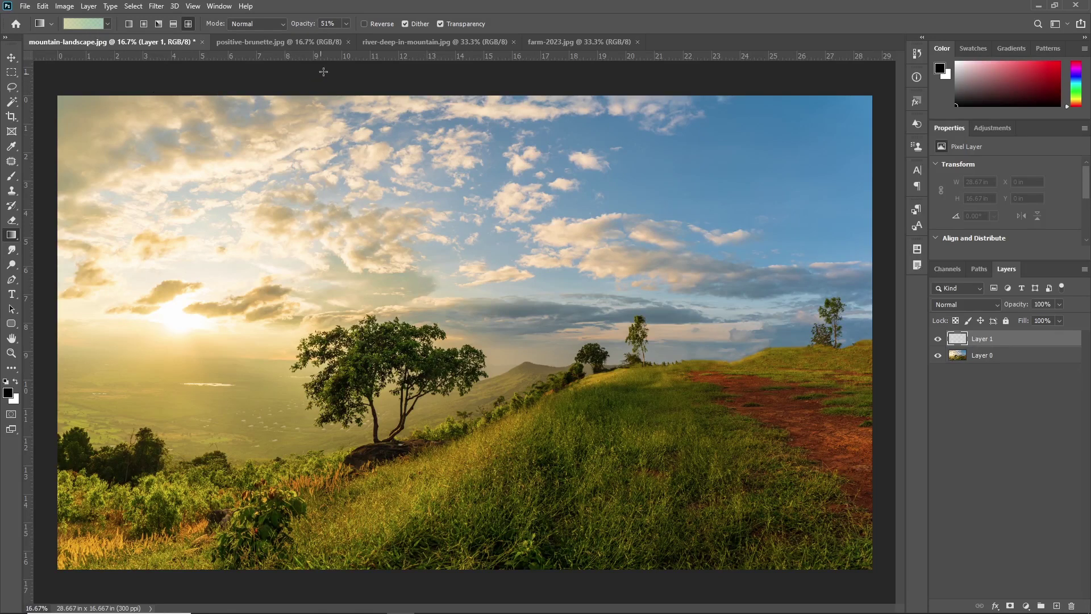
Set gradient opacity to 40% and draw the Green_18 gradient across Layer 1.
left_click(327, 24)
type("40")
left_click(84, 23)
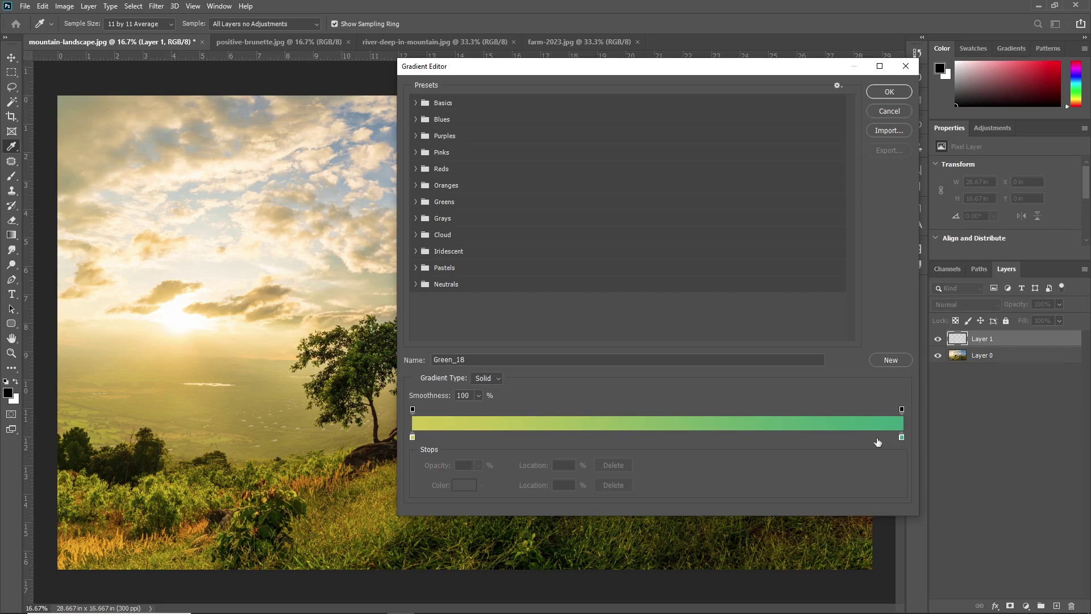
left_click(888, 93)
left_click_drag(122, 127, 814, 532)
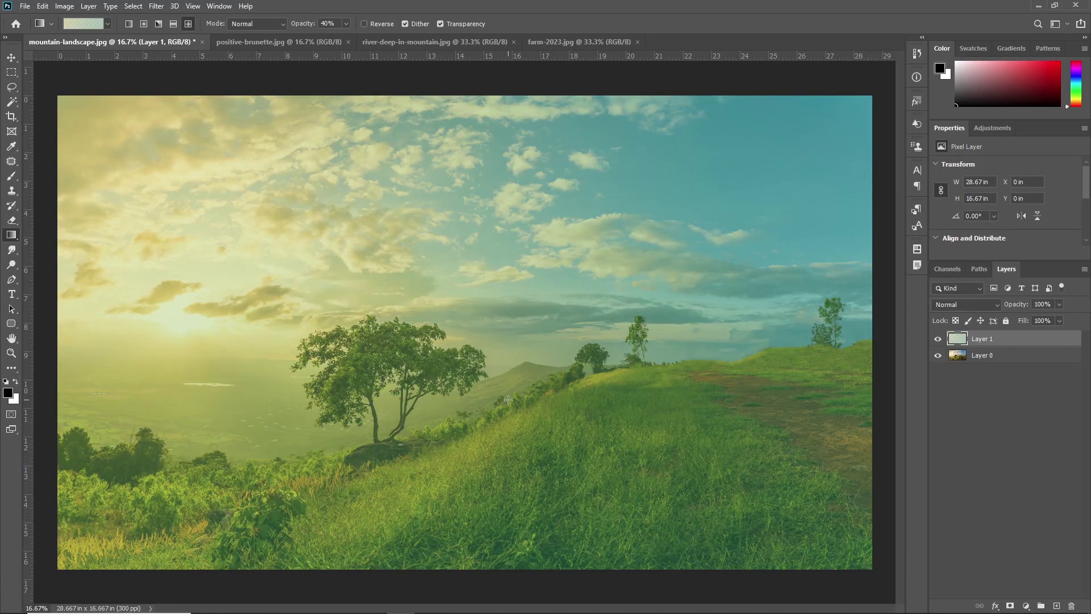
Set Layer 1's blend mode to Color Burn, then hide the layer for comparison.
left_click(951, 306)
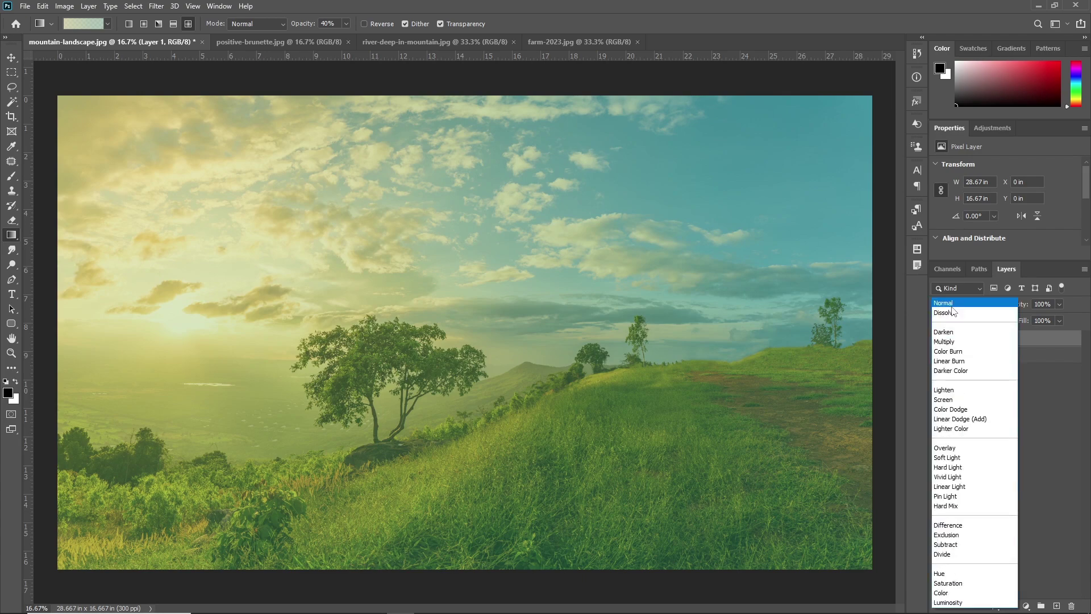
key("Down")
key("Down")
key("Down")
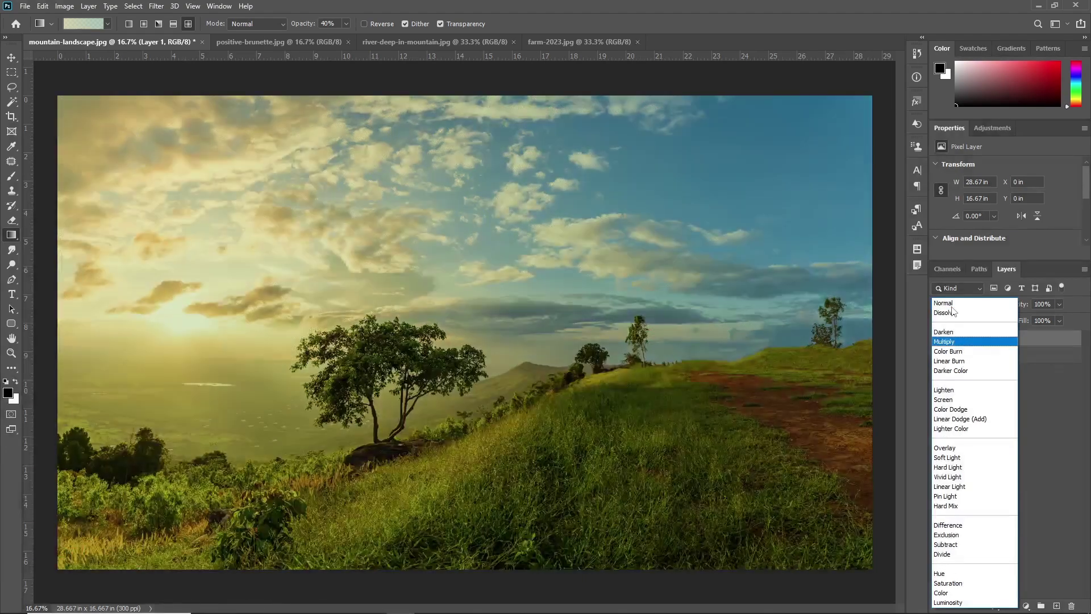
key("Down")
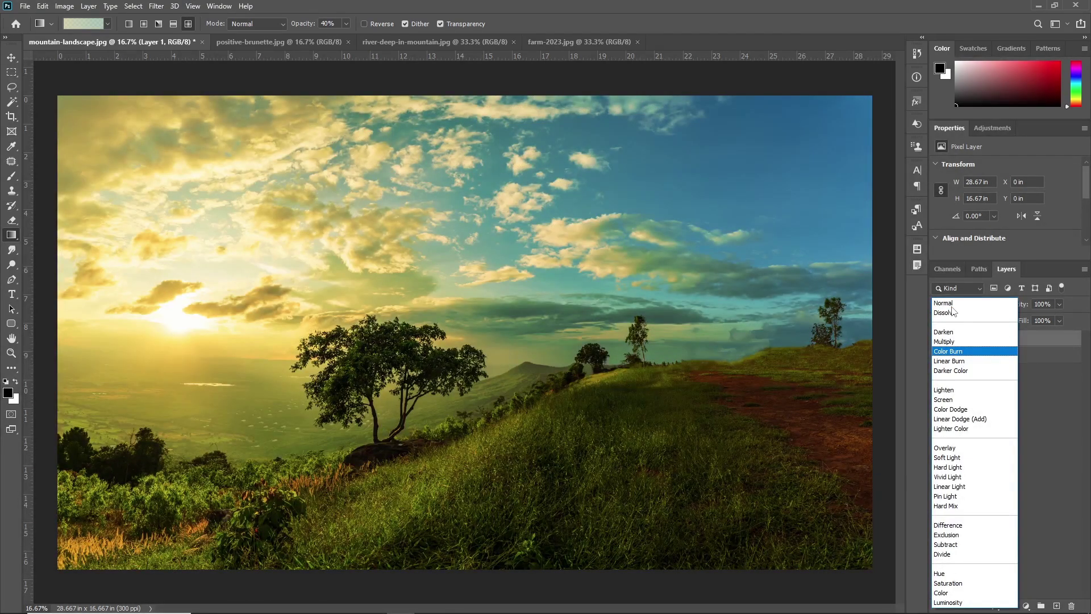
key("Return")
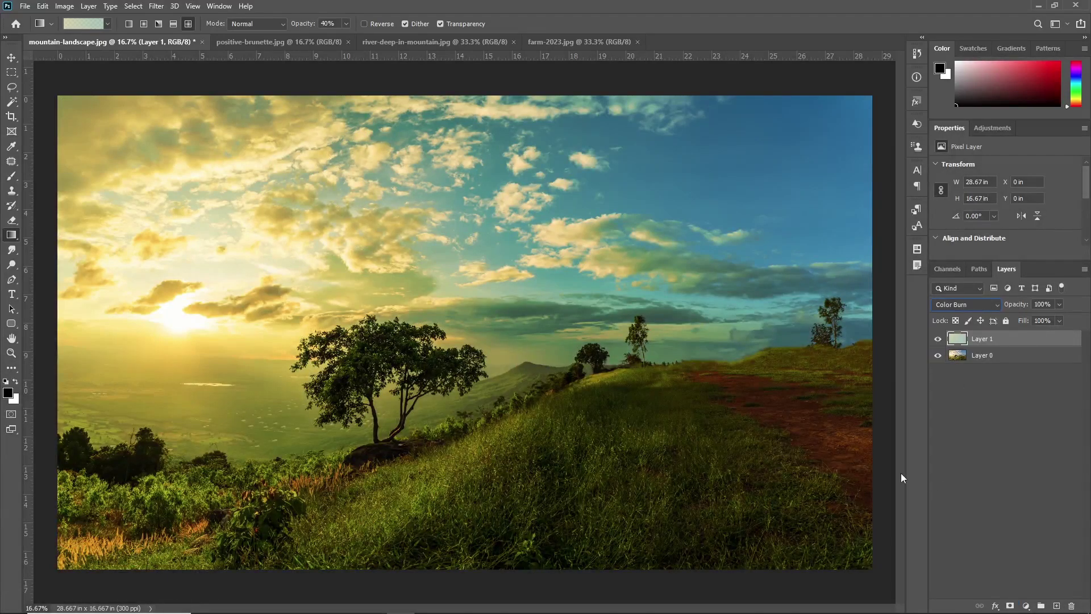
left_click(938, 339)
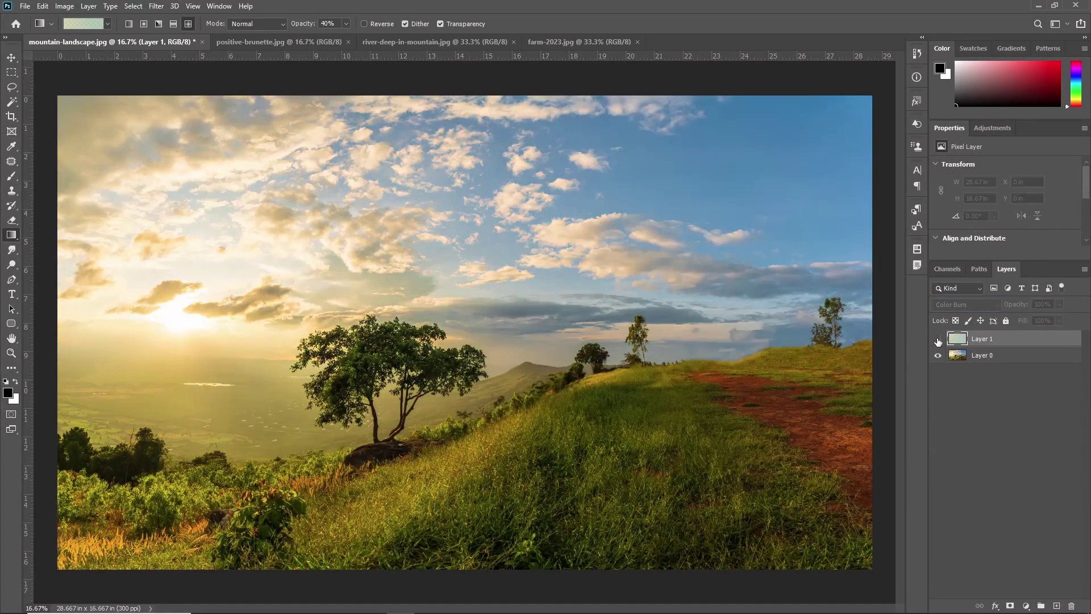
Show the tint again, switch to the diamond gradient style, then delete the Color Burn layer.
left_click(937, 339)
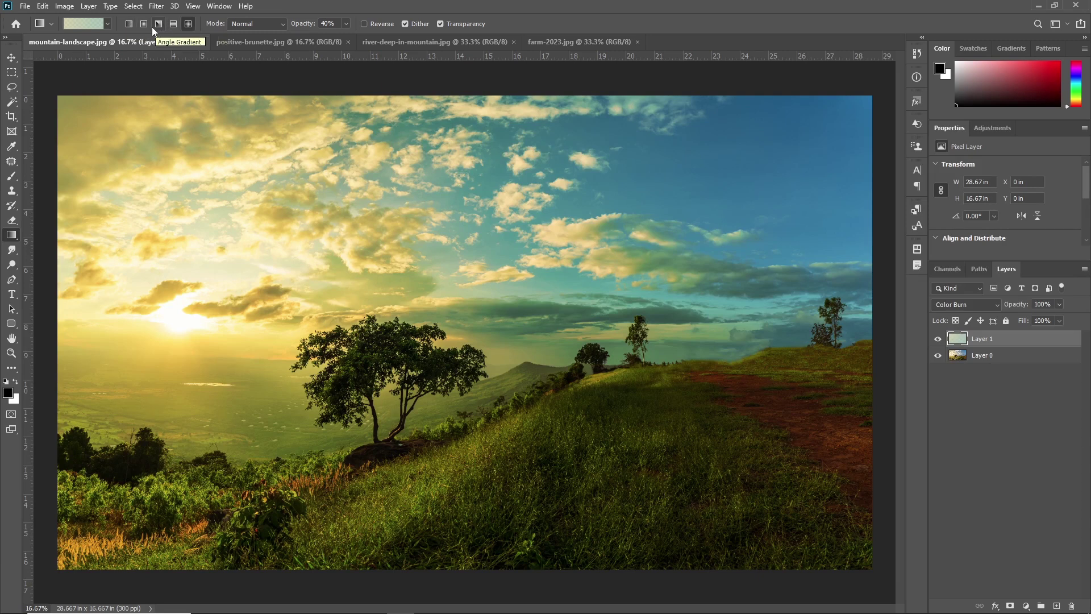
left_click(129, 23)
left_click(189, 25)
key("Delete")
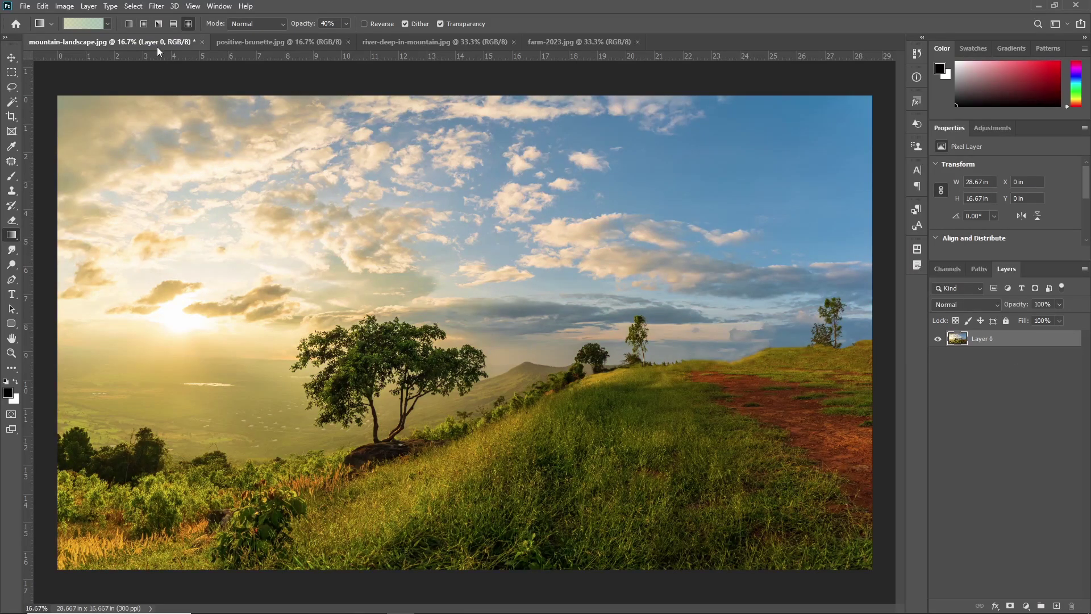
Return to linear style and retry the tint, settling on a gradient drawn down from the right-side sky.
left_click(129, 25)
left_click_drag(303, 235, 570, 436)
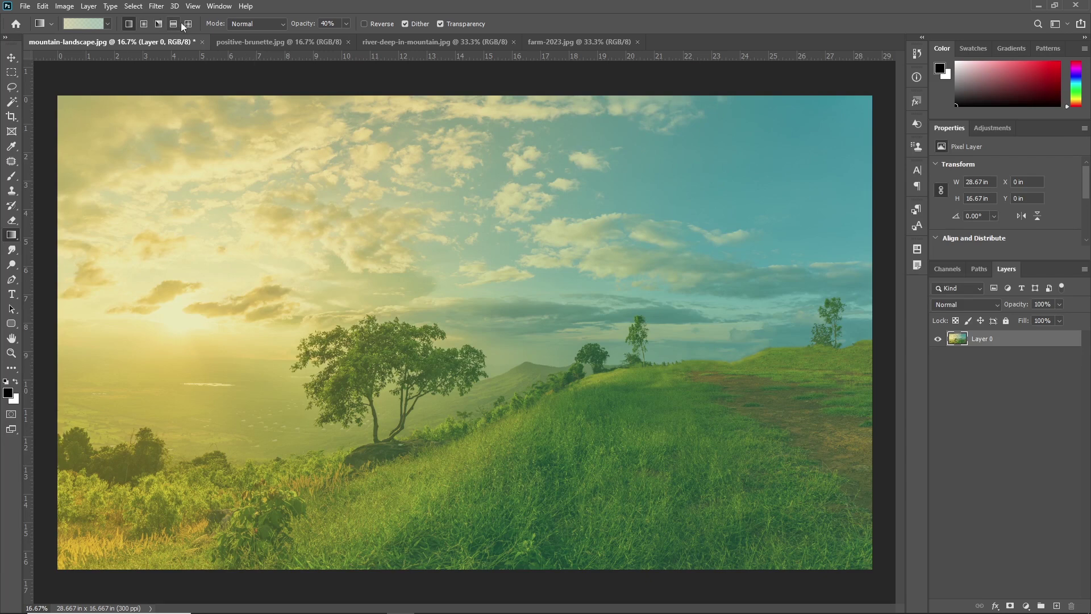
key("ctrl+z")
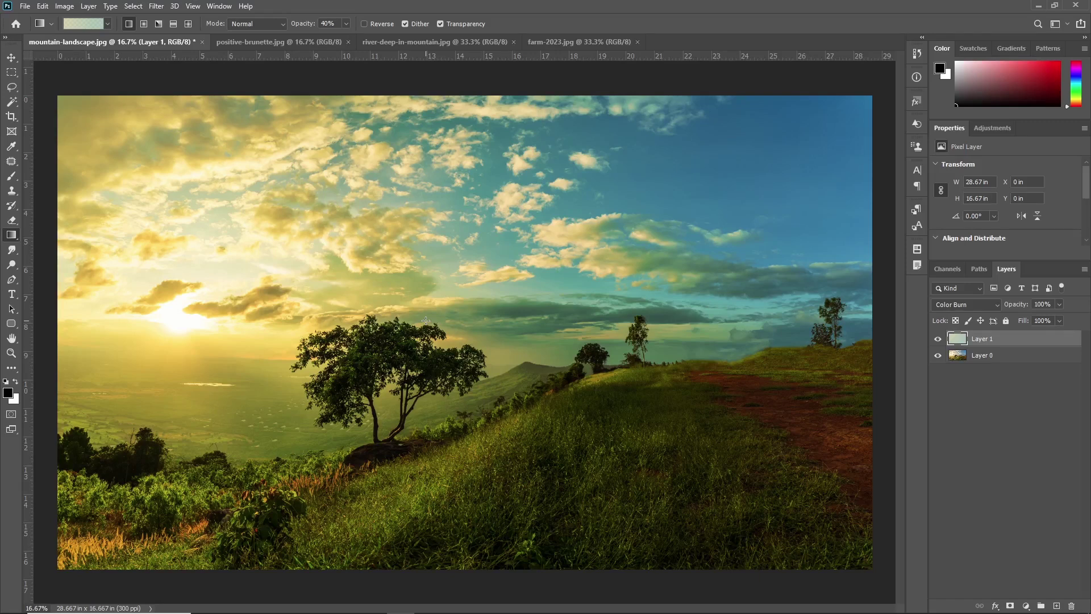
left_click_drag(287, 333, 509, 347)
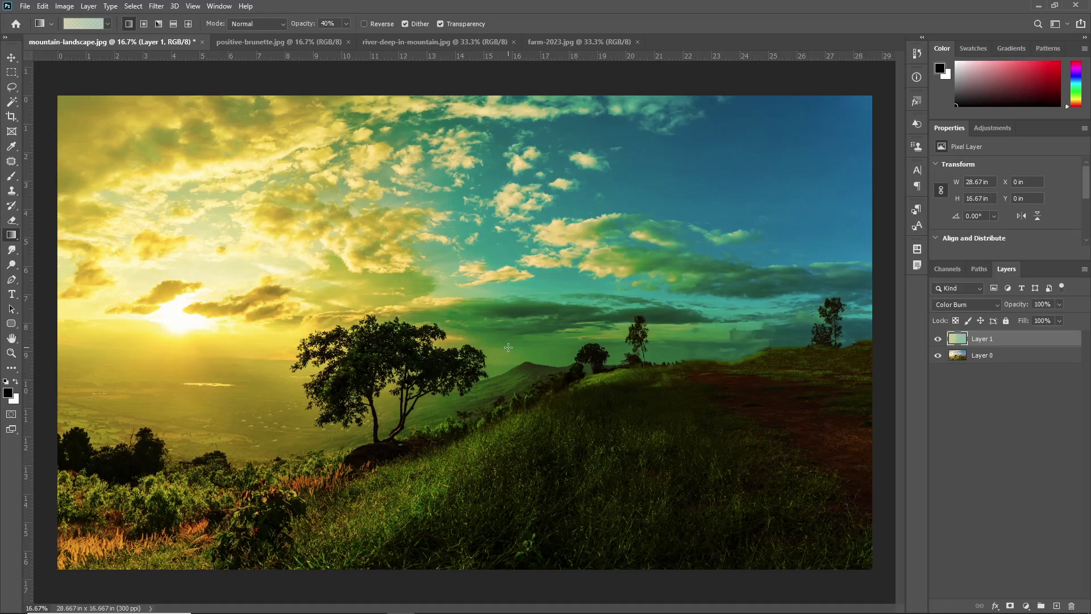
key("ctrl+z")
key("ctrl+shift+z")
key("ctrl+z")
left_click_drag(450, 161, 444, 471)
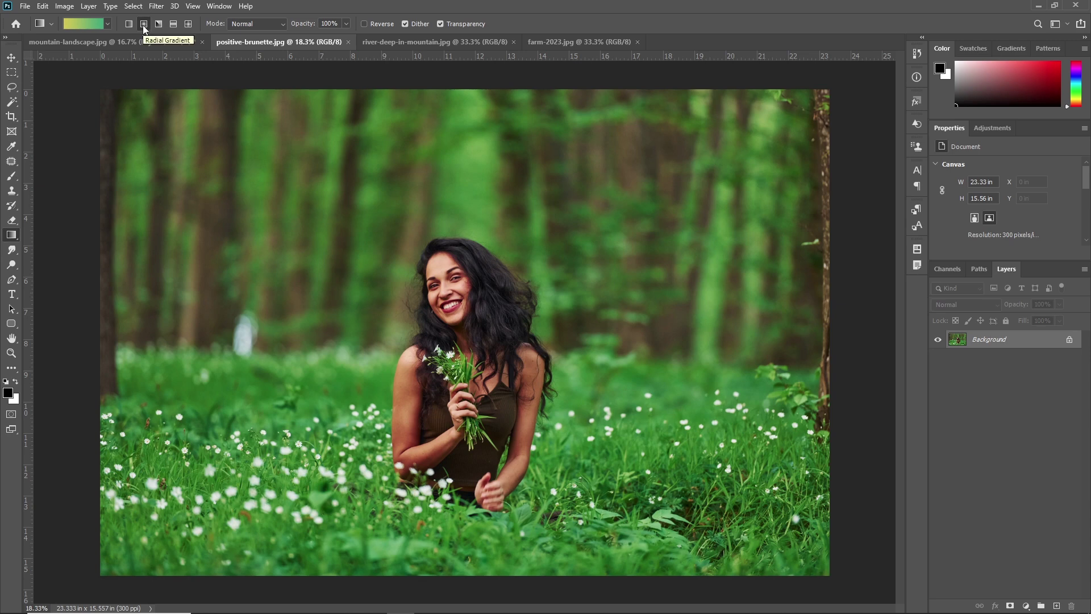
Draw a radial gradient on the portrait, undo it, then redraw it outward from the chin.
left_click_drag(388, 234, 559, 361)
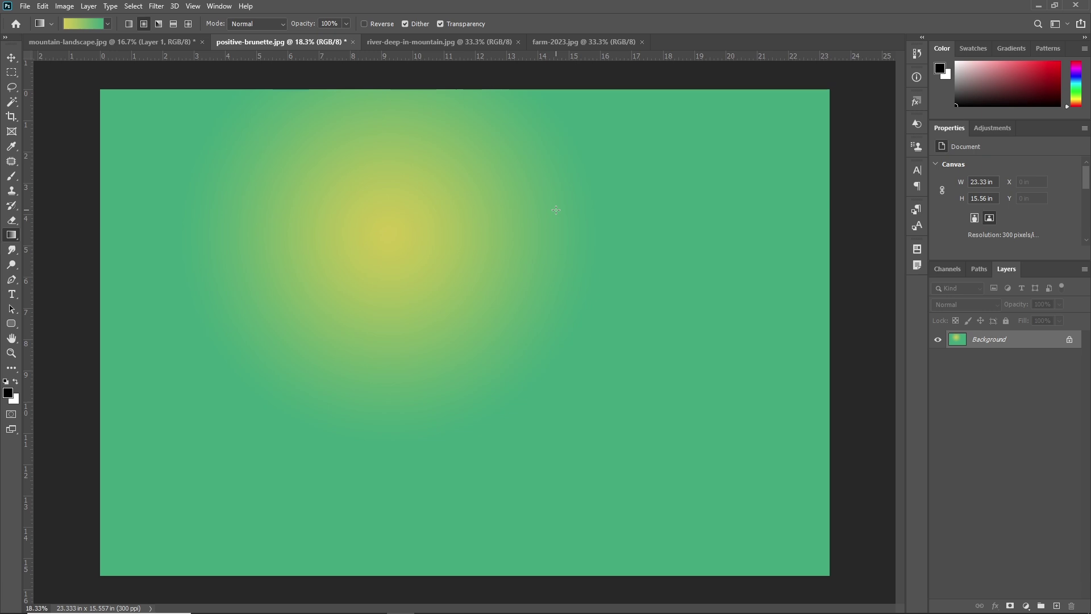
key("ctrl+z")
left_click_drag(459, 309, 734, 511)
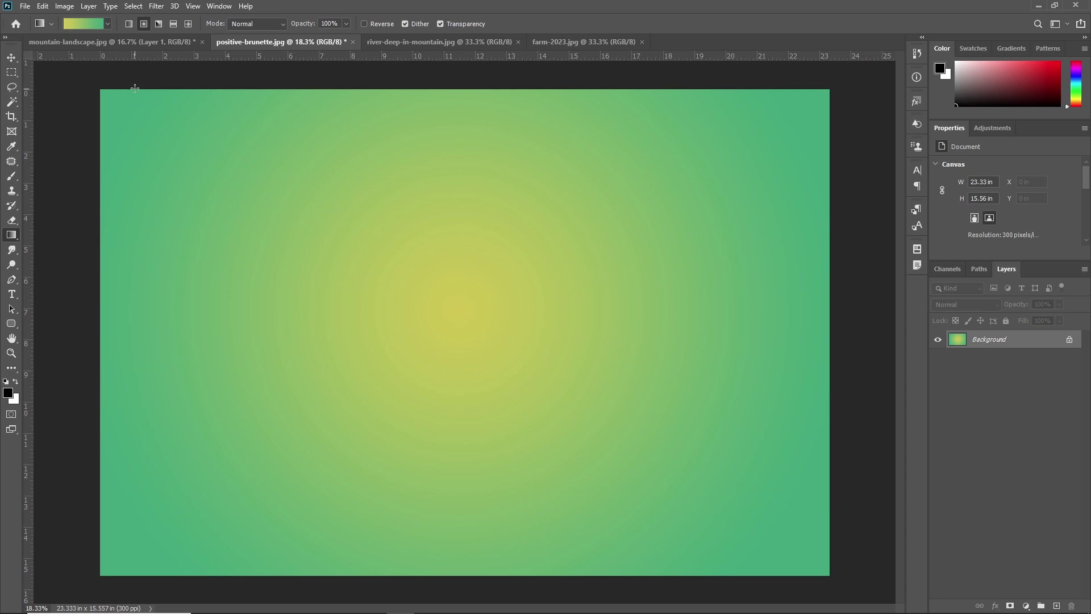
In the Gradient Editor, add a pure red colour stop at 46%.
left_click(83, 26)
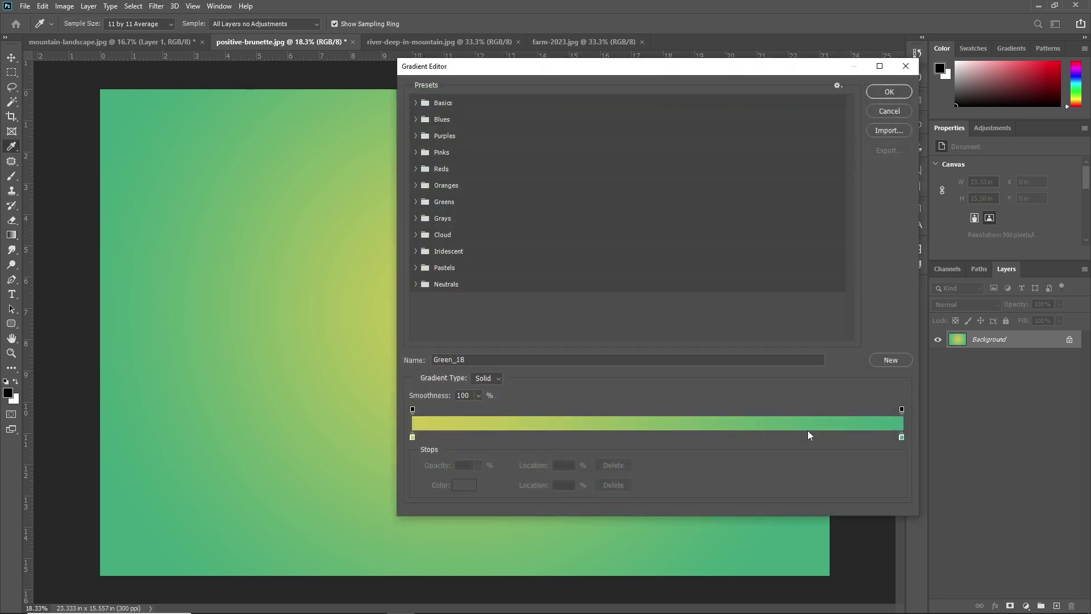
left_click_drag(616, 66, 633, 36)
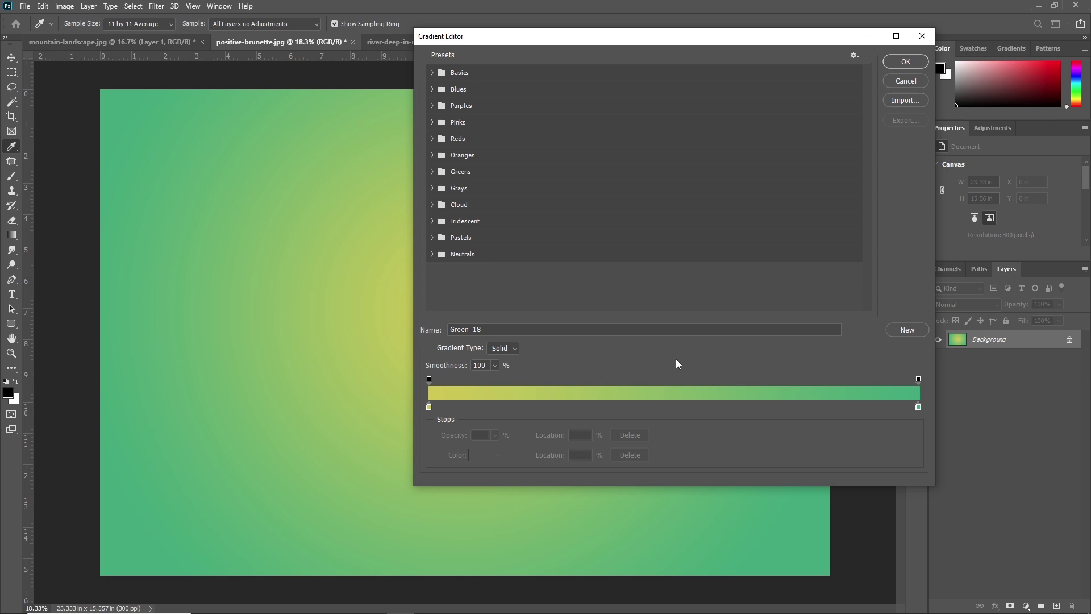
left_click(657, 406)
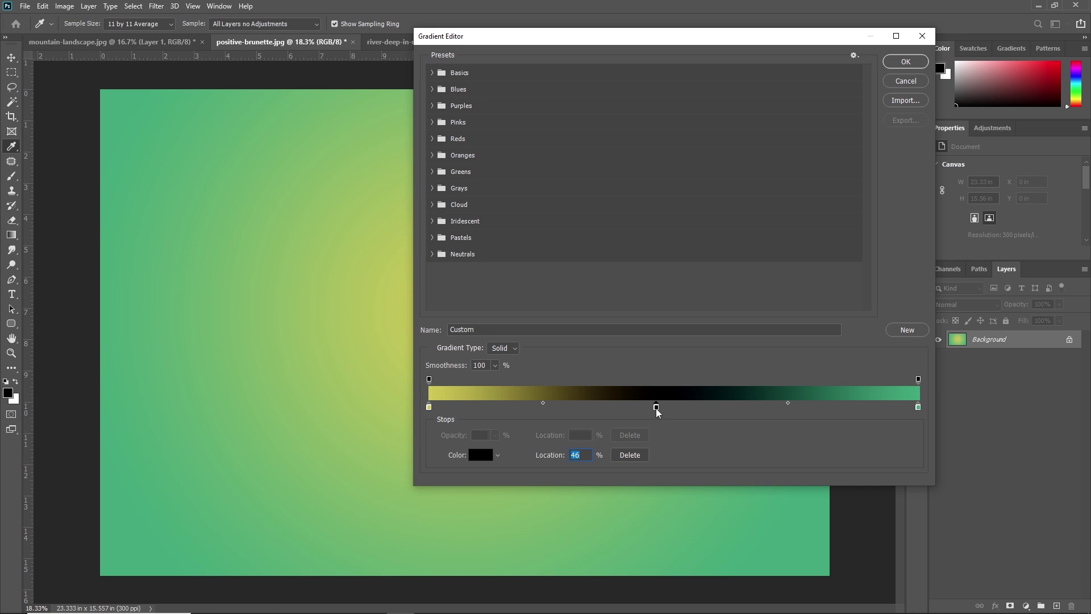
left_click(481, 454)
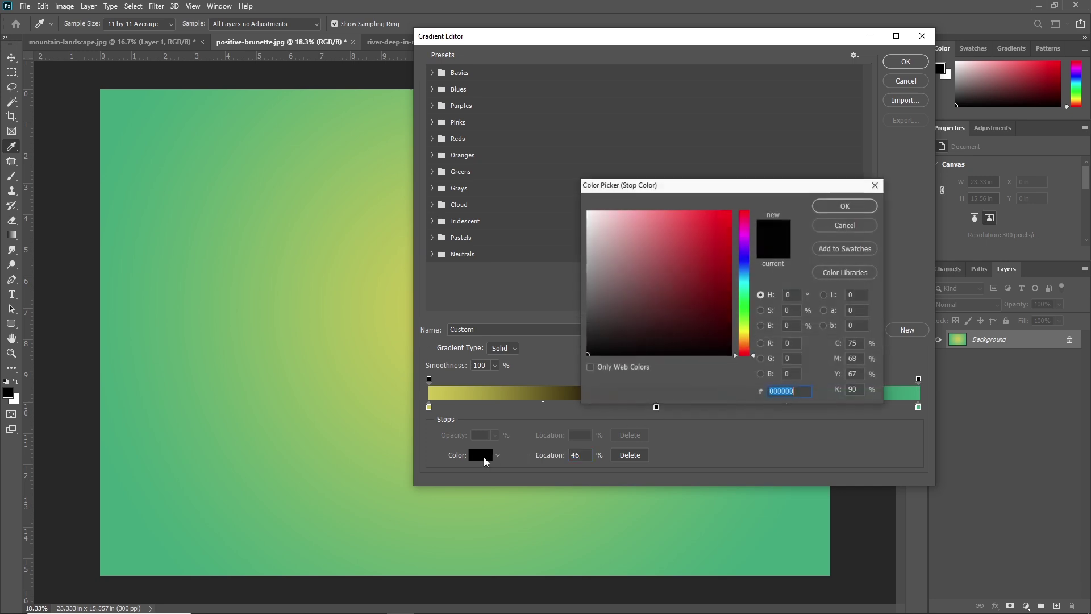
left_click_drag(716, 257, 820, 202)
left_click(840, 205)
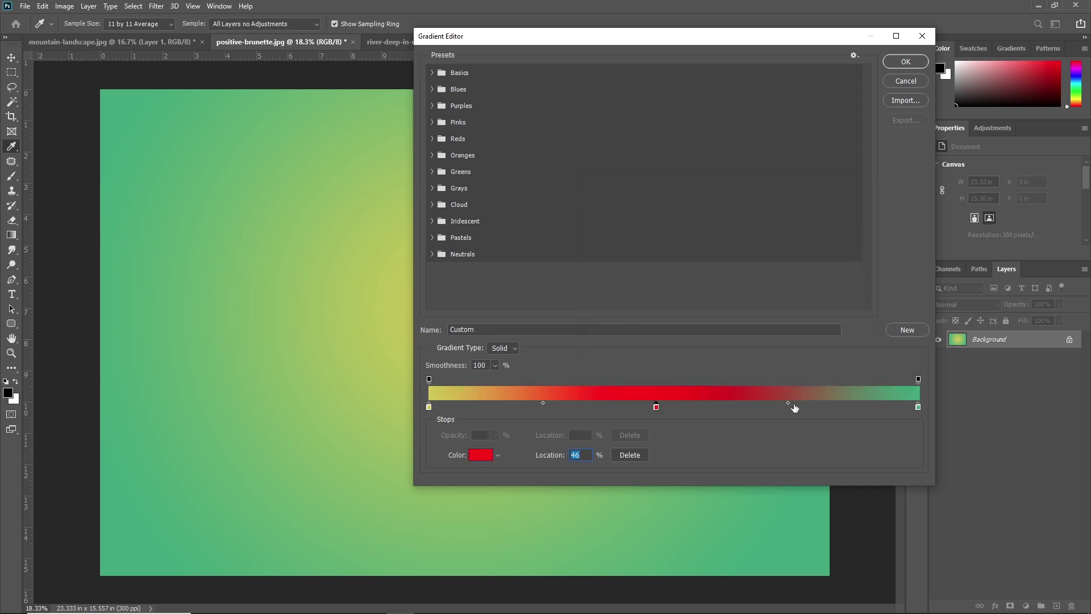
Add a green (00ff00) stop further along and a blue stop at 23%.
left_click(787, 406)
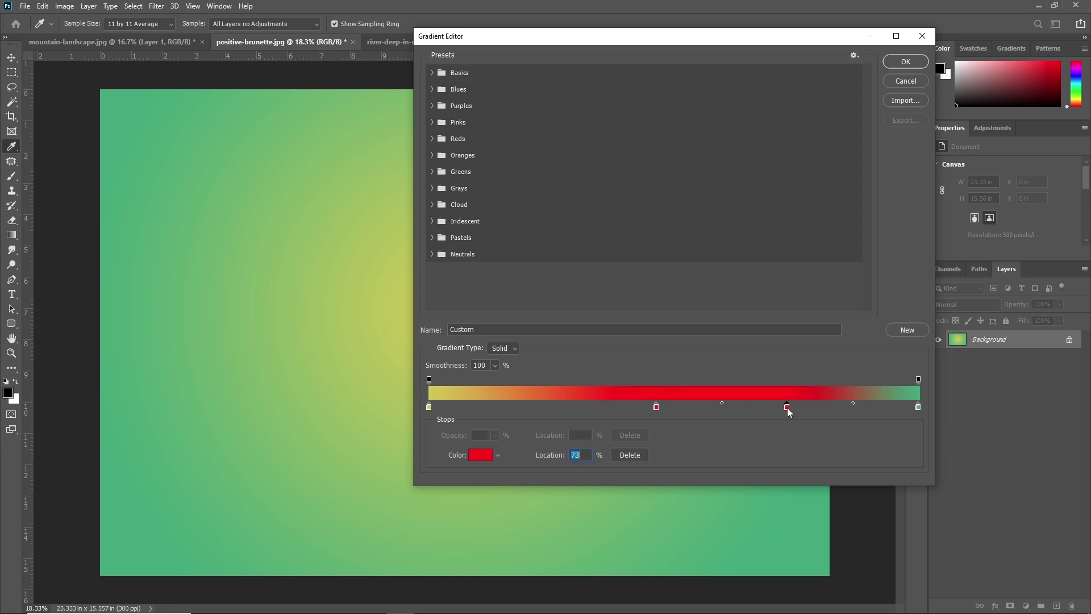
left_click(481, 455)
type("00ff00")
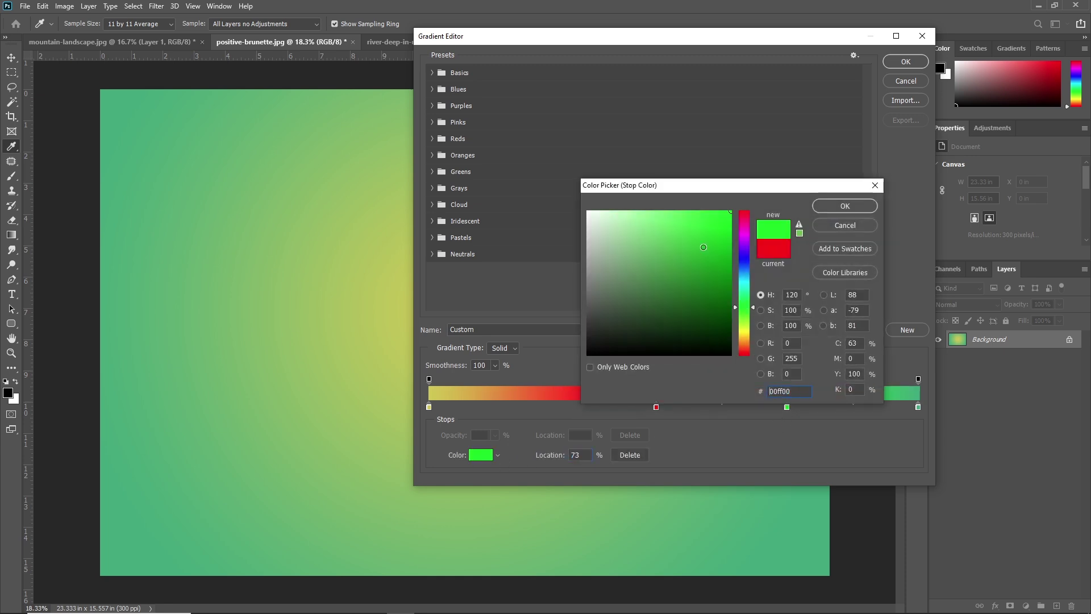
left_click(845, 206)
left_click(542, 405)
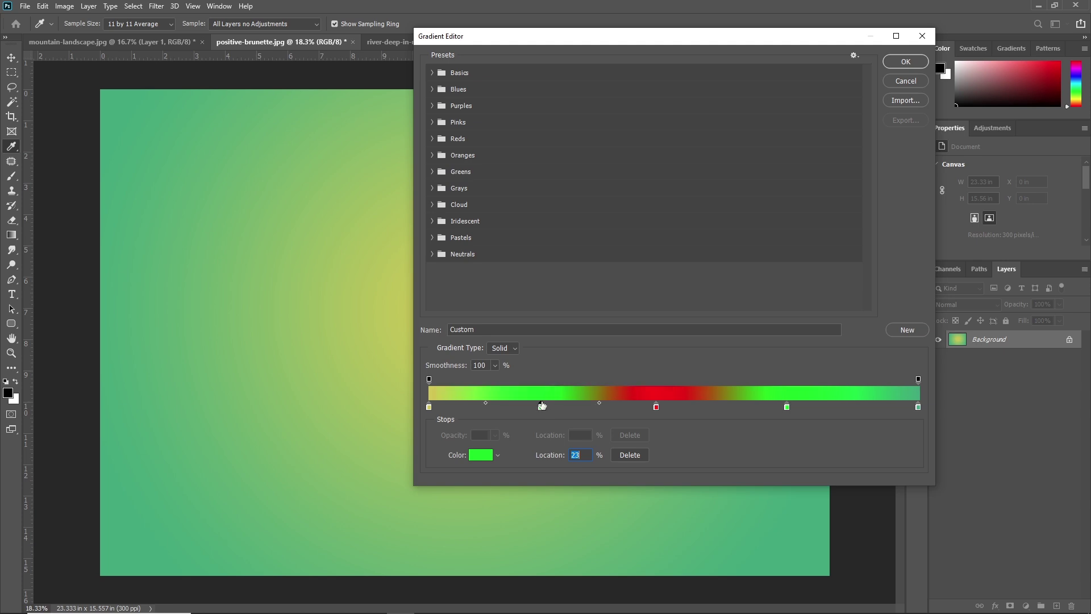
left_click(482, 455)
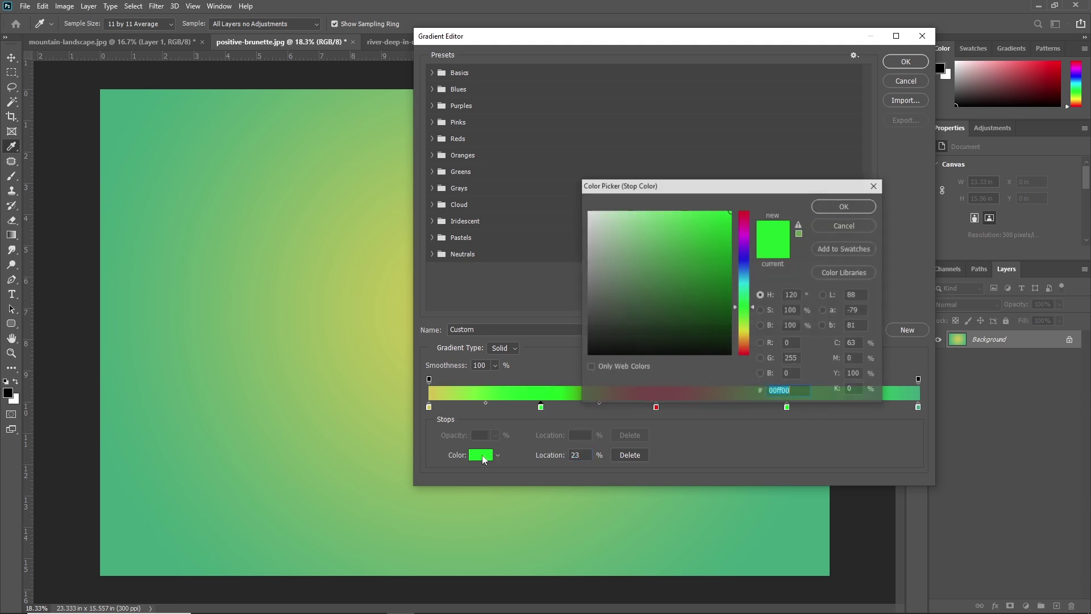
left_click(745, 329)
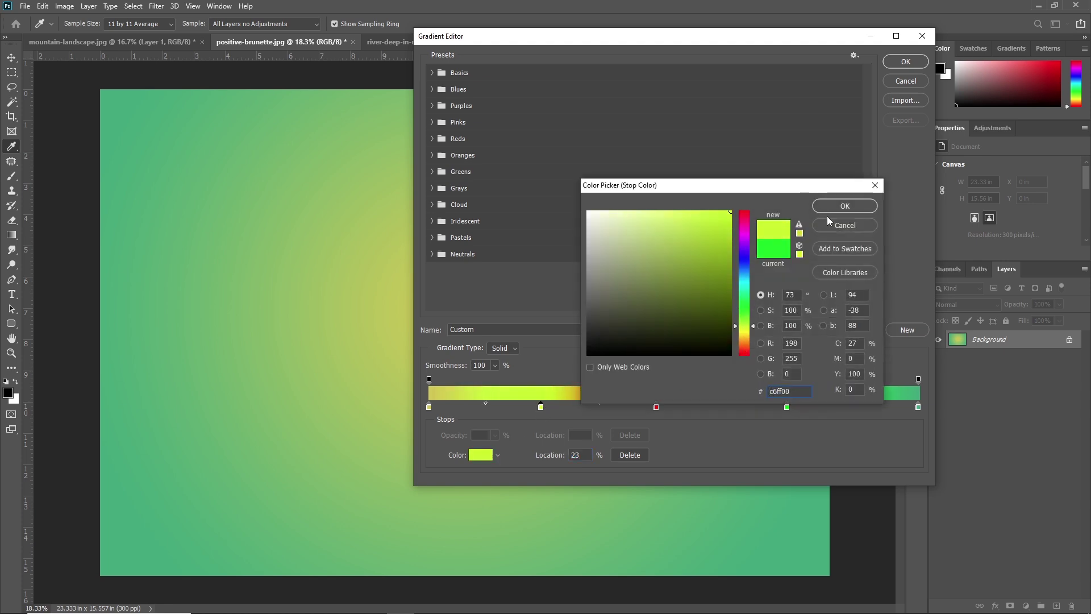
left_click(743, 266)
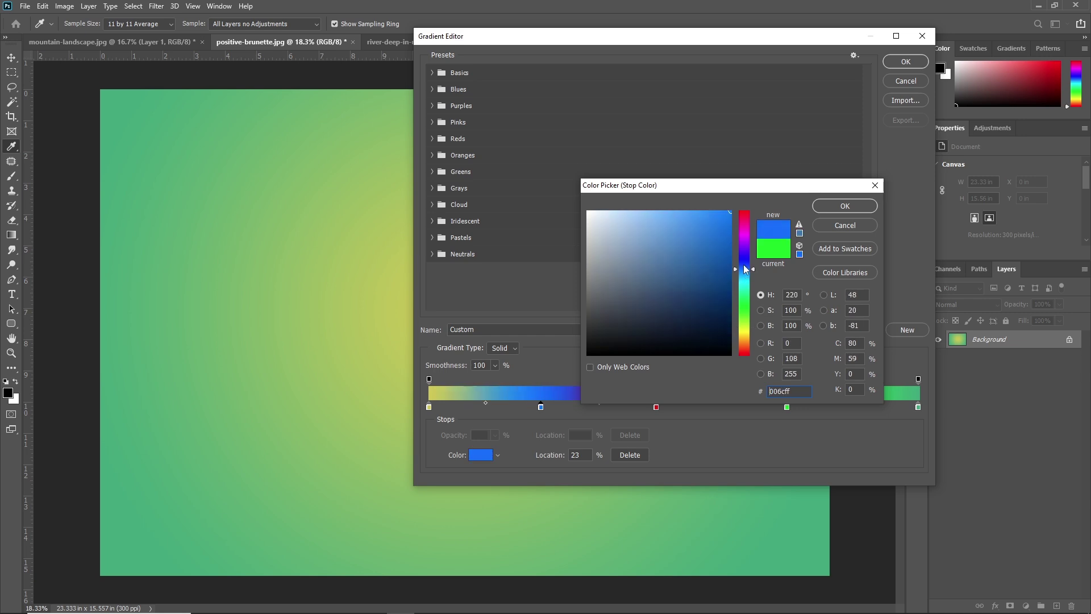
left_click(844, 206)
Recolour the 73% stop to bright green.
left_click(787, 407)
left_click(480, 455)
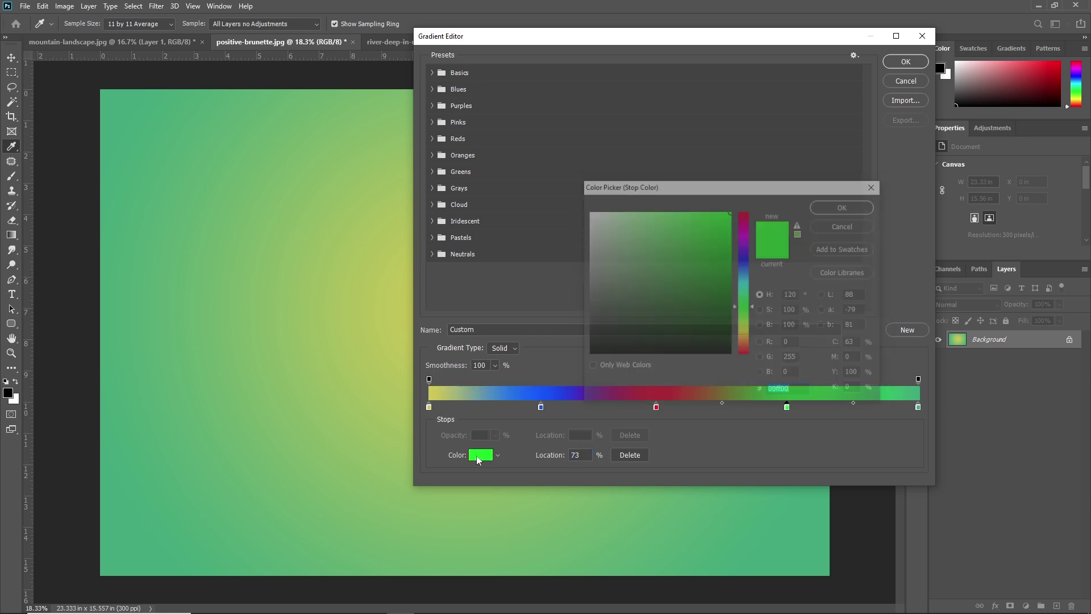
left_click_drag(744, 289, 746, 261)
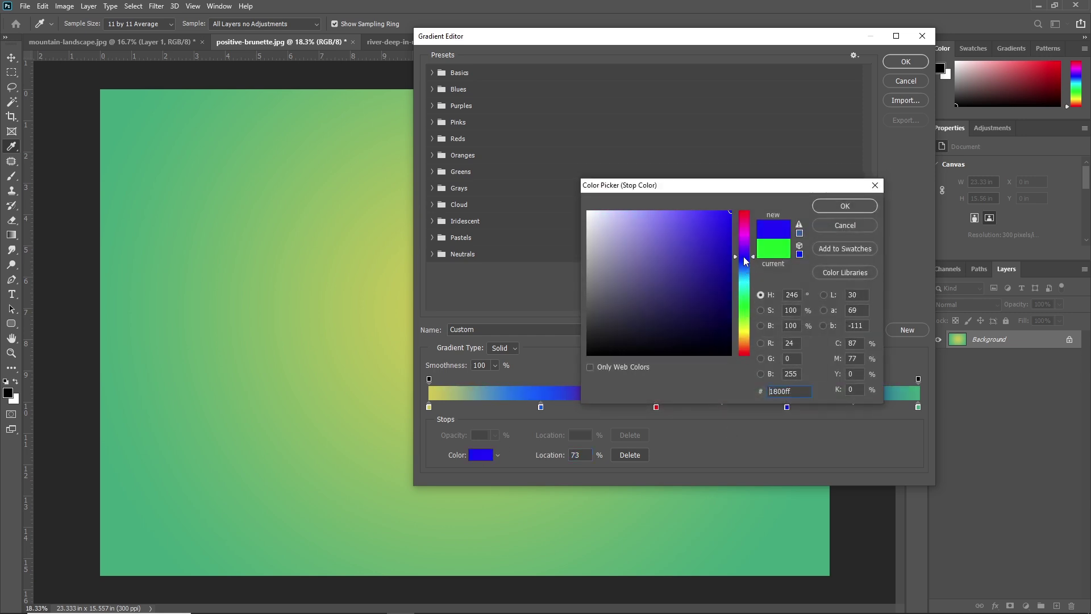
left_click_drag(729, 191, 697, 85)
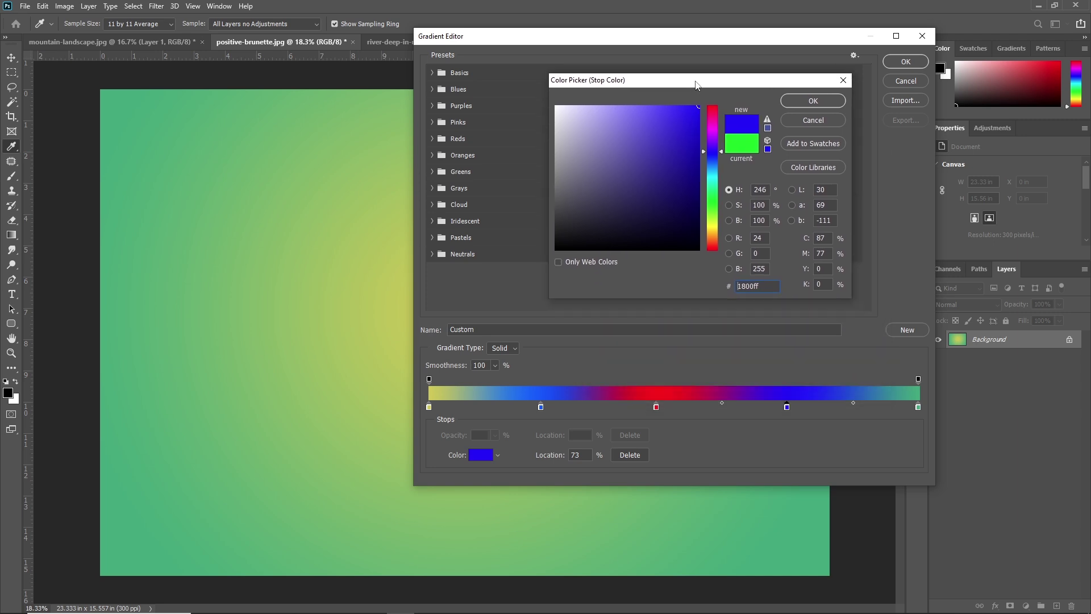
left_click_drag(655, 139, 708, 104)
left_click_drag(712, 152, 712, 198)
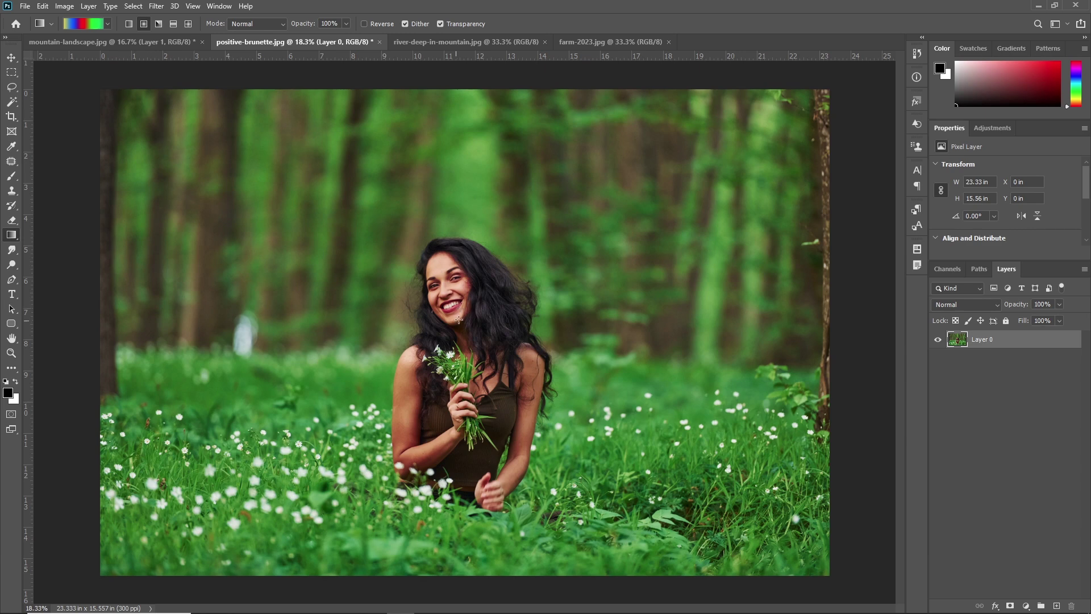
Draw the rainbow gradient from the face to the bottom-right, undo it, and add an empty Layer 1.
left_click_drag(456, 288, 805, 566)
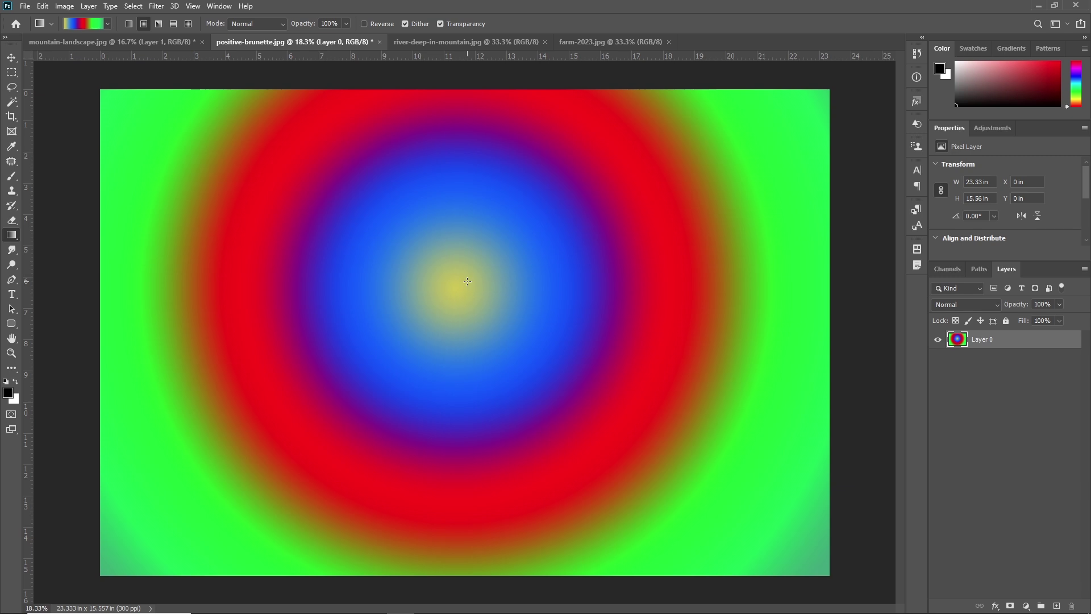
key("ctrl+z")
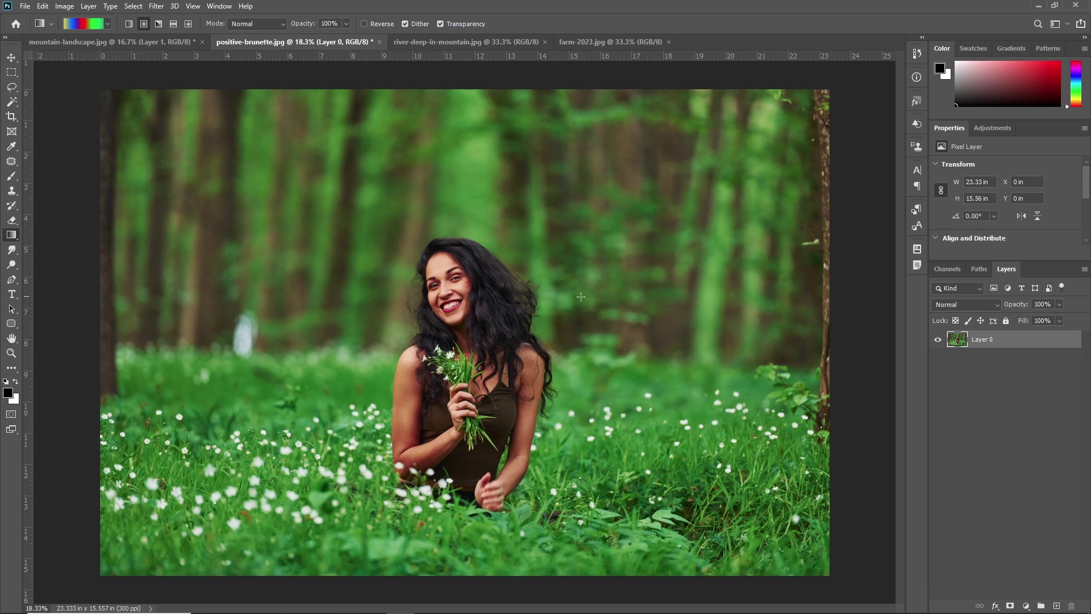
left_click(1057, 605)
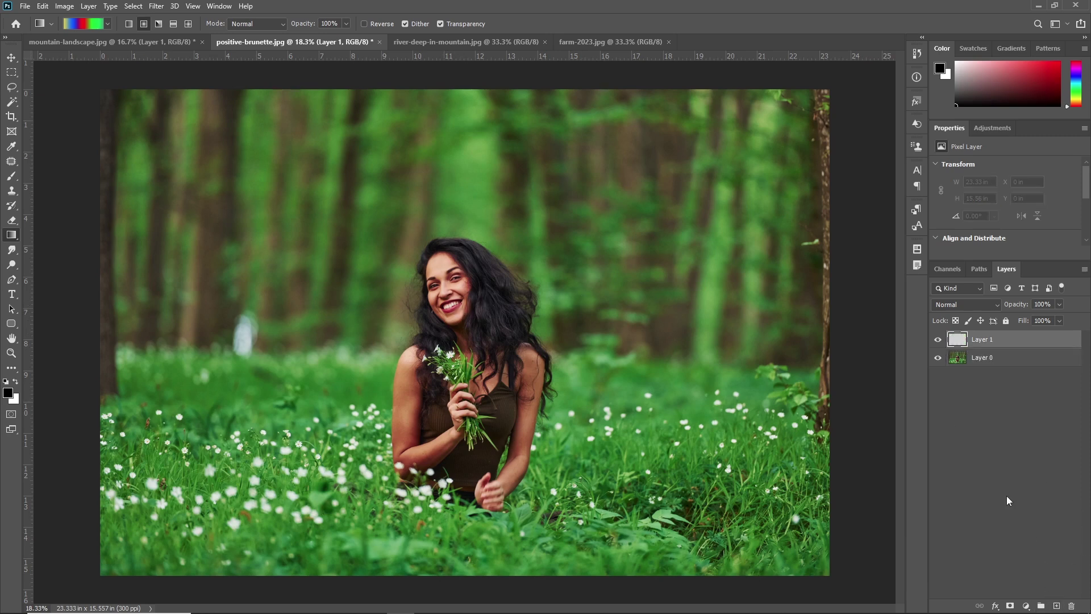
Open the Gradient Editor and load the Green_15 preset from the Greens set.
left_click(85, 24)
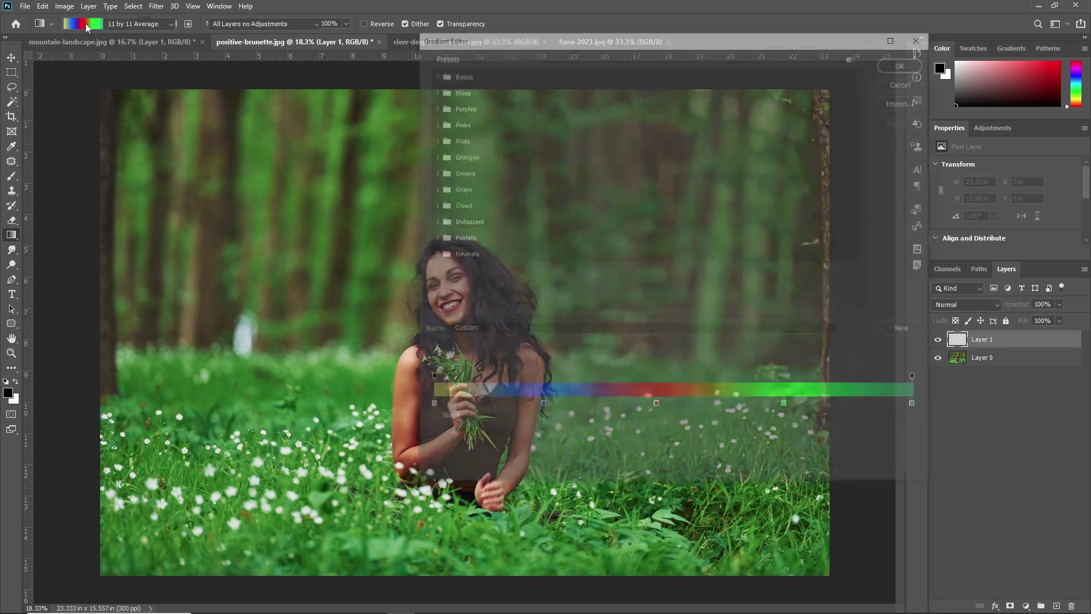
left_click_drag(477, 36, 625, 48)
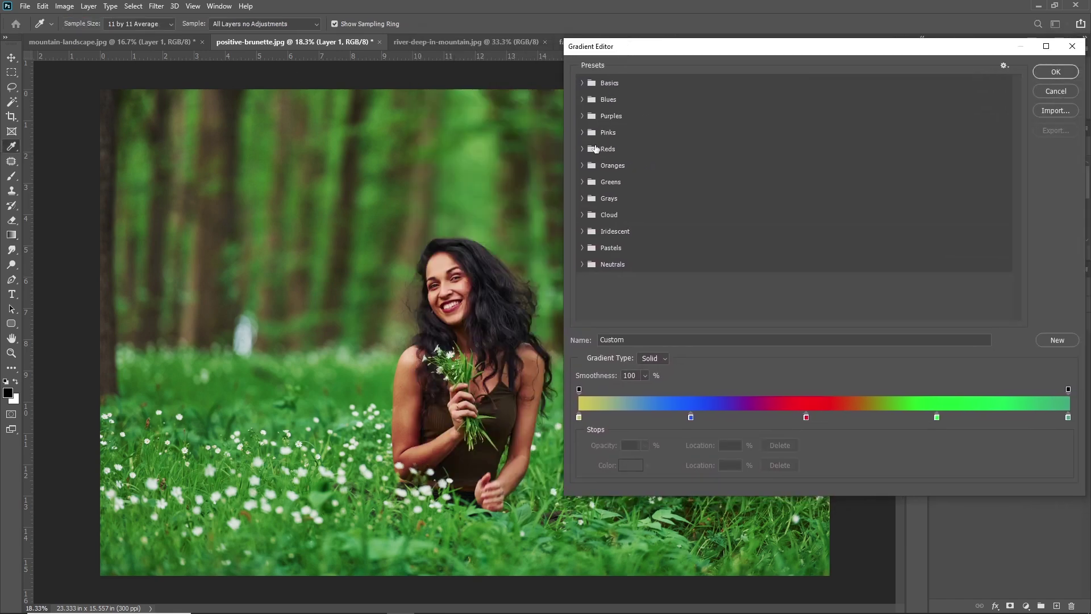
left_click(583, 182)
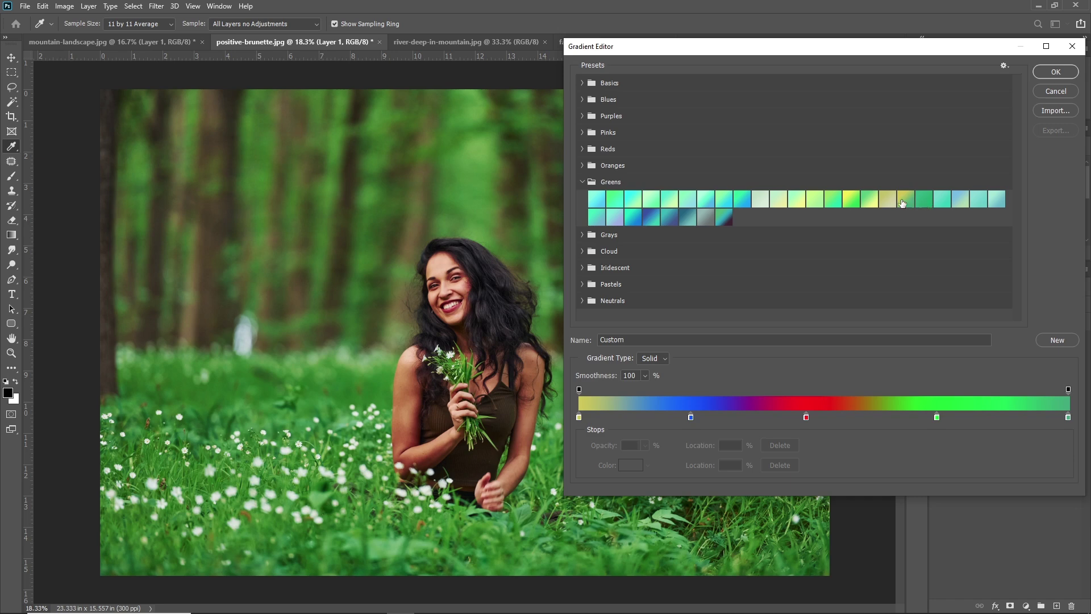
left_click(847, 201)
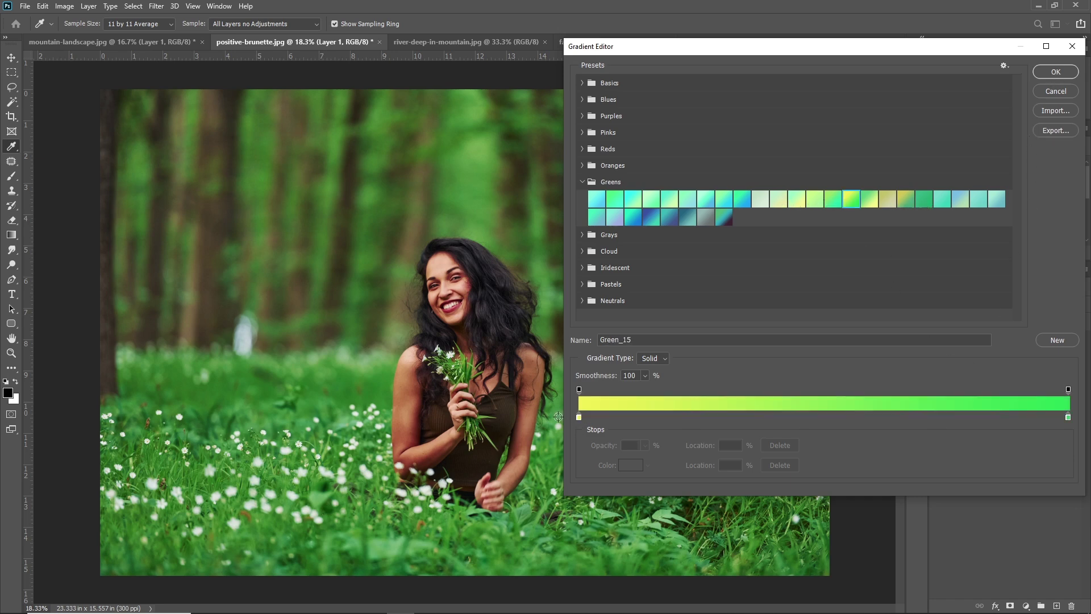
Set the gradient's starting colour stop to a green sampled from the forest photo.
left_click(579, 417)
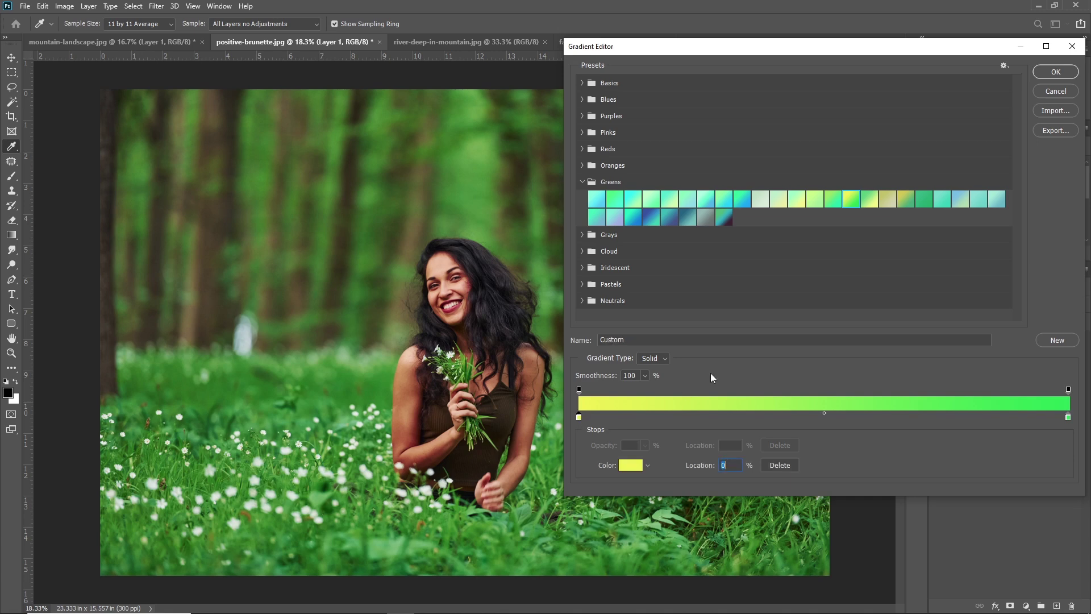
left_click(635, 469)
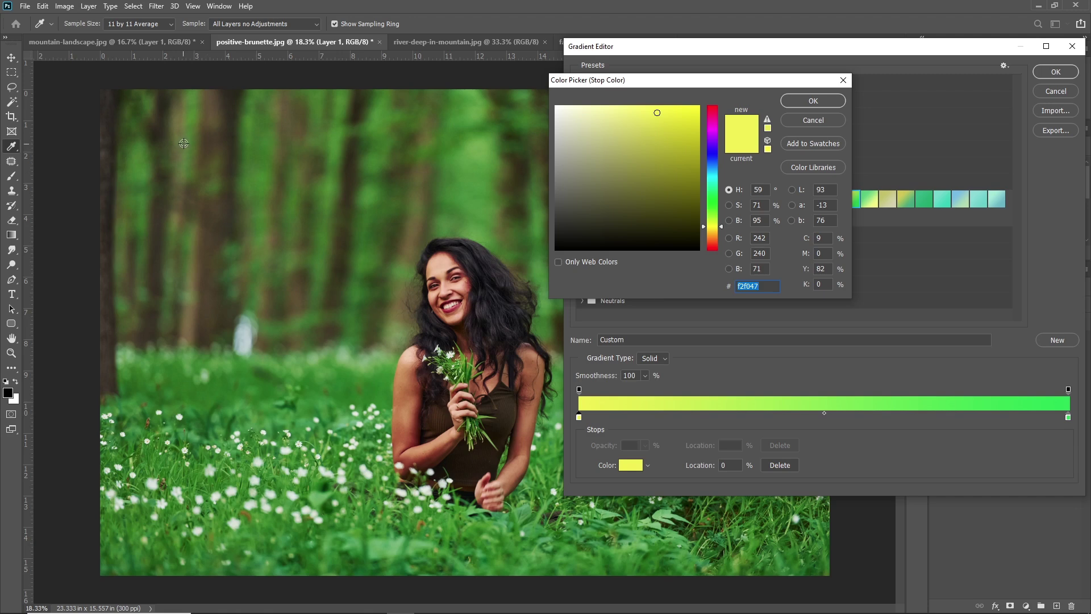
left_click(205, 136)
left_click(833, 102)
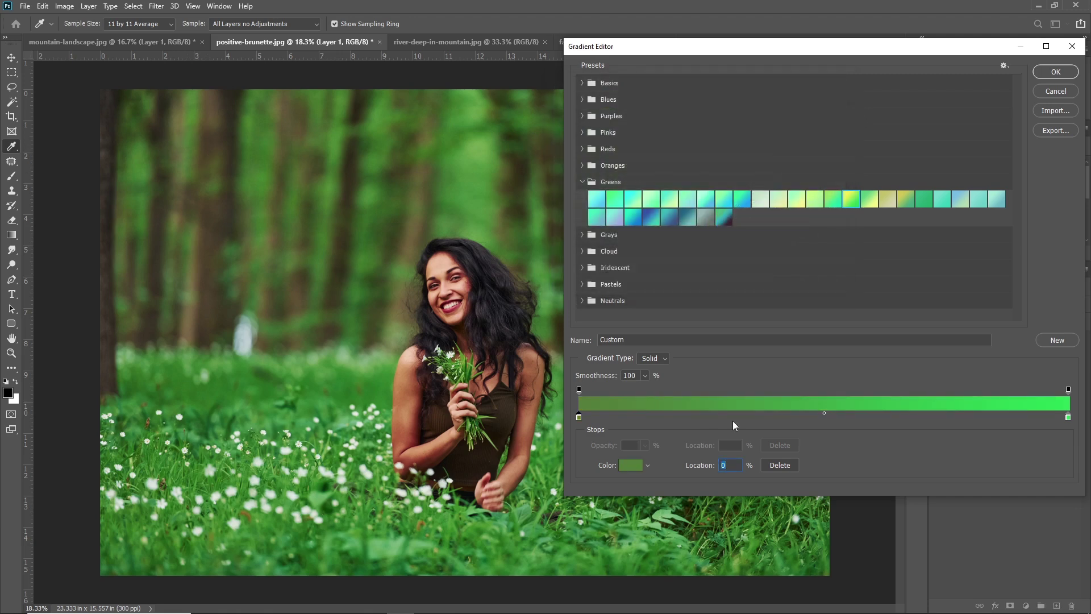
Add a 50% colour stop sampled from the woman's skin tone and confirm the gradient.
left_click(824, 411)
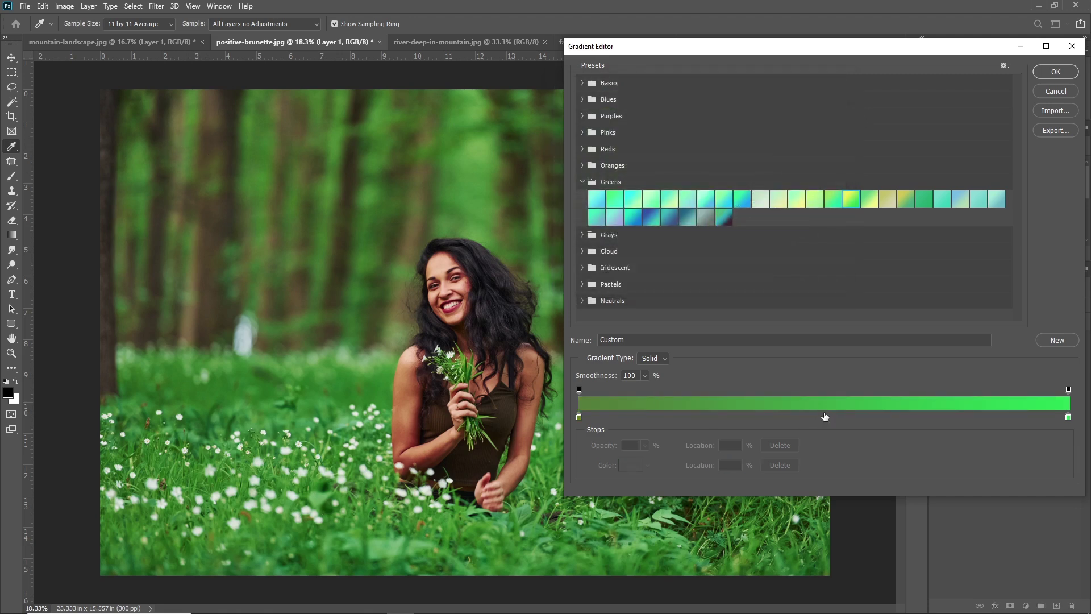
left_click(826, 417)
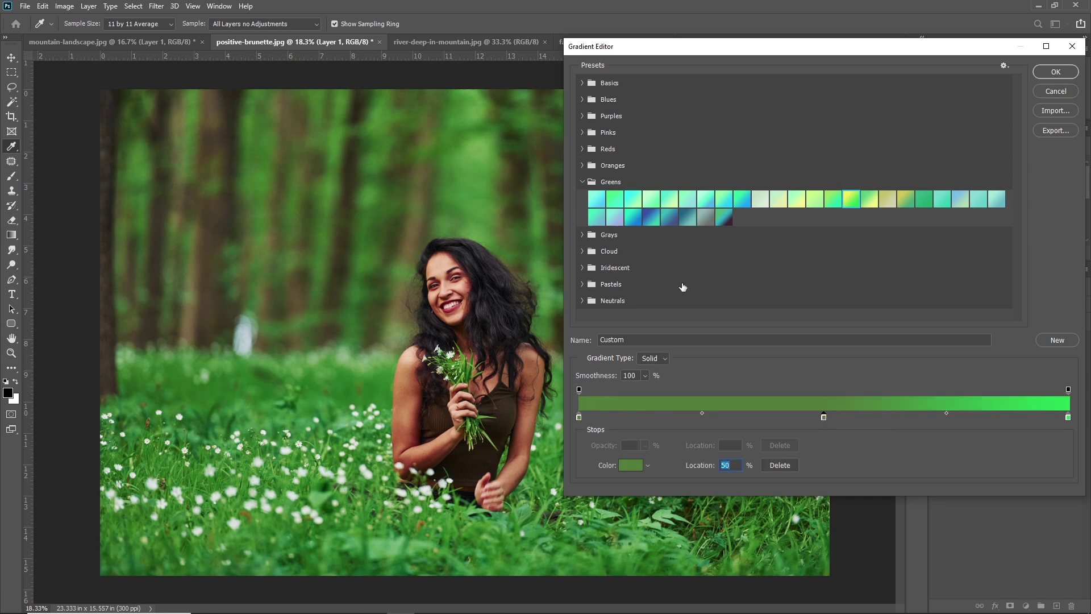
left_click(629, 465)
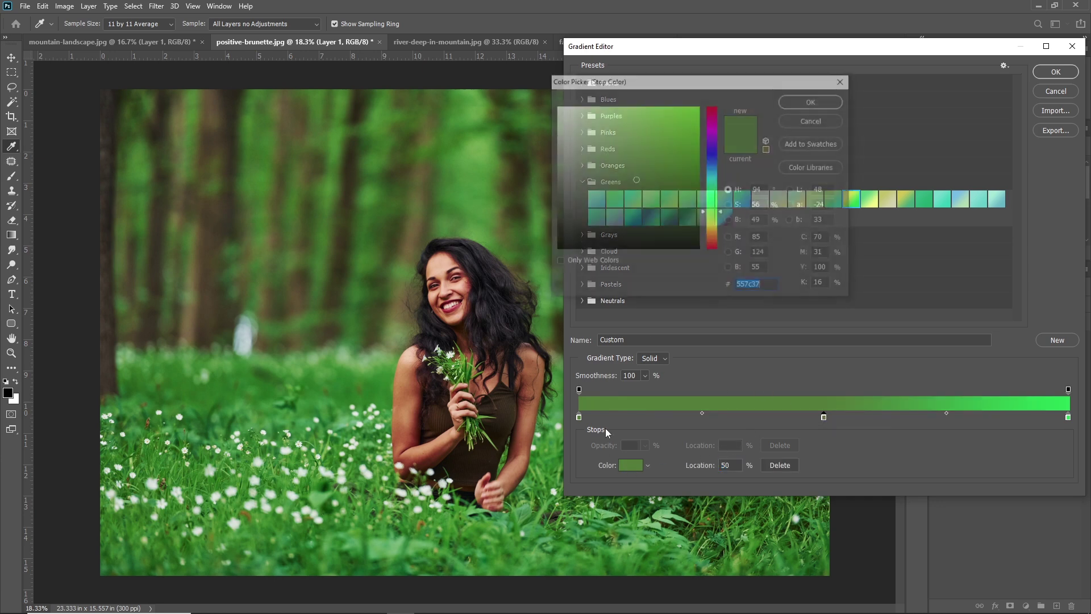
left_click(459, 287)
left_click(814, 101)
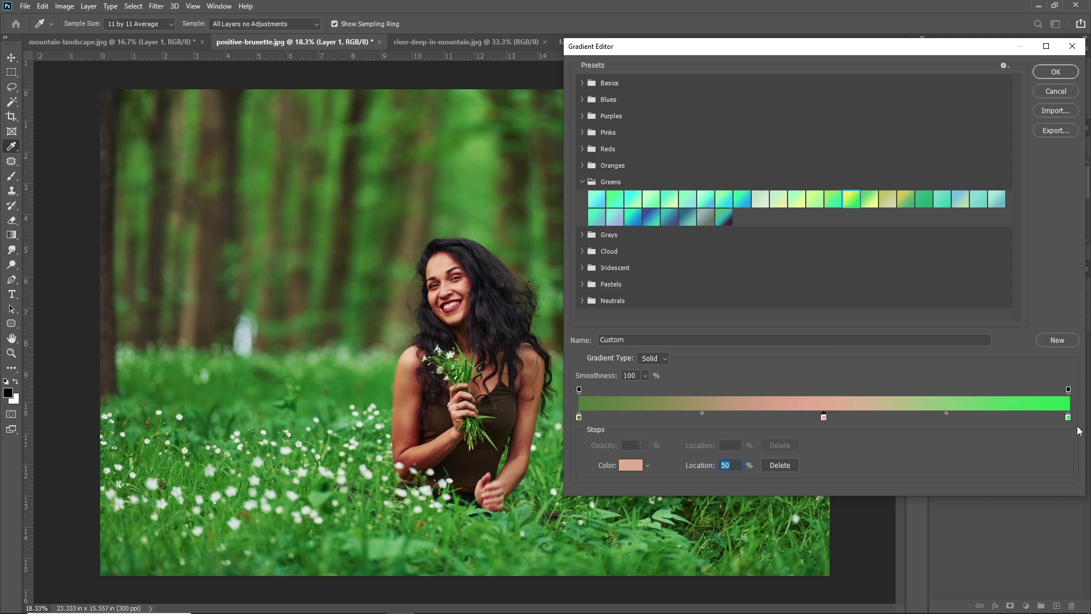
left_click(1056, 72)
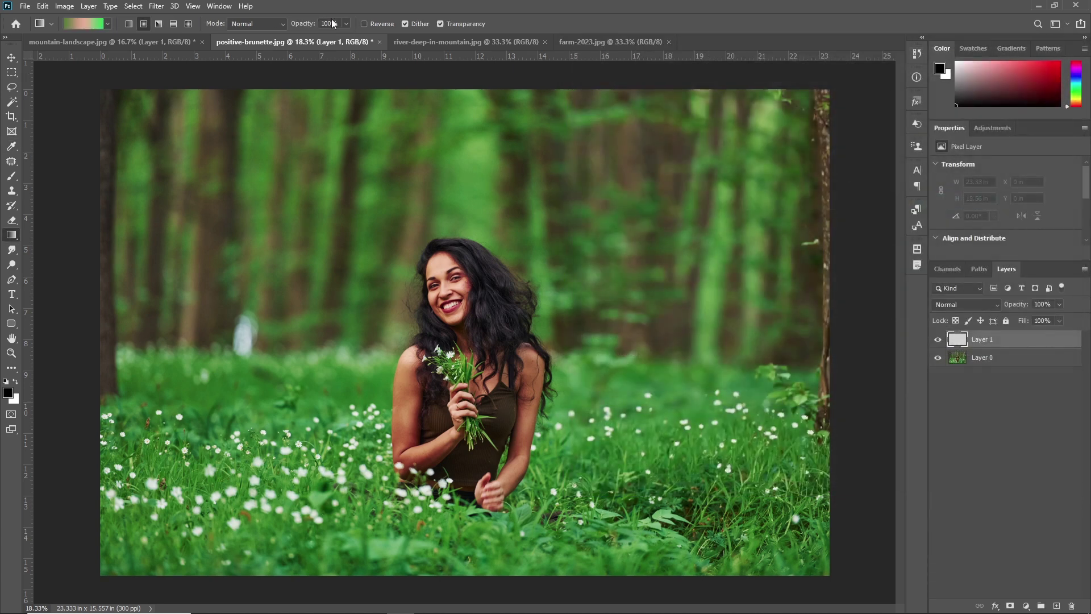
Draw the gradient at 40% opacity from the face toward the lower right.
left_click(329, 24)
type("40")
left_click_drag(453, 296, 786, 553)
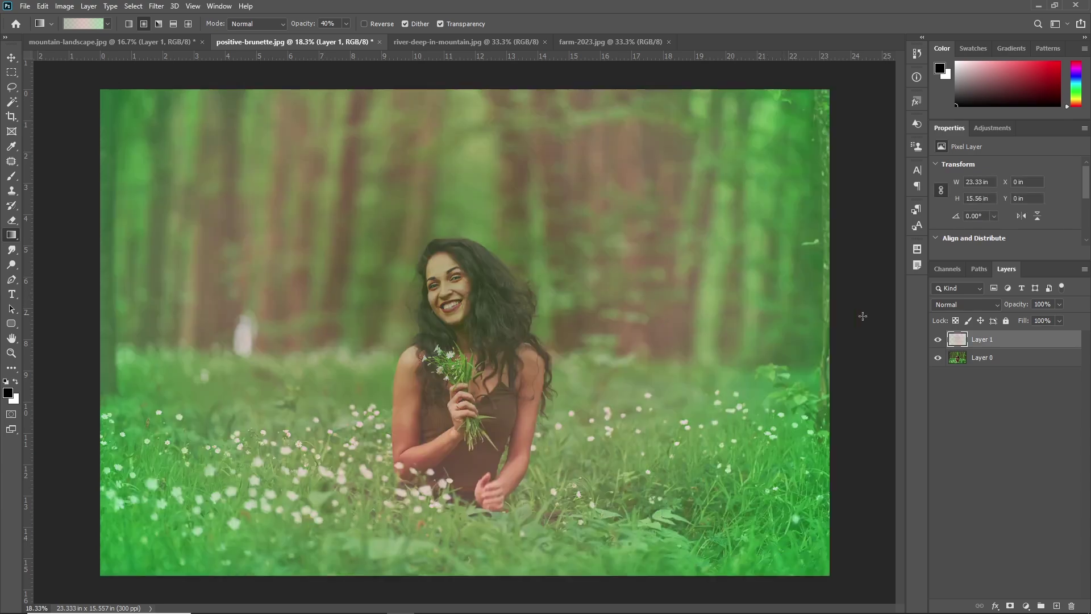
Preview the light blend modes and set the gradient layer to Pin Light.
left_click(964, 305)
key("Down")
key("Down")
key("Down")
key("Down")
key("Down")
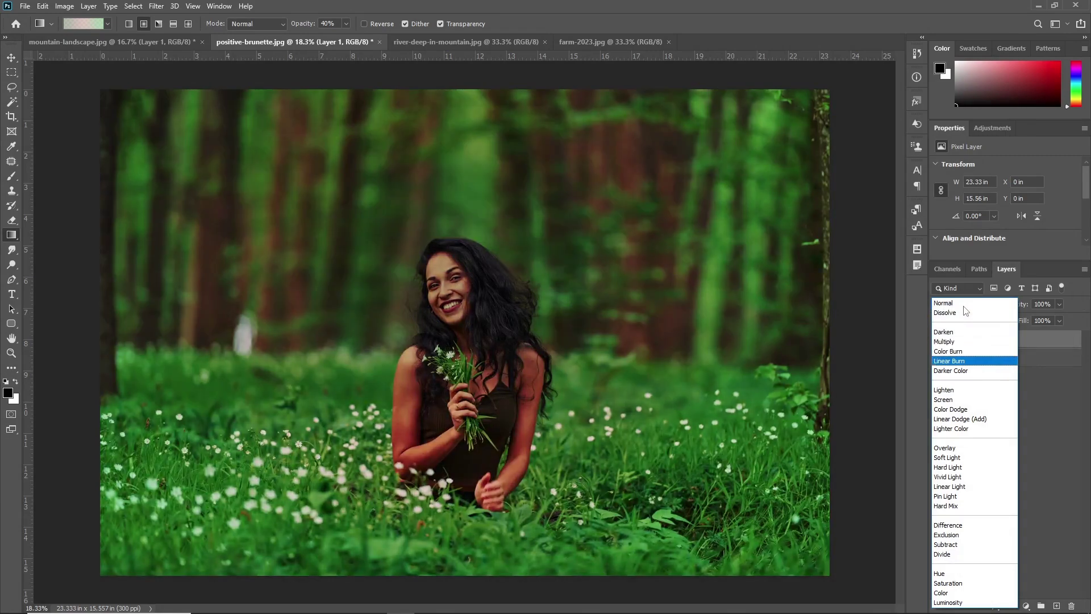
key("Down")
key("Down")
key("Down")
key("Down")
key("Down")
key("Down")
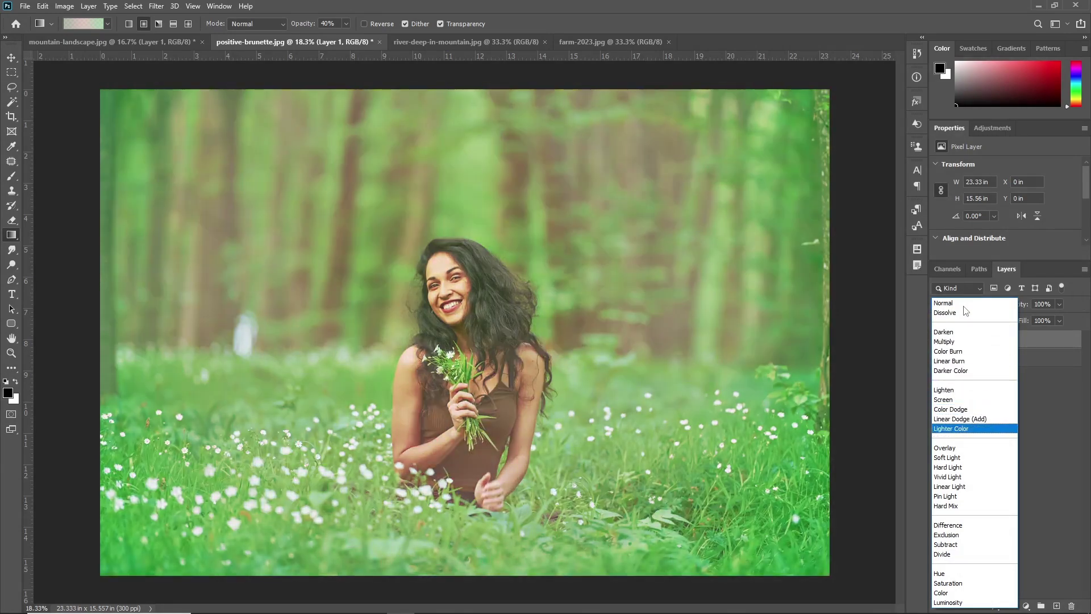
key("Down")
key("Down")
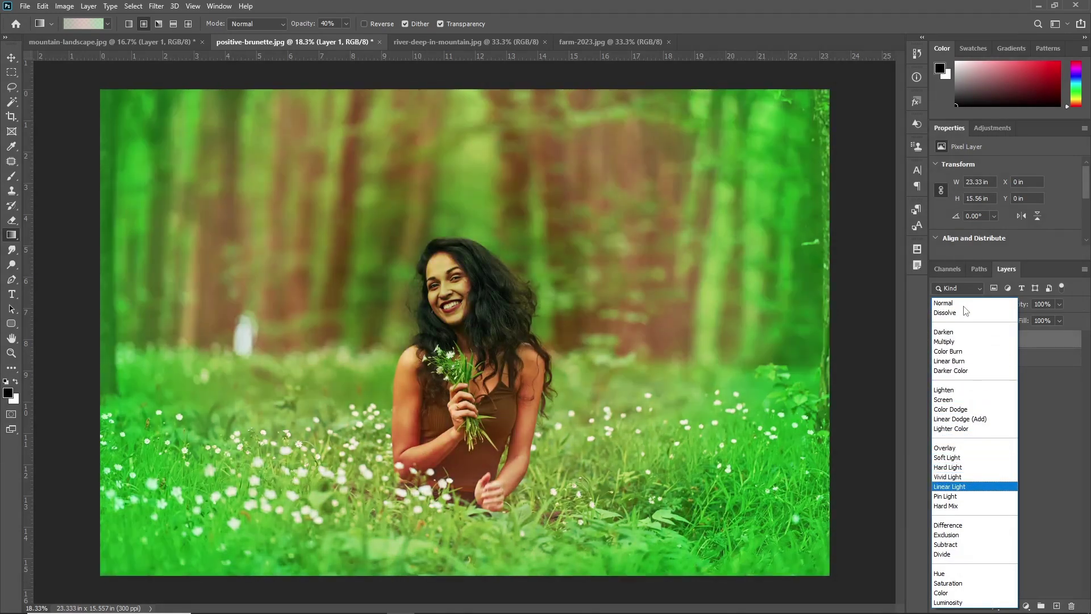
key("Down")
key("Down")
key("Down")
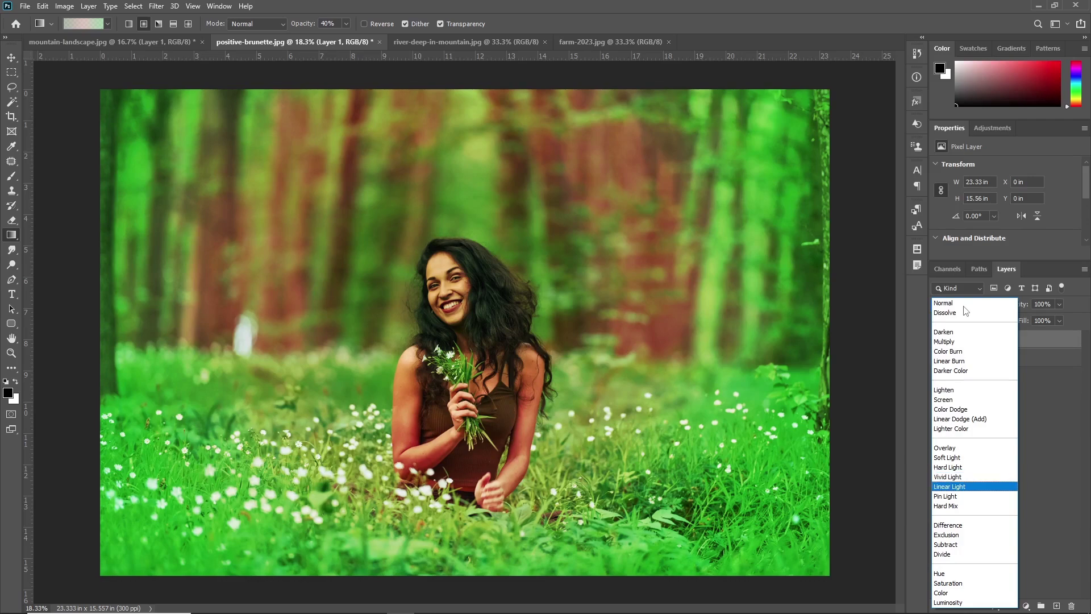
key("Up")
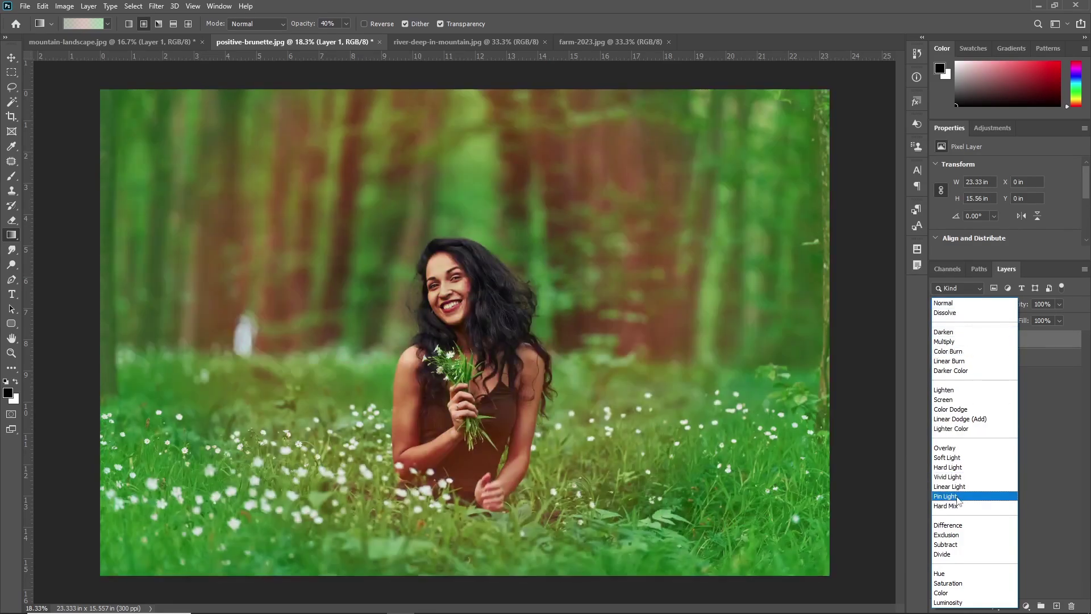
left_click(958, 498)
Toggle the gradient layer's visibility several times to compare with the original photo.
left_click(939, 340)
left_click(938, 340)
left_click(939, 341)
left_click(938, 341)
left_click(938, 341)
left_click(938, 341)
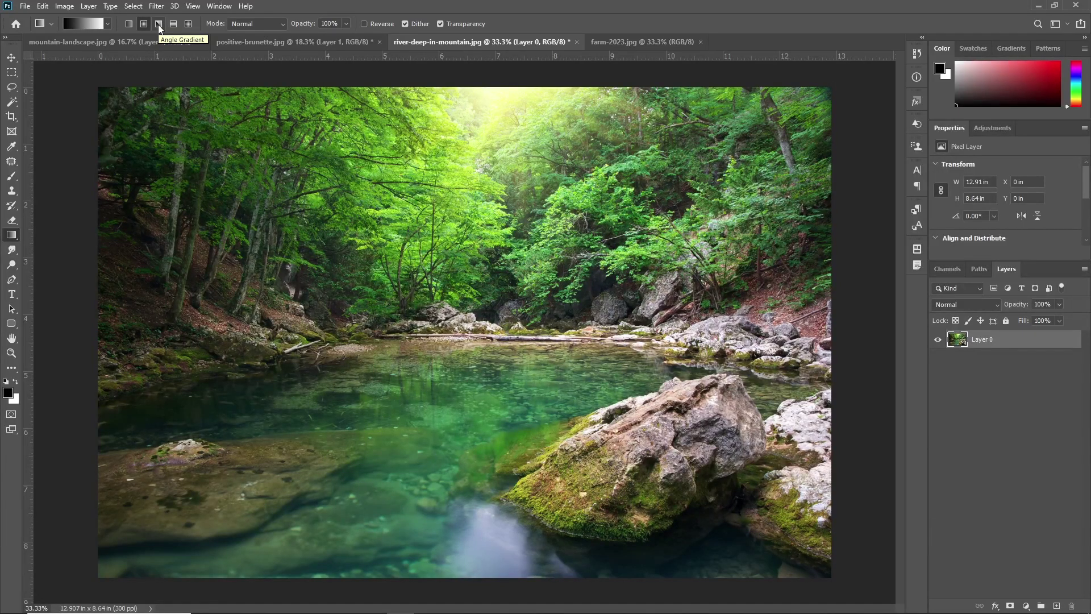
Try three Angle gradients on the river photo, undoing each, then add an empty layer.
left_click(159, 25)
left_click_drag(386, 327, 520, 396)
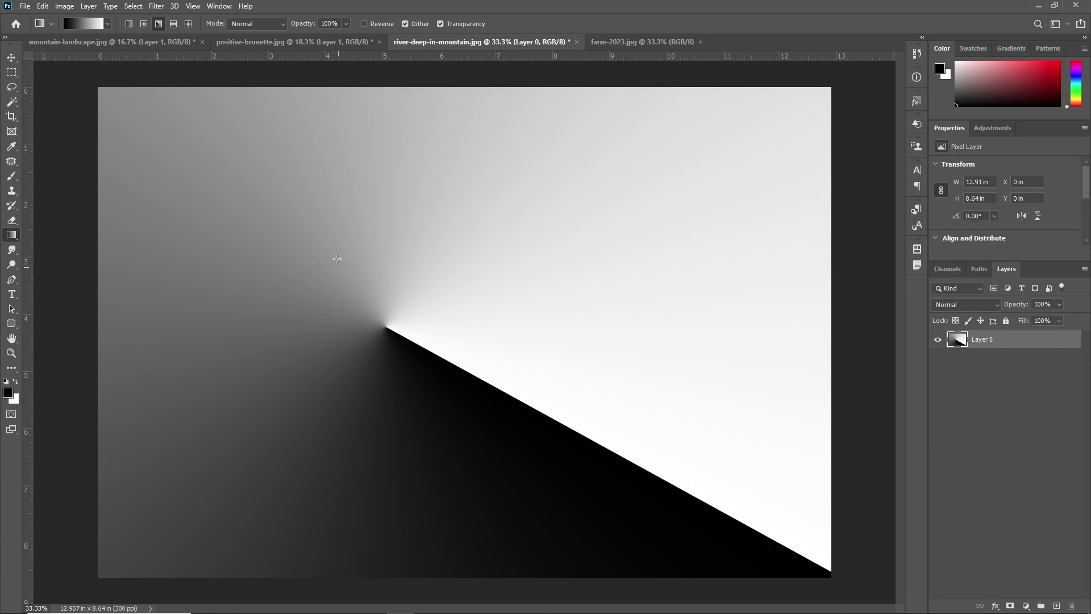
key("ctrl+z")
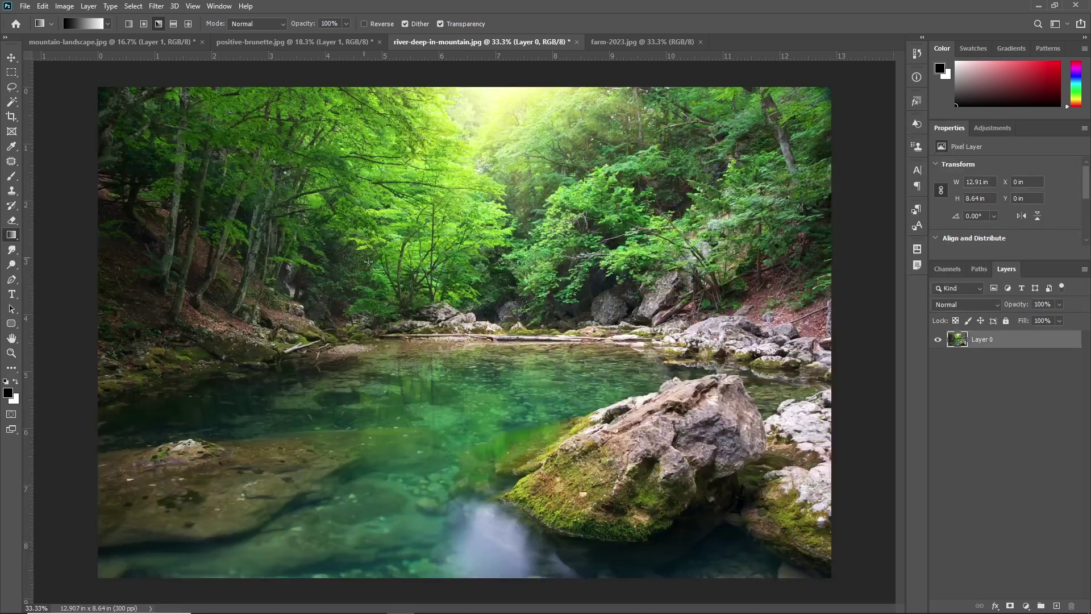
left_click_drag(665, 474, 658, 467)
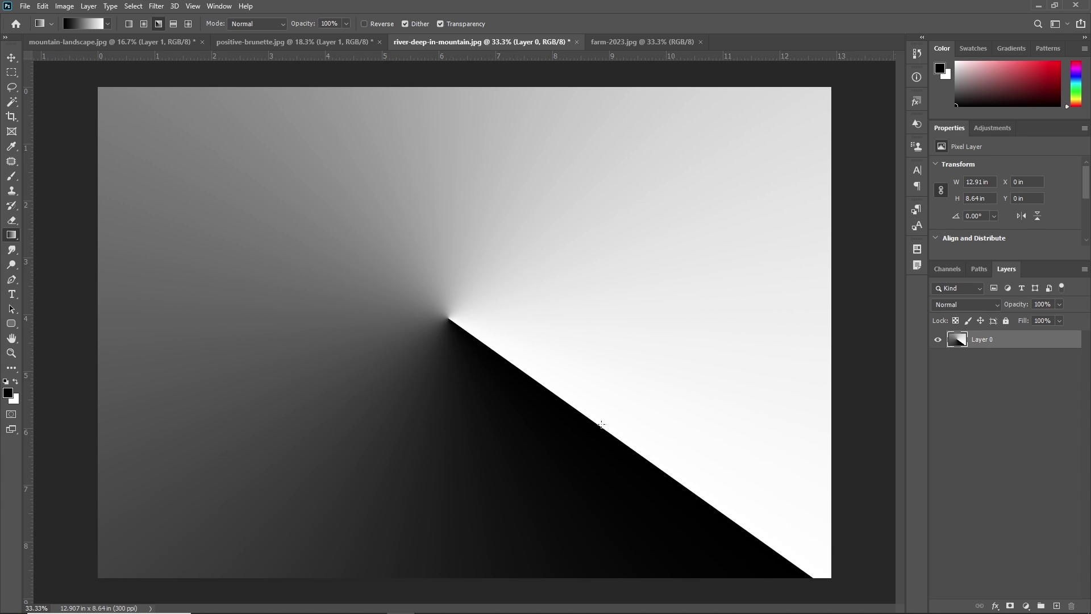
key("ctrl+z")
left_click_drag(440, 327, 827, 328)
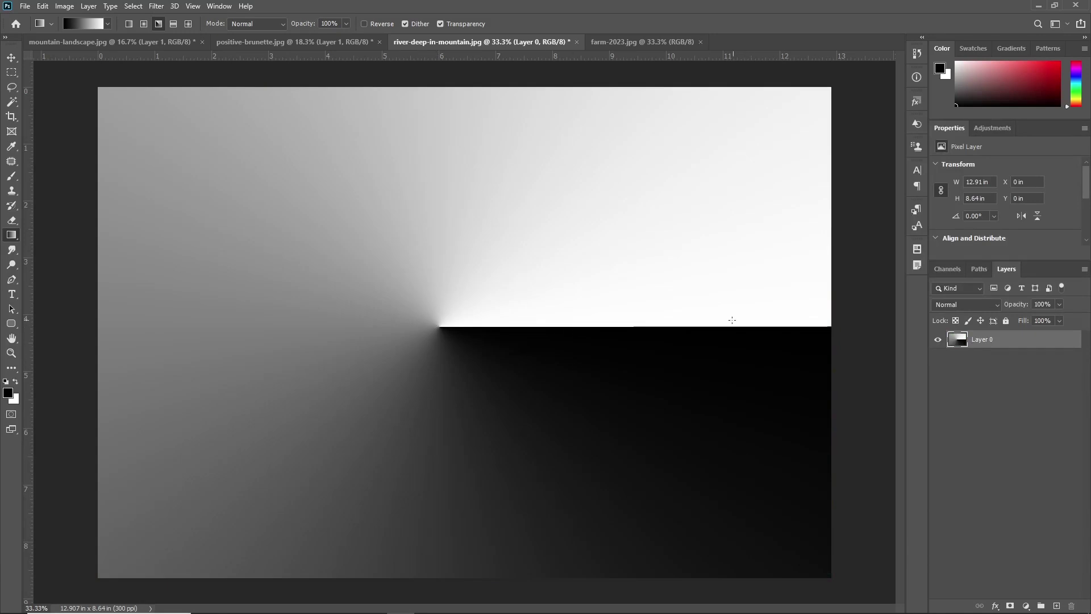
key("ctrl+z")
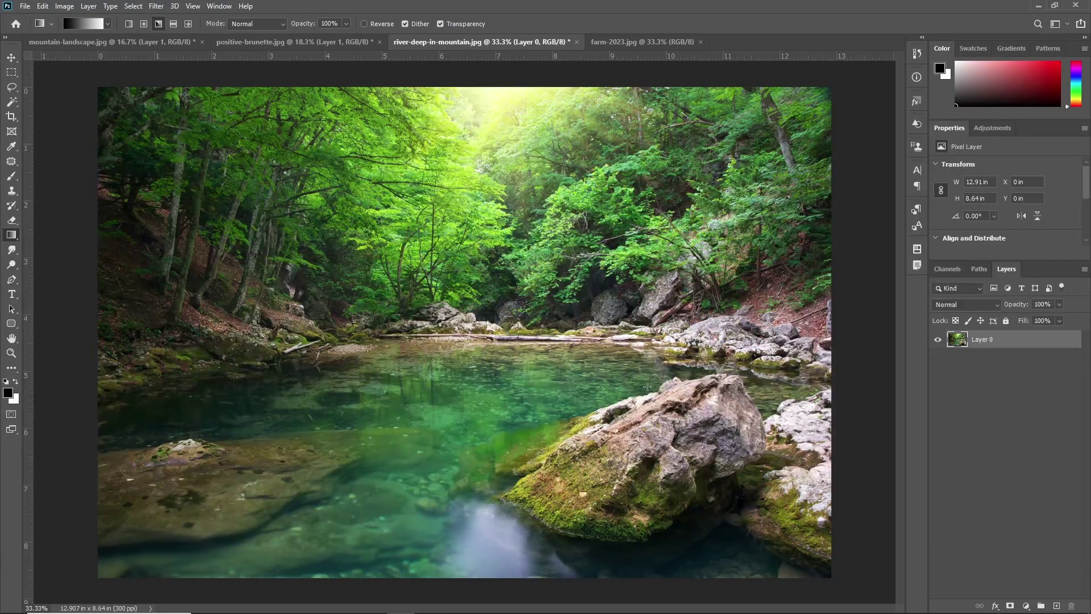
left_click(1057, 606)
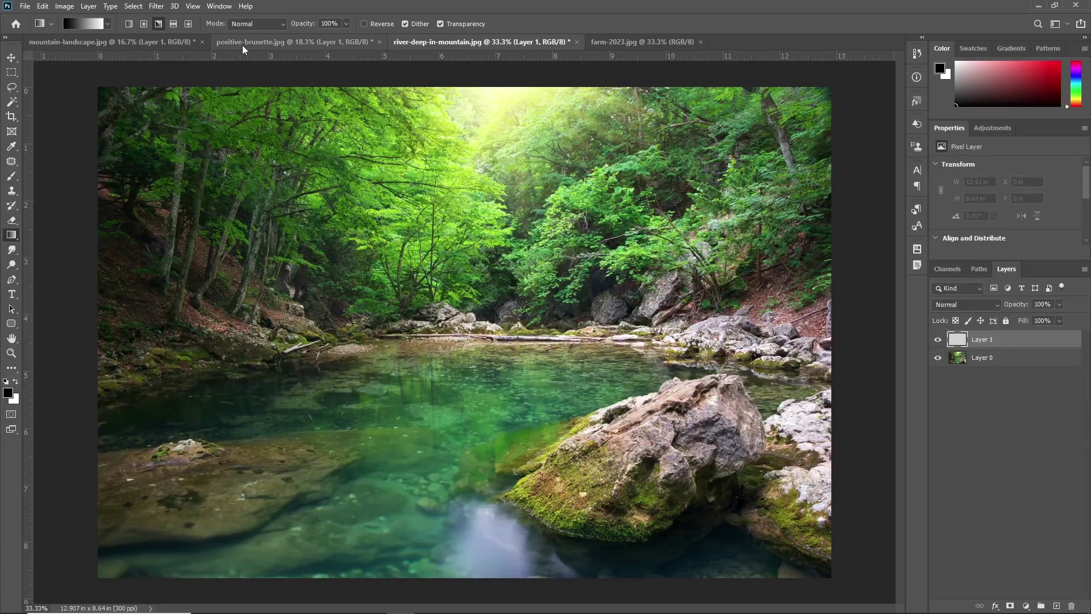
Choose an orange preset from the Oranges set in the enlarged gradient picker.
left_click(107, 24)
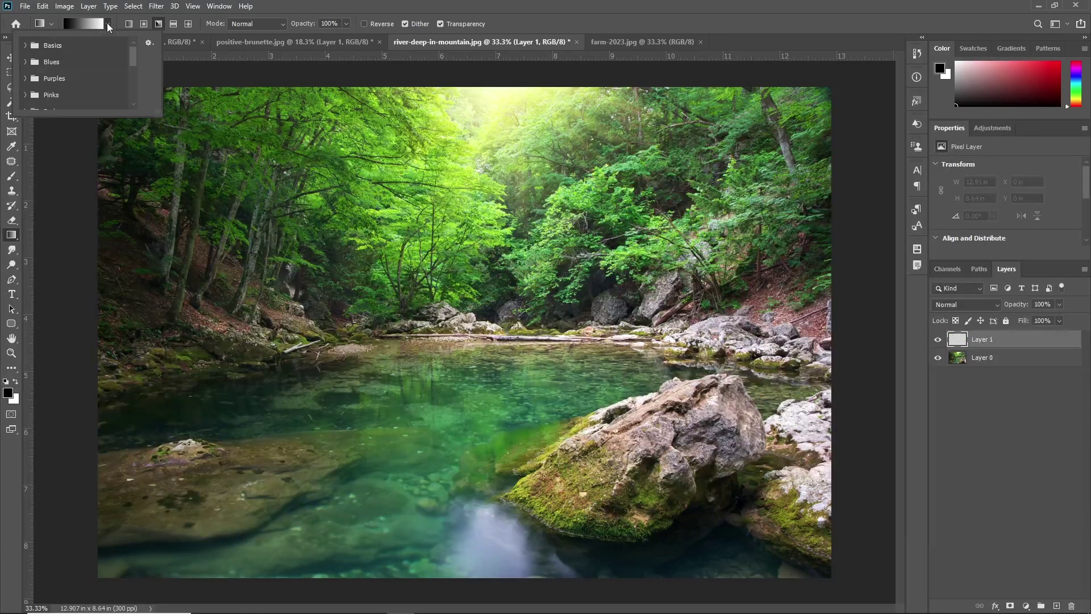
left_click(25, 79)
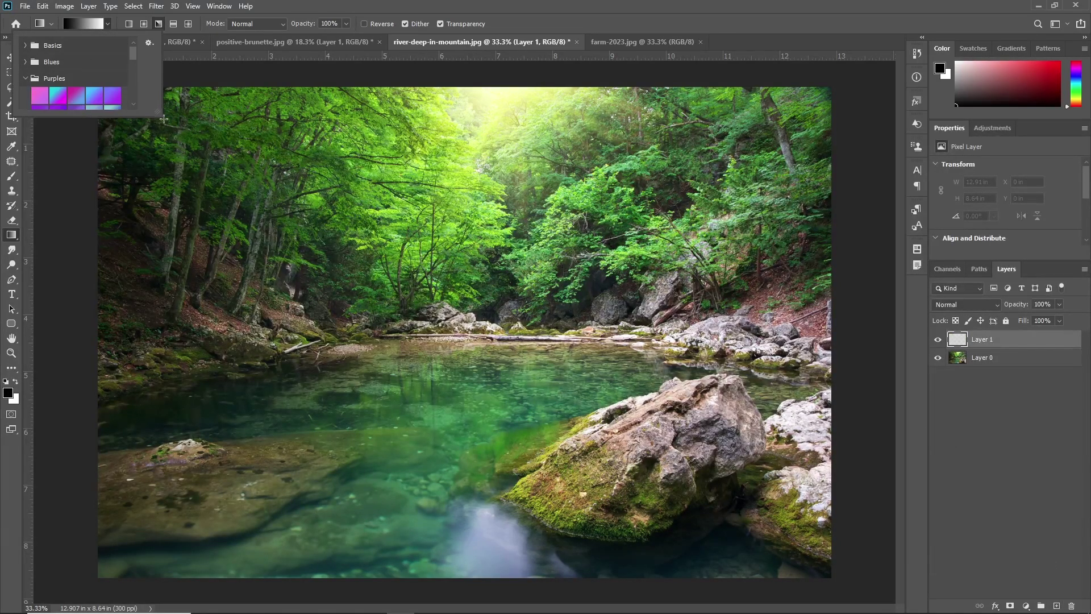
left_click_drag(158, 112, 354, 267)
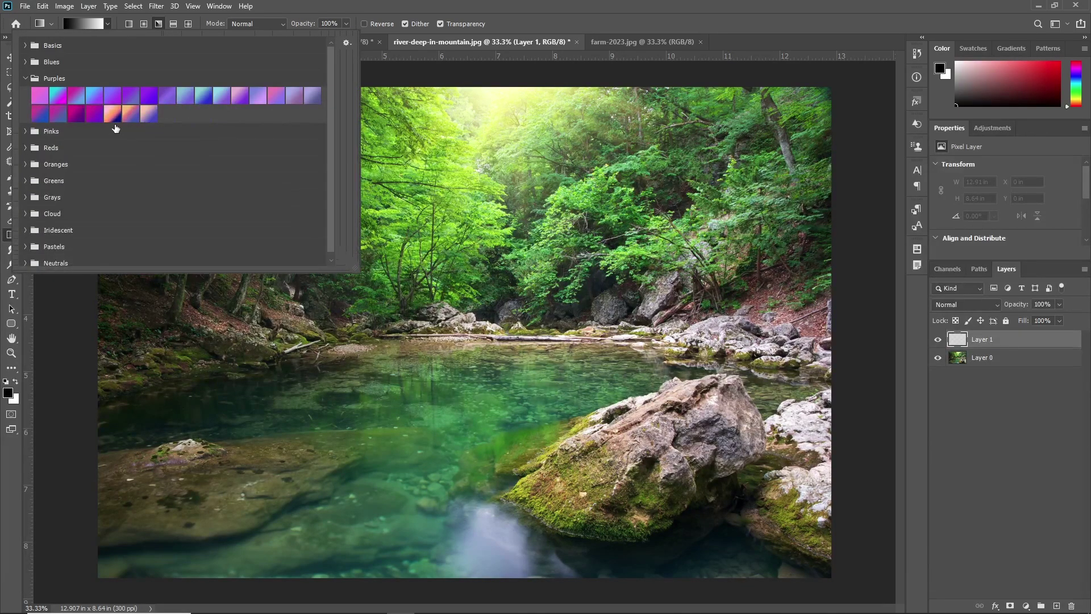
left_click(26, 165)
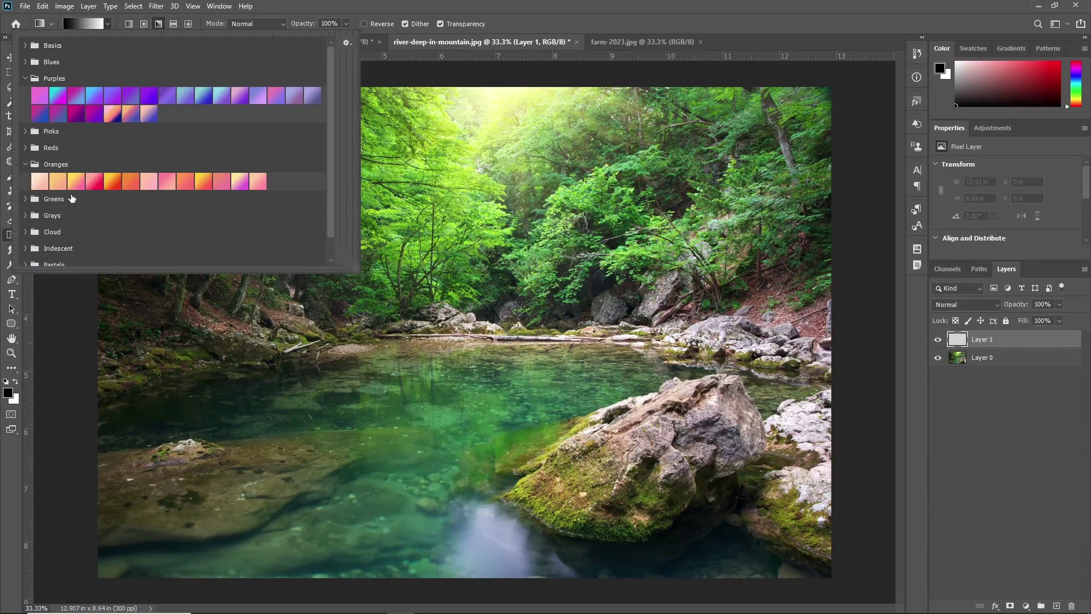
double_click(109, 183)
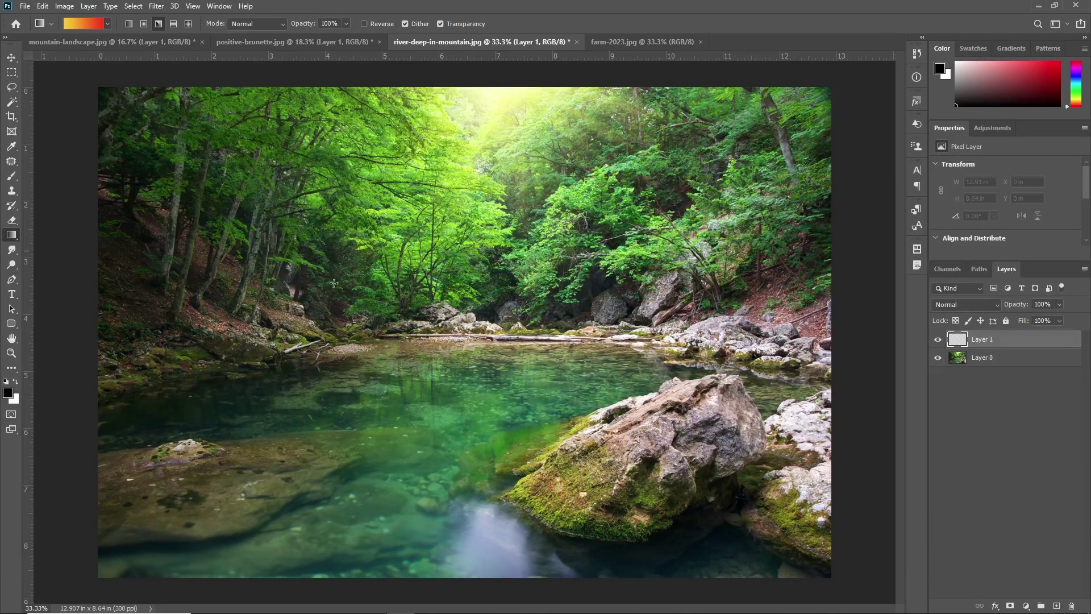
Draw the orange gradient horizontally across the river photo at 30% opacity.
left_click(341, 23)
type("4")
key("BackSpace")
type("30")
key("Return")
left_click_drag(434, 316, 815, 316)
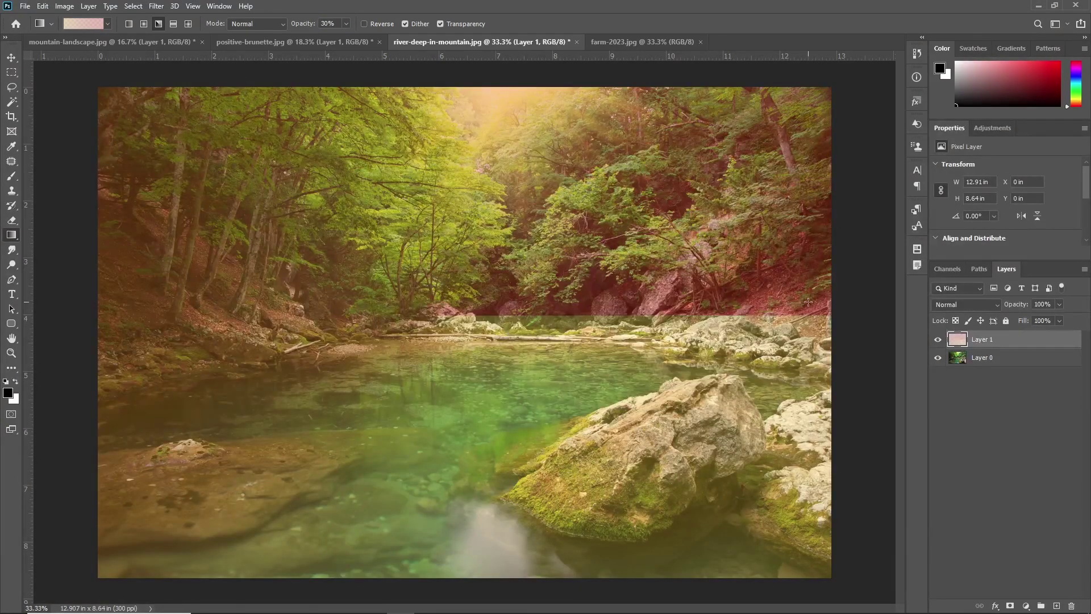
left_click(969, 304)
Preview blend modes on the tint and commit Subtract for Layer 1.
key("Down")
key("Down")
key("Down")
key("Down")
key("Down")
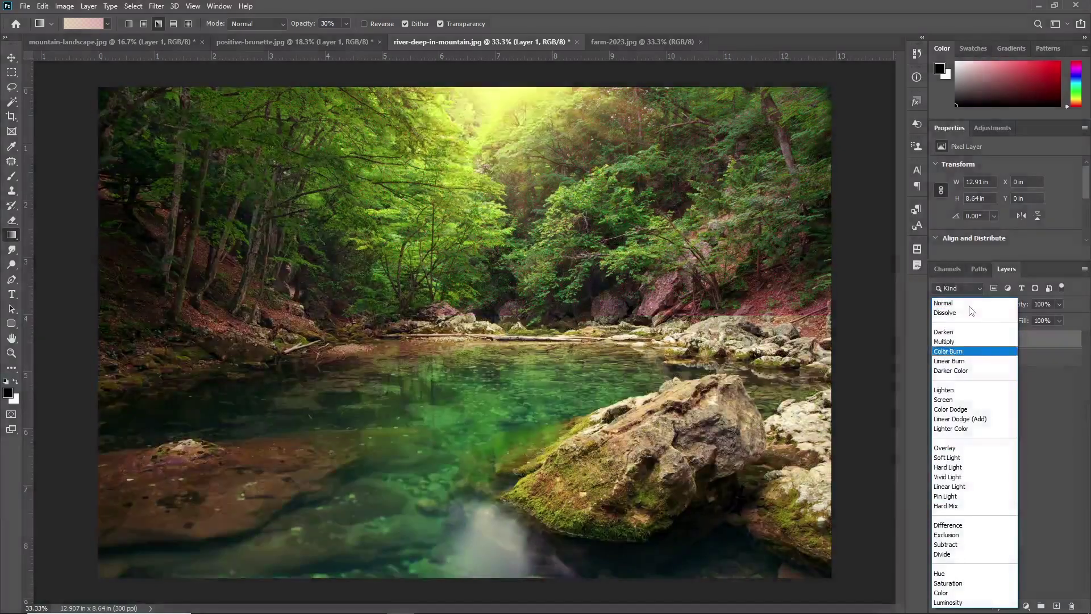
key("Down")
key("Down")
key("Down")
key("Down")
key("Down")
key("Down")
key("Down")
key("Down")
key("Down")
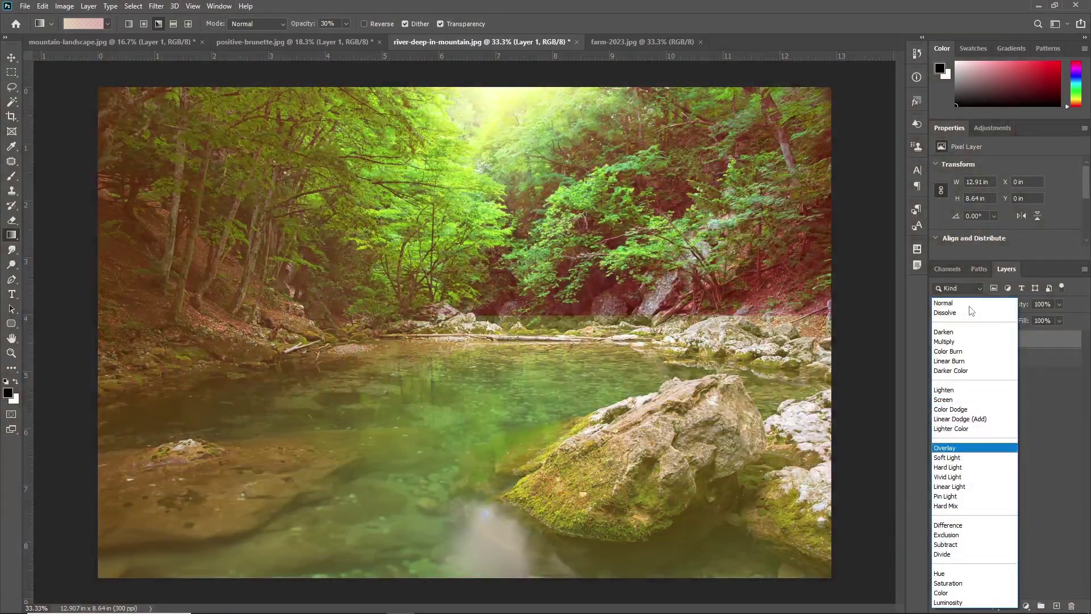
key("Down")
key("Down")
key("Down")
key("Down")
key("Down")
key("Down")
key("Down")
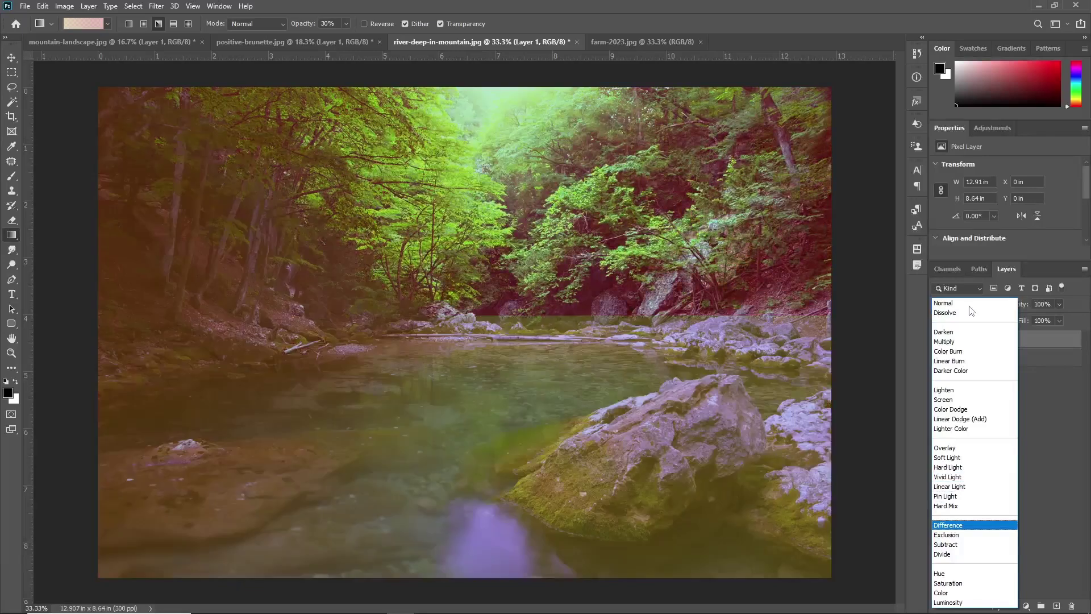
key("Down")
key("Up")
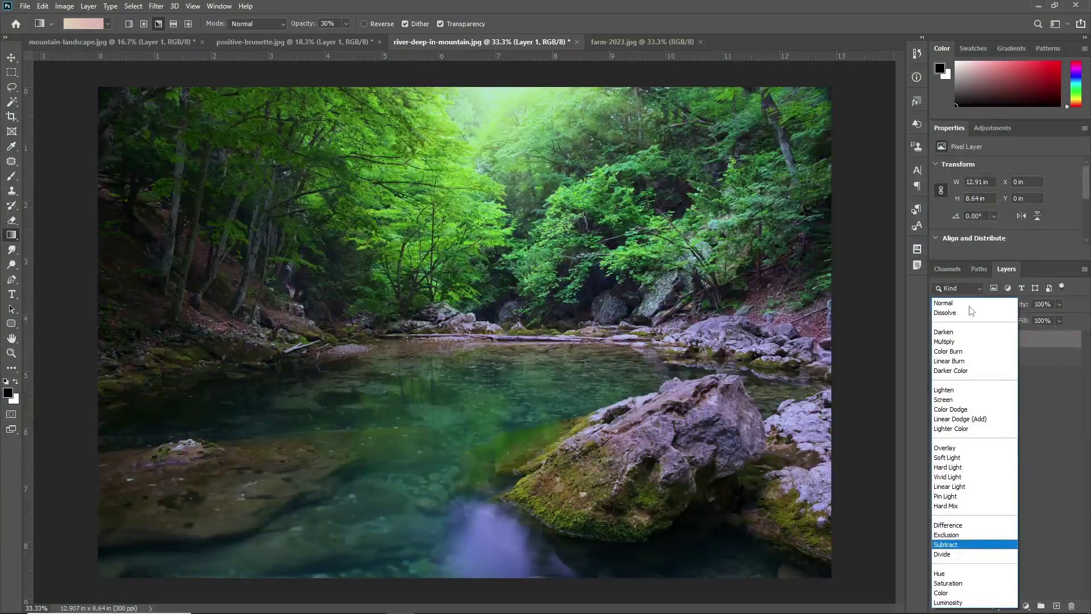
key("Return")
Toggle Layer 1 to compare, leave it hidden, and switch to farm-2023.jpg.
left_click(938, 340)
left_click(939, 341)
left_click(940, 341)
left_click(940, 341)
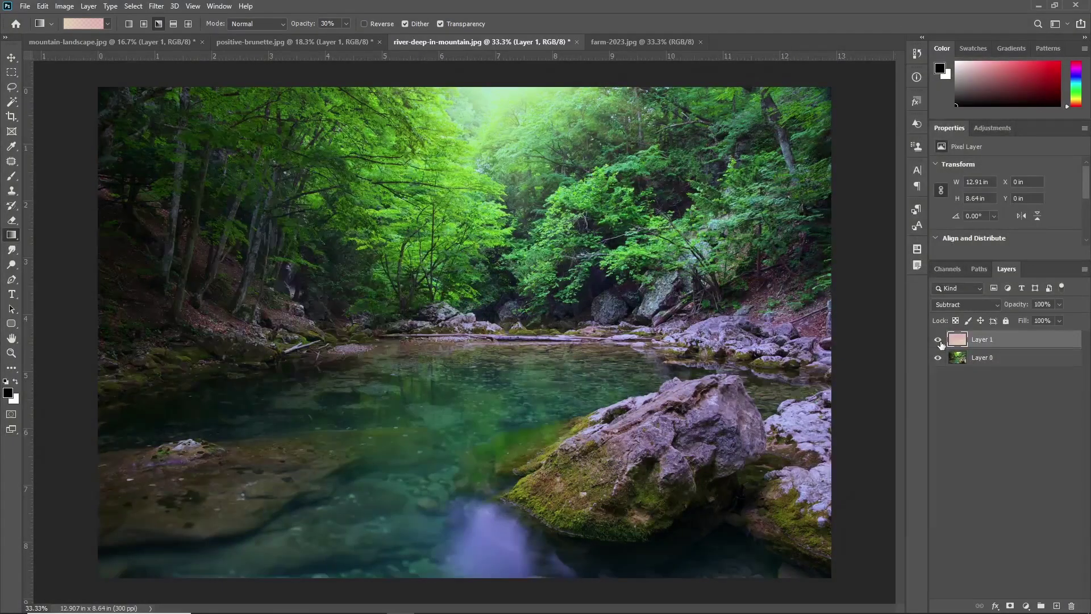
left_click(939, 341)
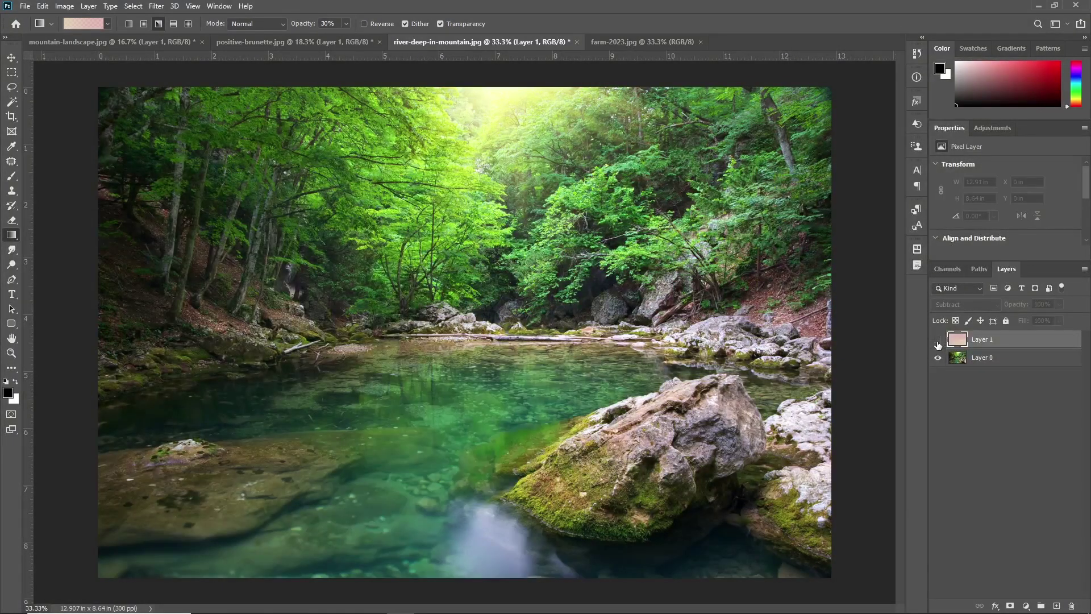
left_click(938, 341)
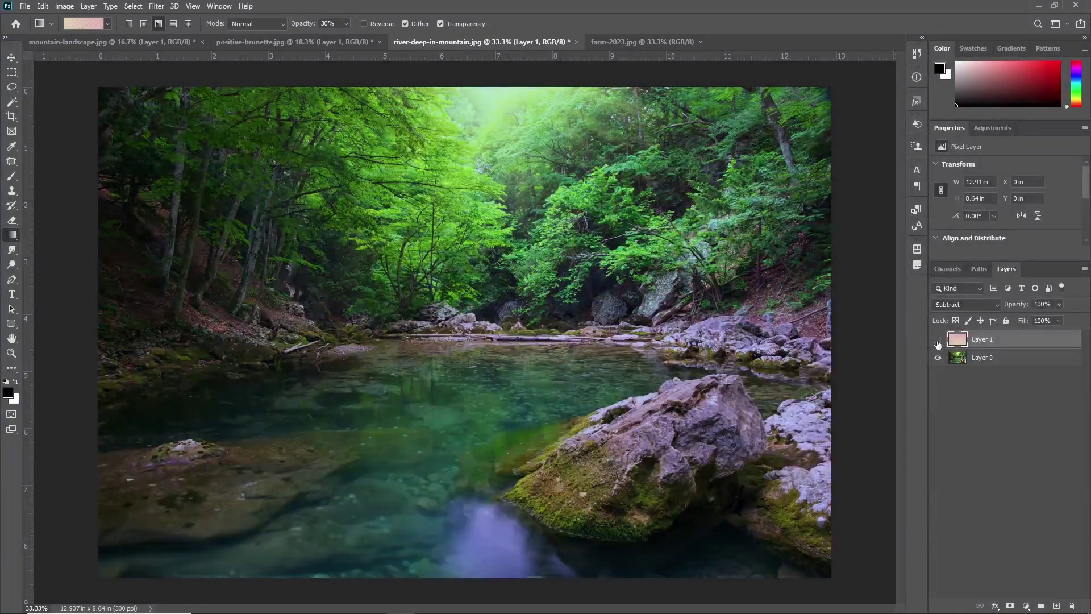
left_click(938, 341)
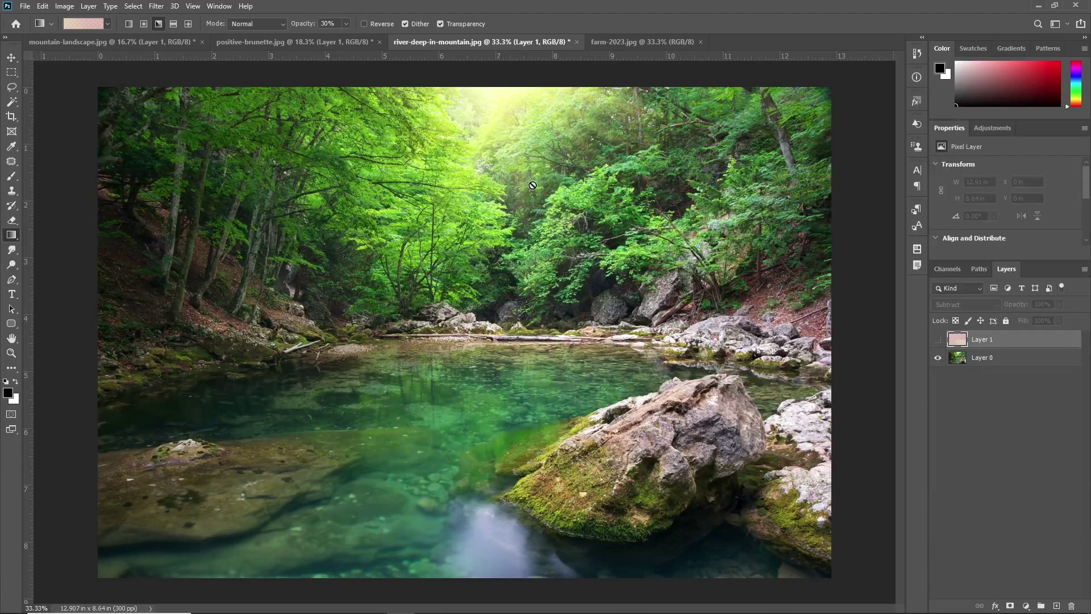
key("ctrl+Tab")
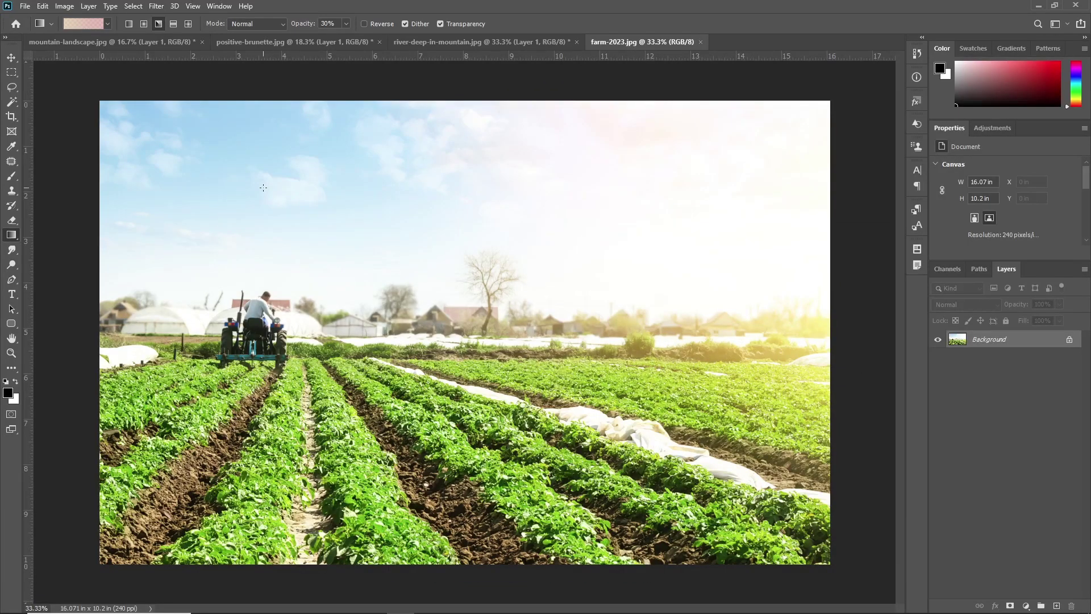
Try Reflected gradients over the farm photo, undoing each attempt.
left_click(173, 24)
left_click_drag(449, 316, 665, 437)
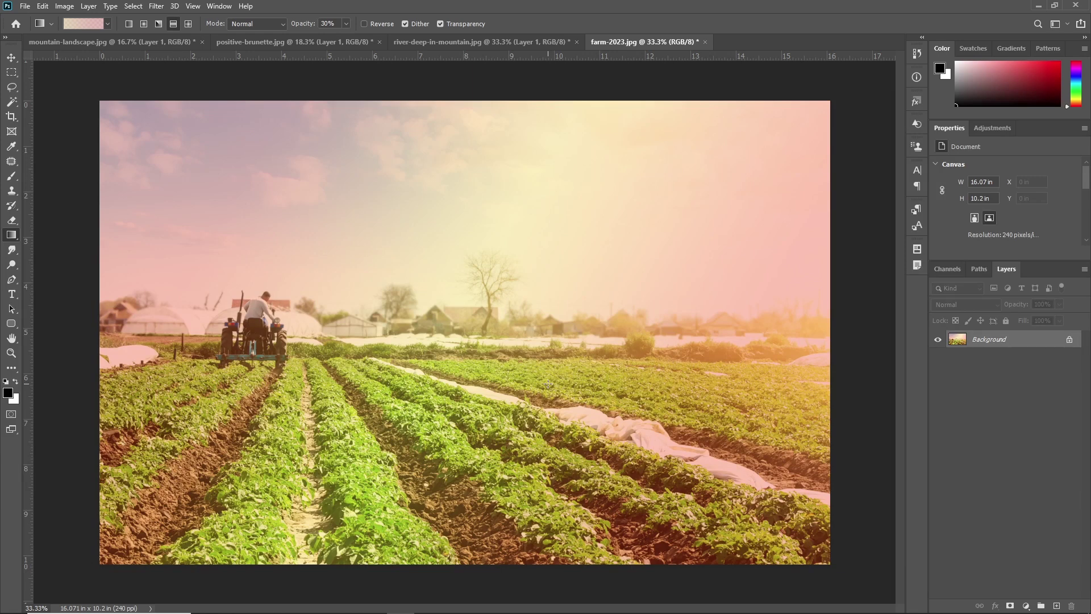
key("ctrl+z")
left_click_drag(511, 335, 704, 335)
key("ctrl+z")
key("ctrl+shift+z")
key("ctrl+z")
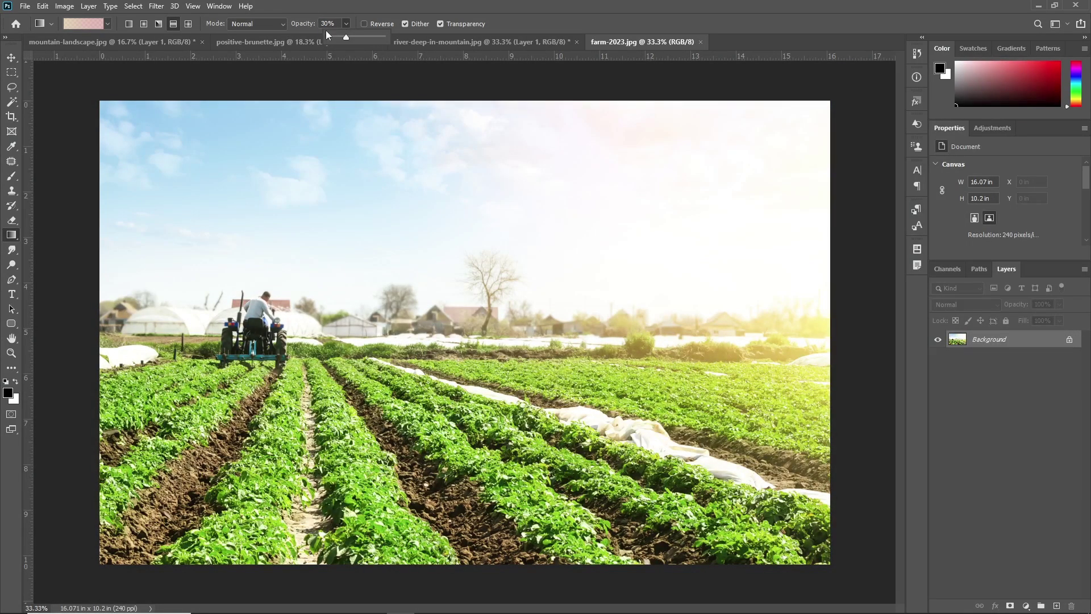
Draw a 20% opacity gradient over the farm photo, then undo it.
left_click(337, 22)
type("20")
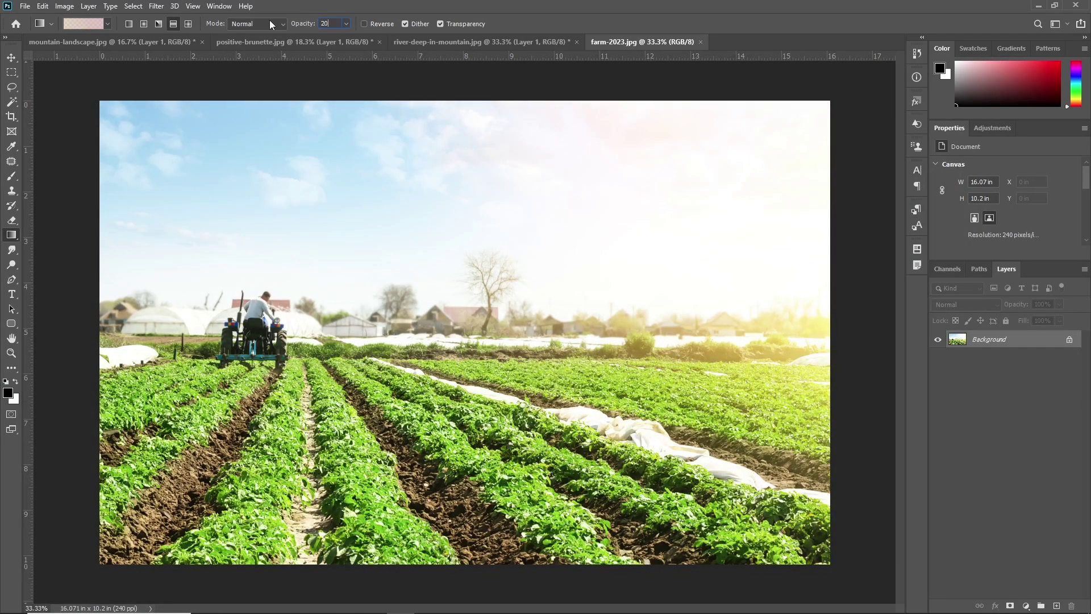
left_click_drag(382, 270, 693, 523)
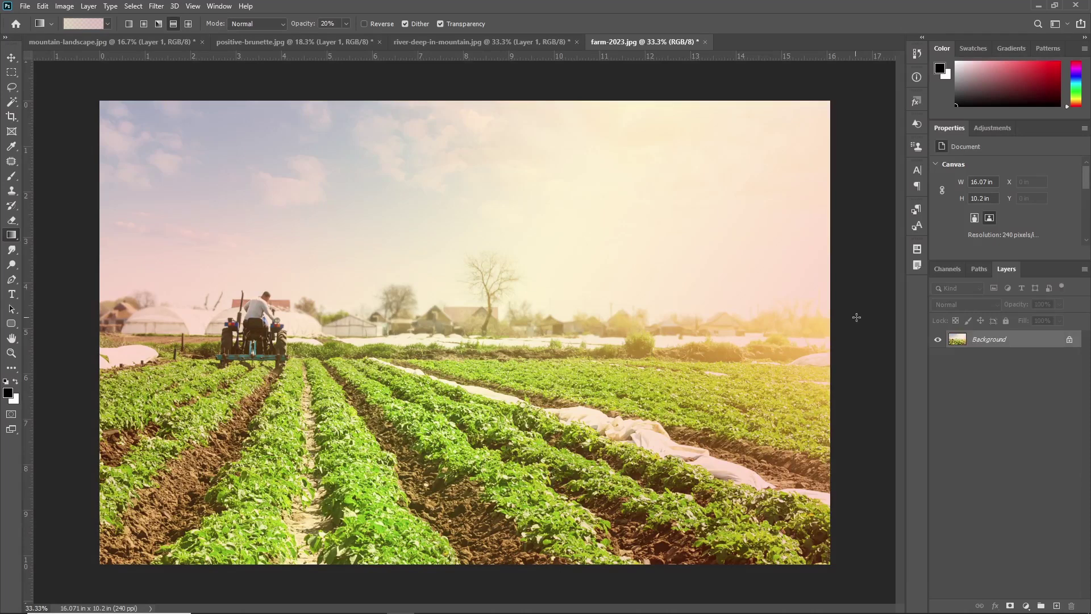
key("ctrl+z")
Unlock the Background, add Layer 1 with a pink-to-yellow gradient, and blend it as Saturation.
left_click(1069, 339)
left_click(1057, 605)
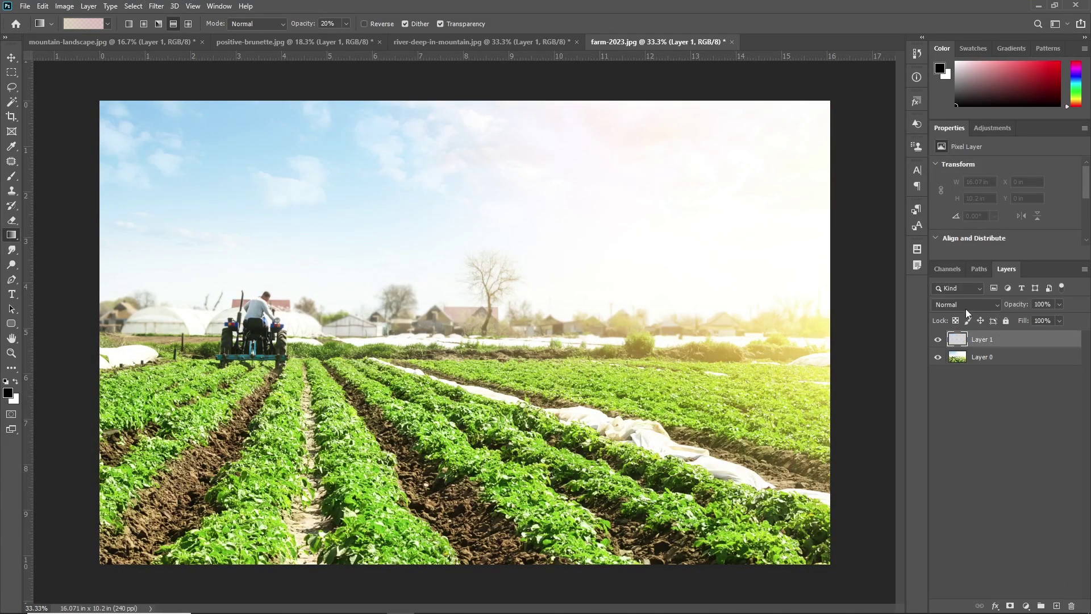
left_click_drag(485, 317, 743, 476)
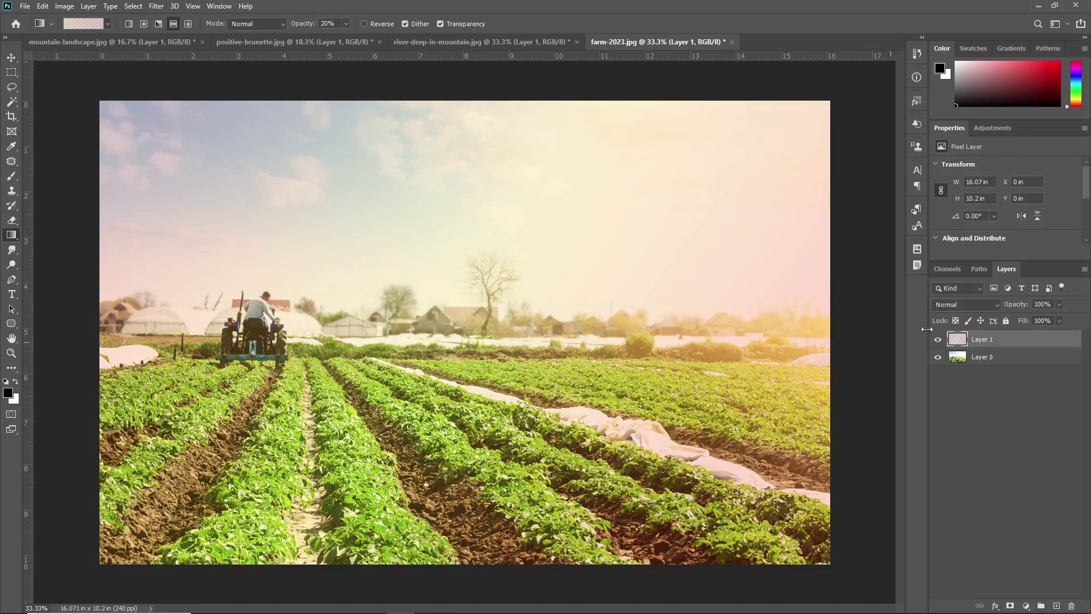
left_click(957, 305)
key("Down")
key("Down")
key("Down")
key("Down")
key("Down")
key("Down")
key("Down")
key("Down")
key("Down")
key("Down")
key("Down")
key("Down")
key("Down")
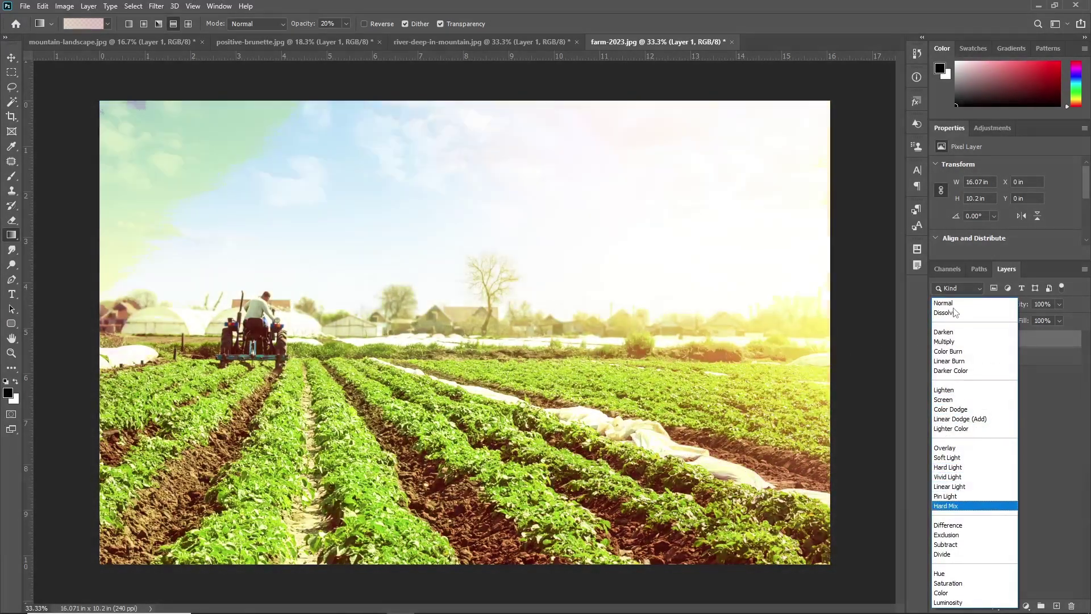
key("Down")
key("Down")
key("Down")
key("Down")
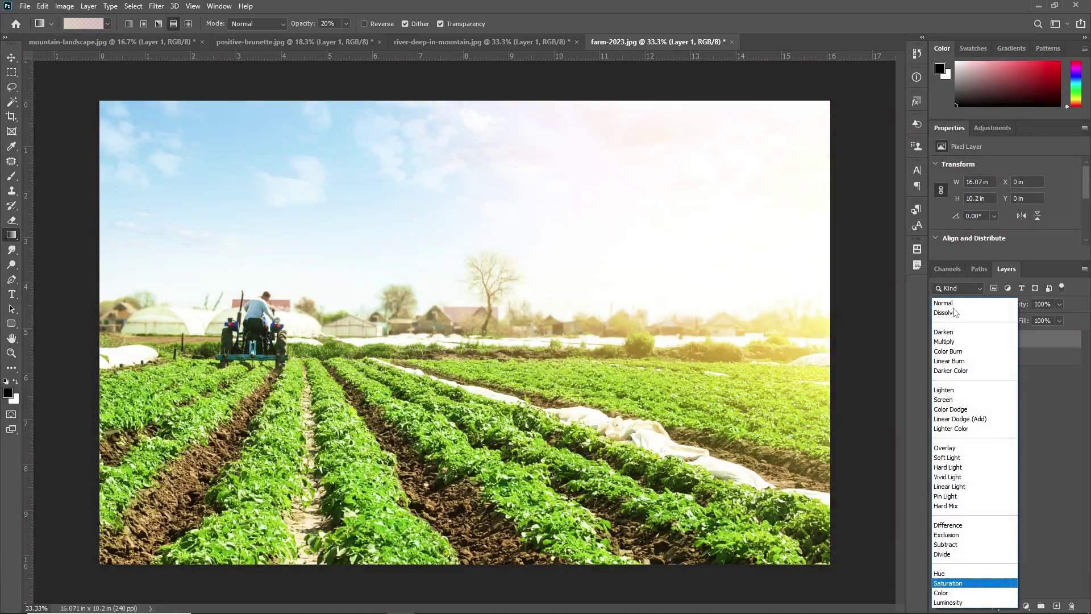
key("Return")
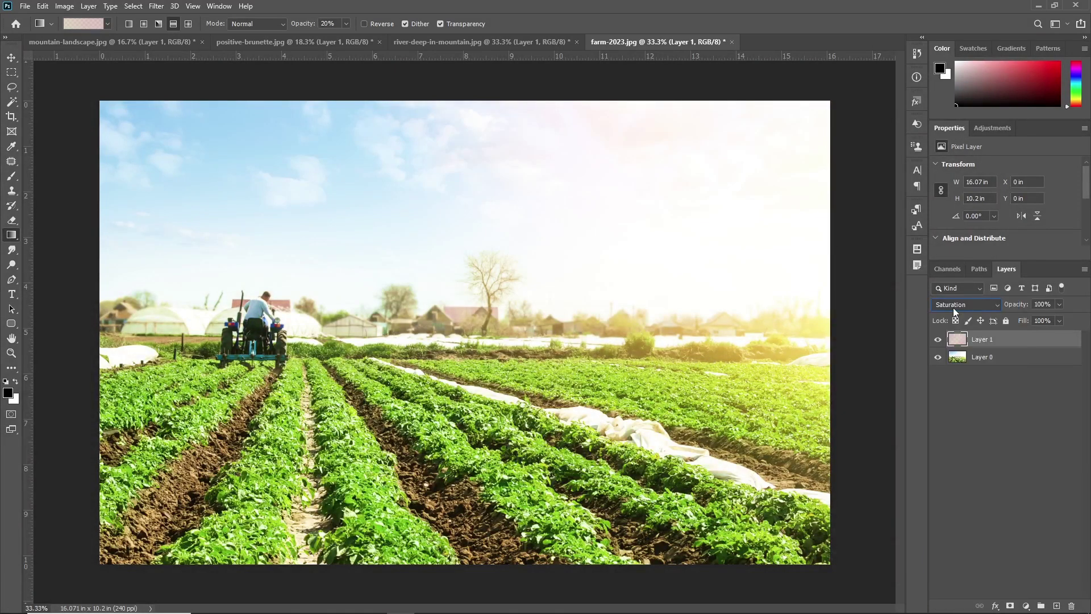
Delete Layer 1 from the farm photo and switch to mountain-landscape.jpg.
left_click(173, 24)
left_click_drag(974, 344, 1072, 606)
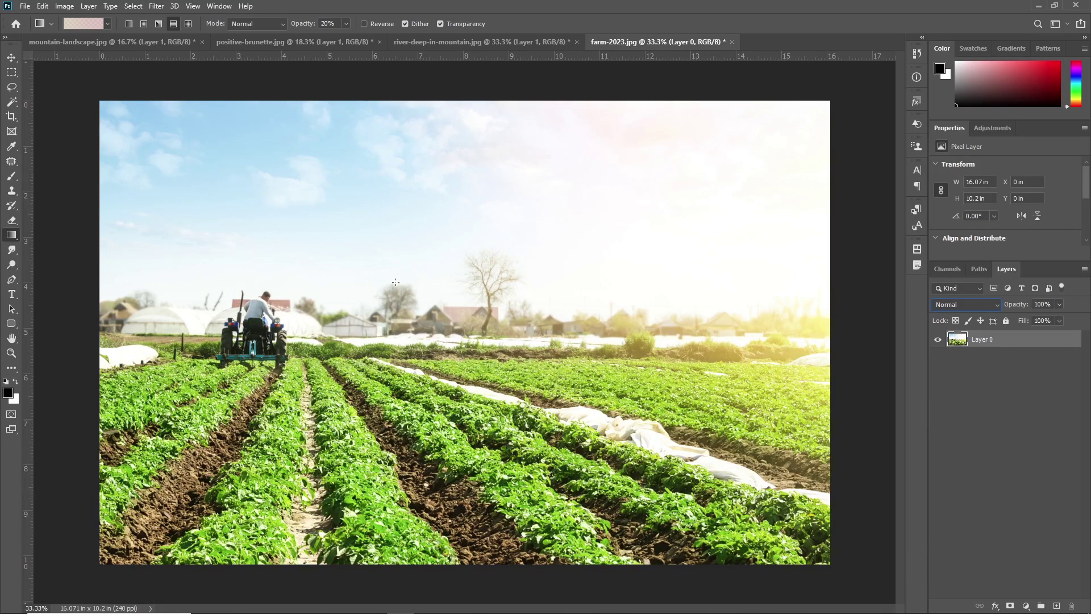
left_click(188, 23)
left_click(135, 44)
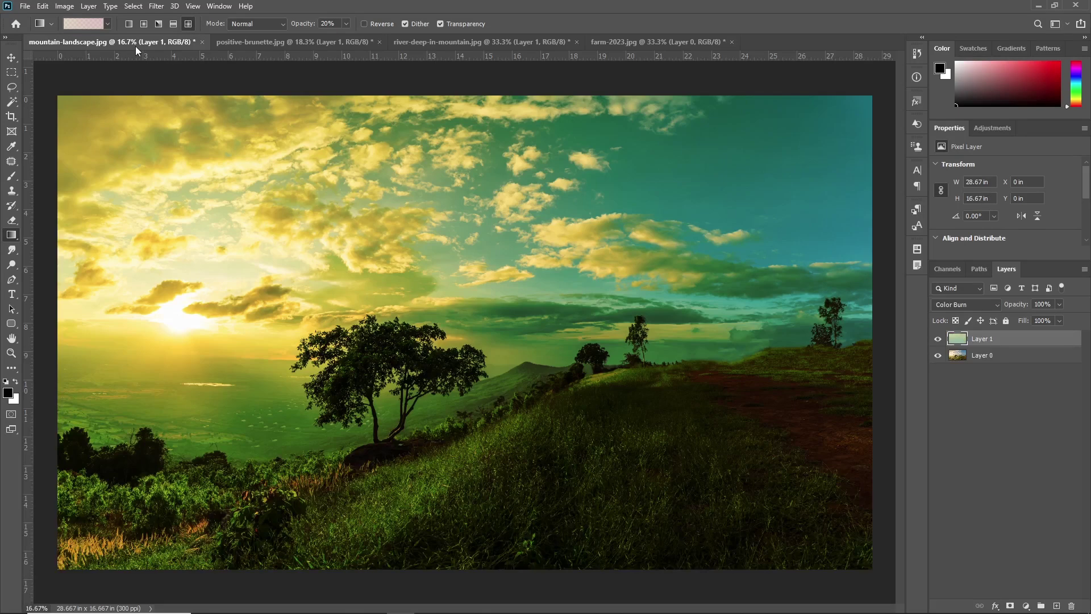
In positive-brunette.jpg, hide the Pin Light layer and add an empty Layer 2 above Layer 0.
left_click(246, 42)
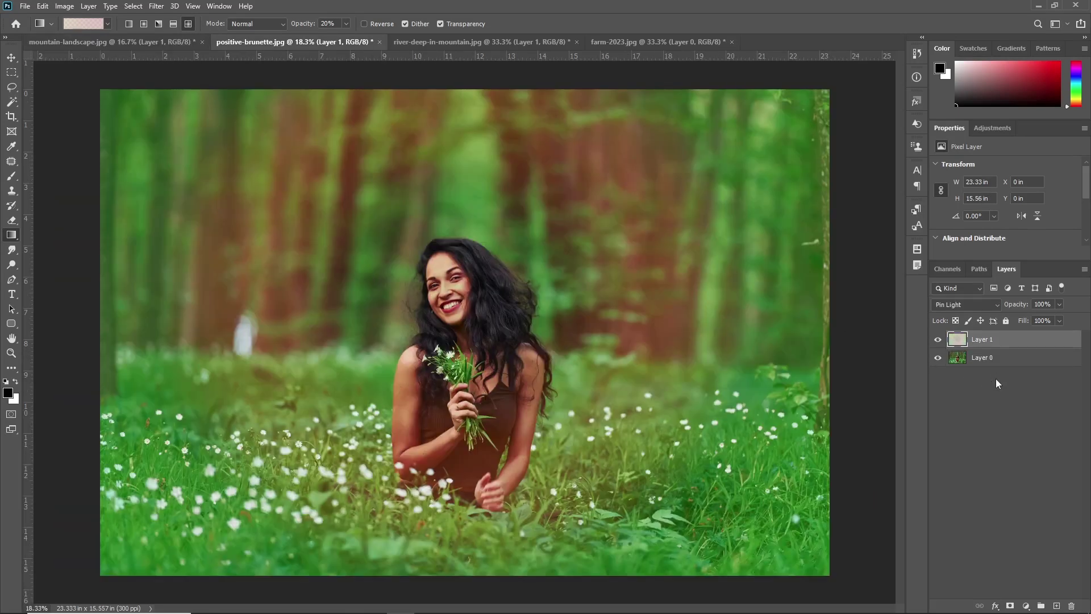
left_click(937, 341)
left_click(1017, 361)
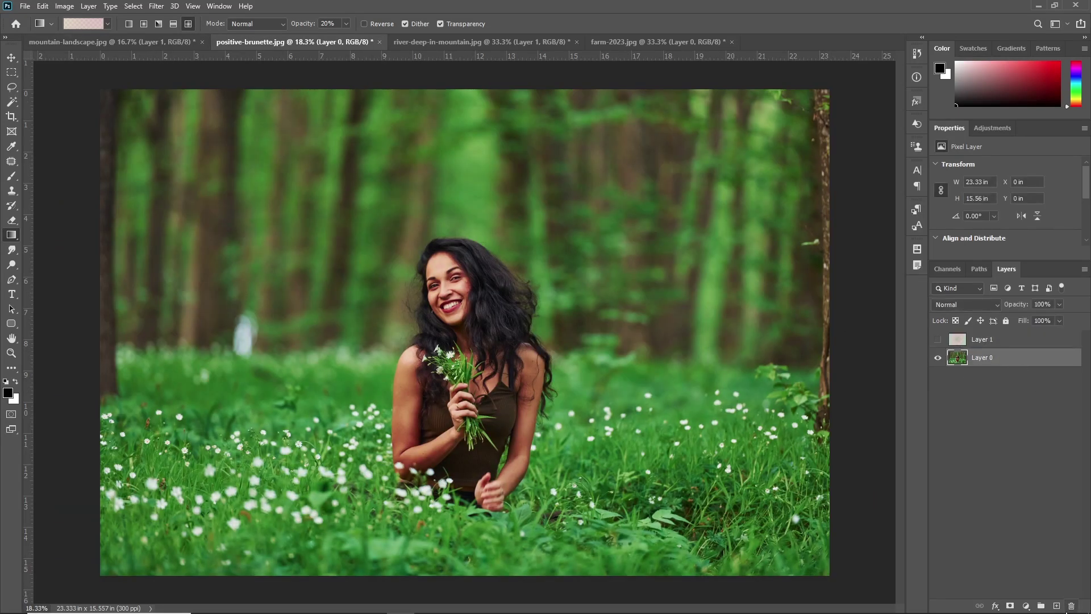
left_click(1057, 606)
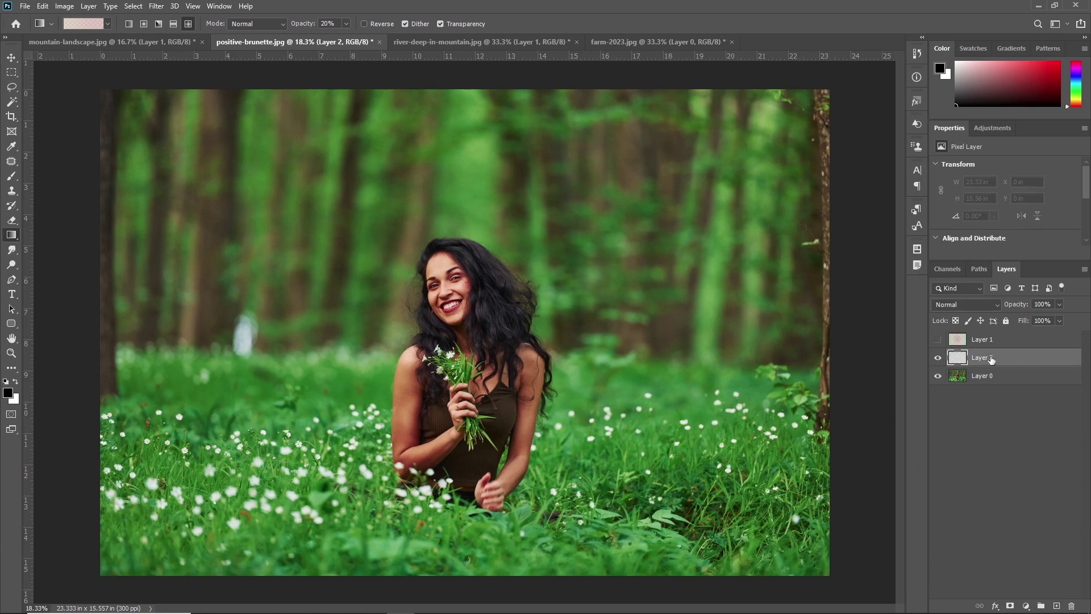
Try large and small yellow-to-red diamond gradients at 100% opacity, undoing both.
left_click(346, 24)
left_click_drag(348, 40, 403, 43)
left_click_drag(474, 314, 753, 517)
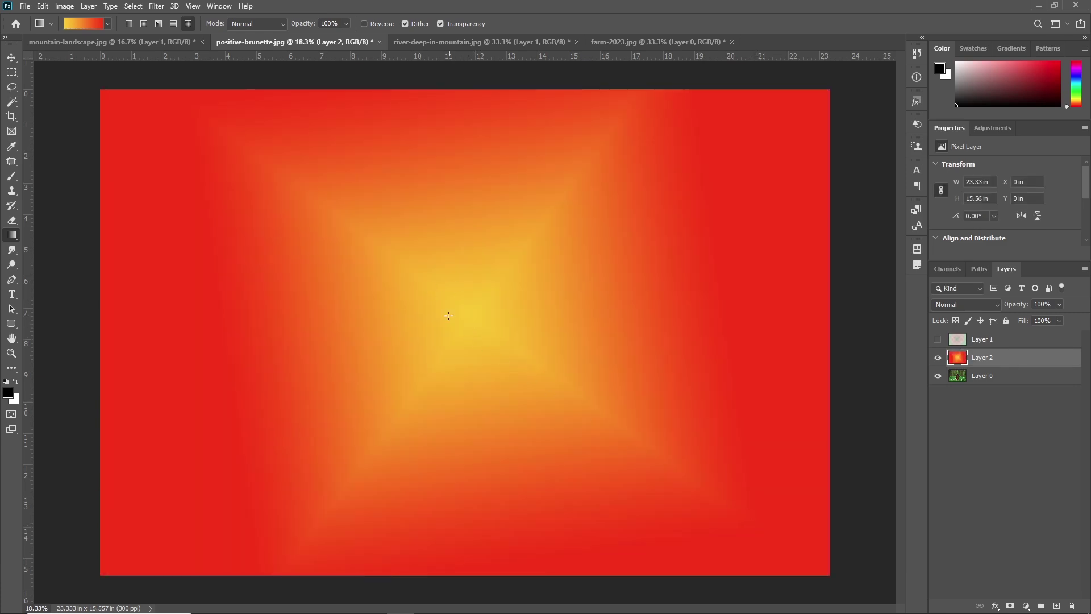
key("ctrl+z")
left_click_drag(467, 307, 529, 378)
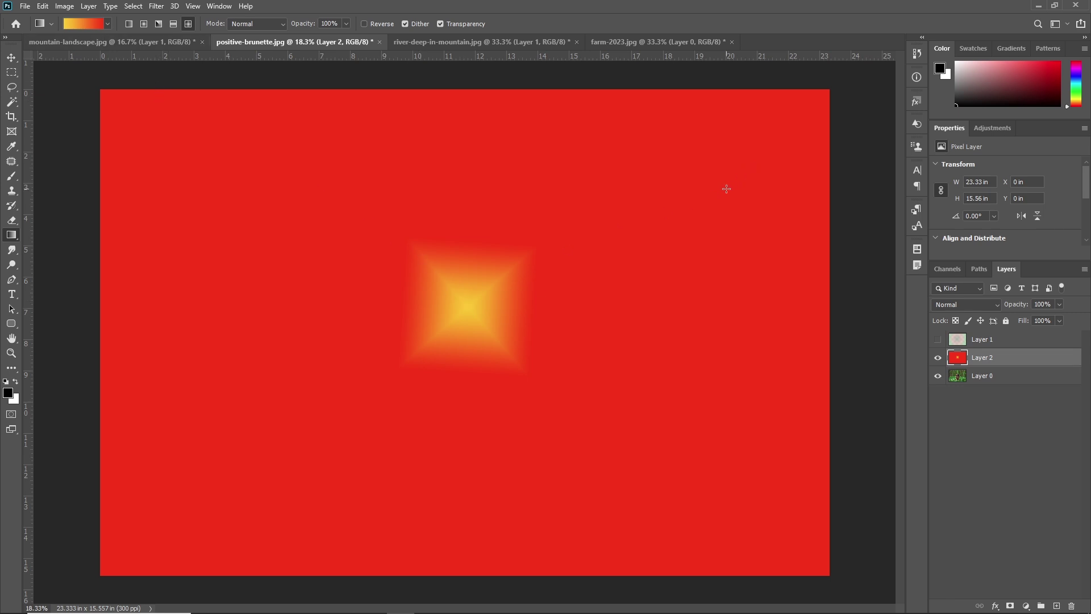
key("ctrl+z")
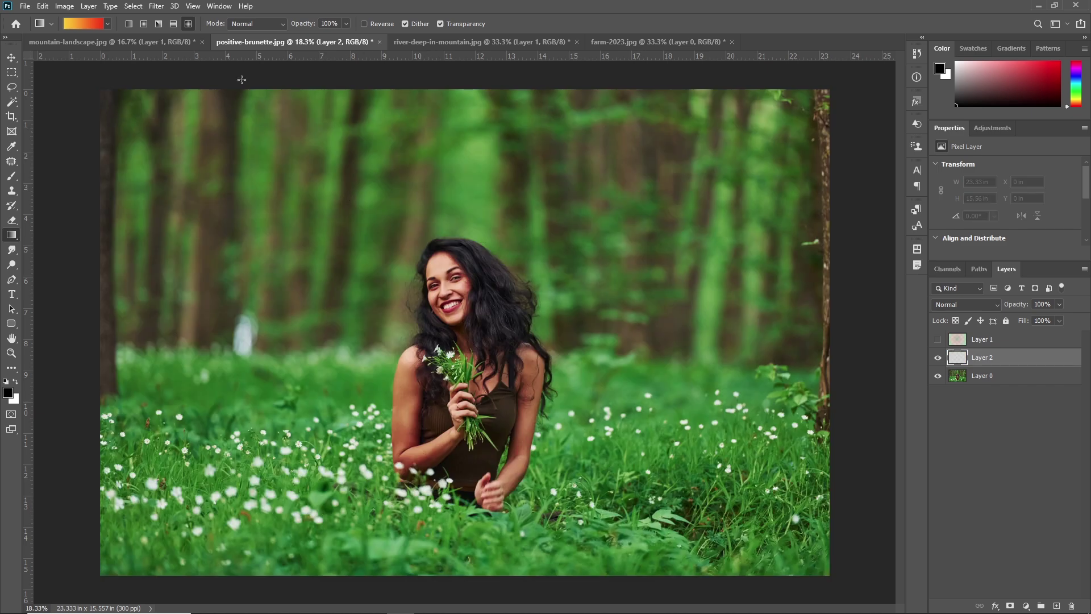
In the Gradient Editor, save new gradient presets and give one a custom name.
left_click(83, 21)
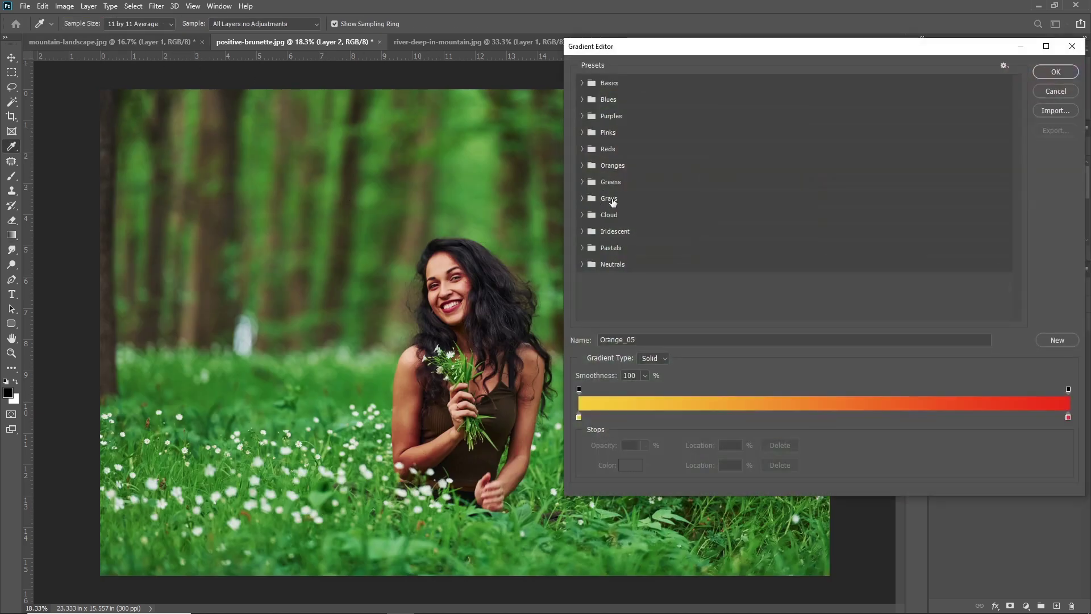
left_click(580, 418)
left_click(633, 467)
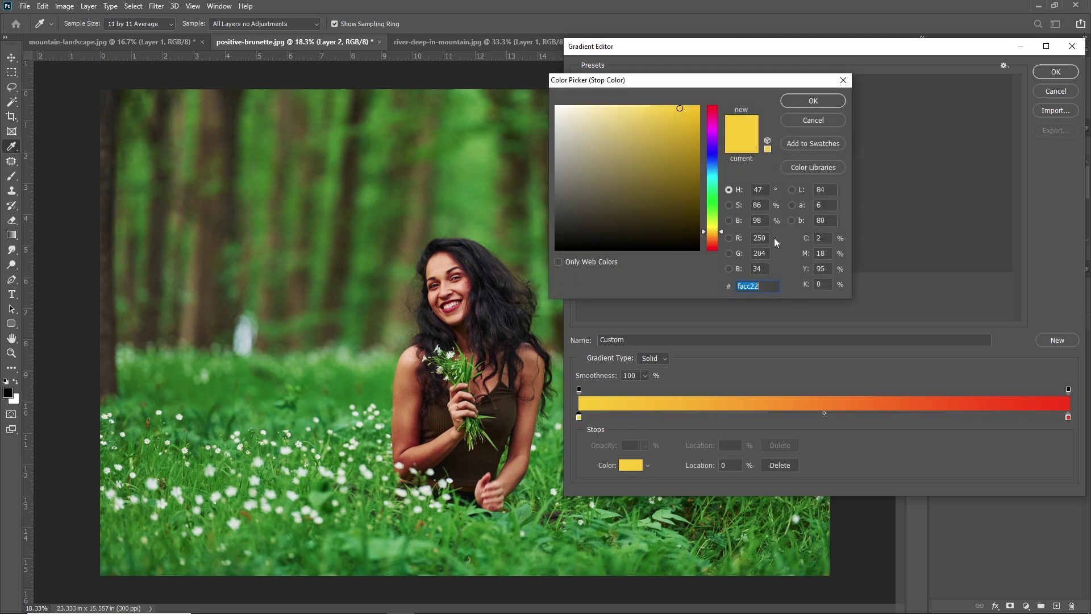
left_click(813, 121)
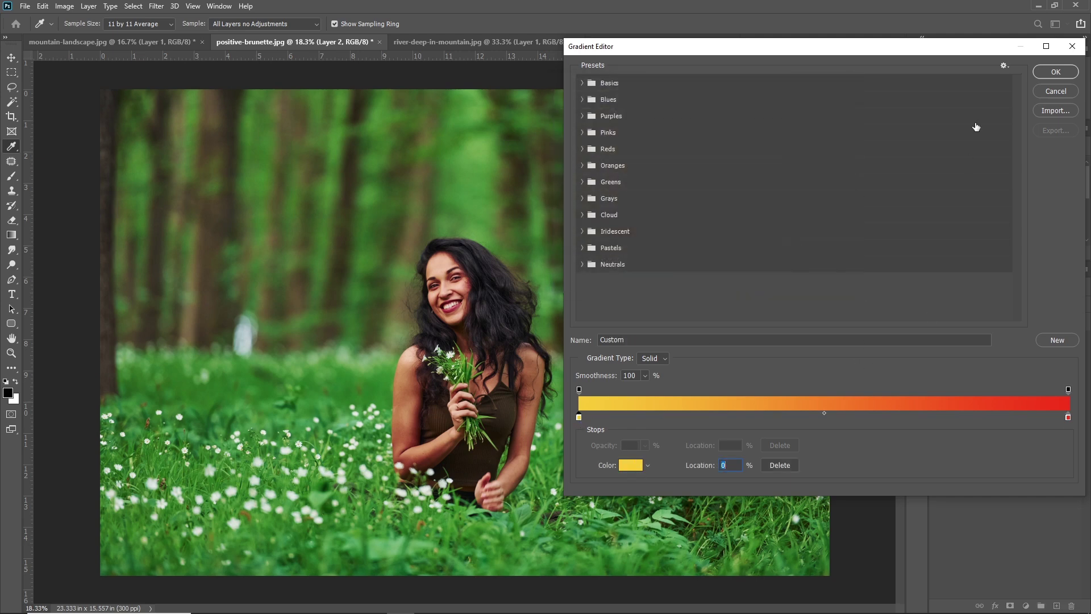
left_click(1057, 341)
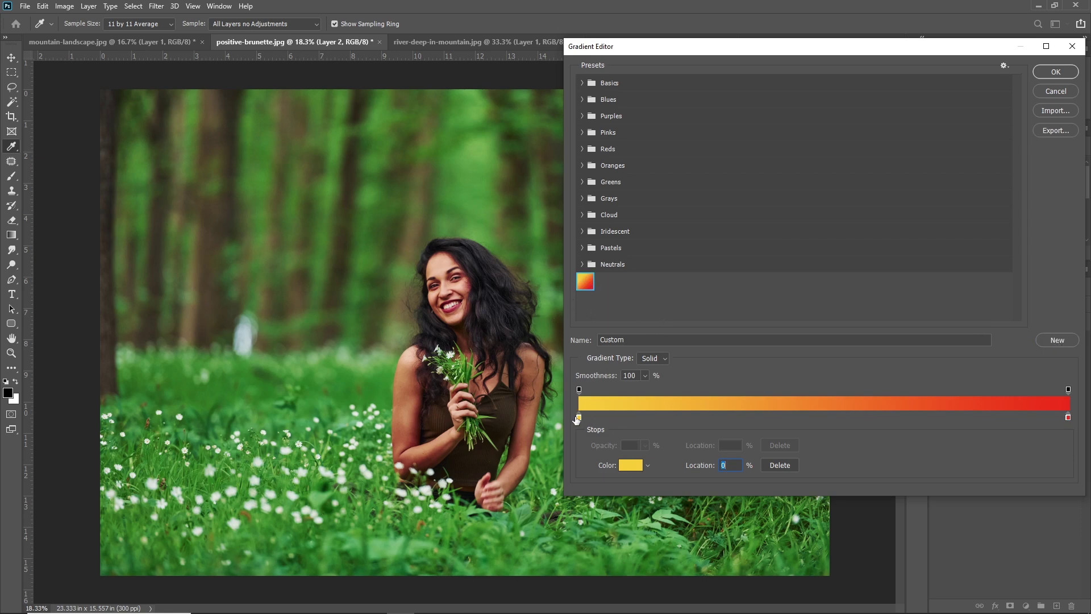
left_click(1052, 340)
key("Tab")
key("BackSpace")
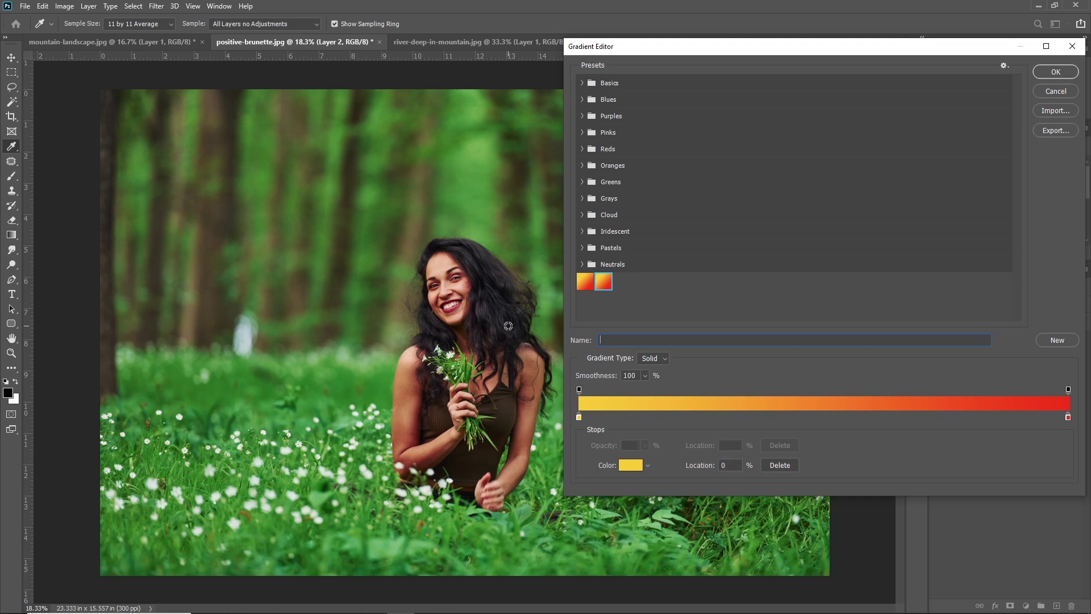
type("Rushi")
Set the left stop to the woman's skin tone and add a forest-green middle stop.
left_click(579, 417)
left_click(624, 469)
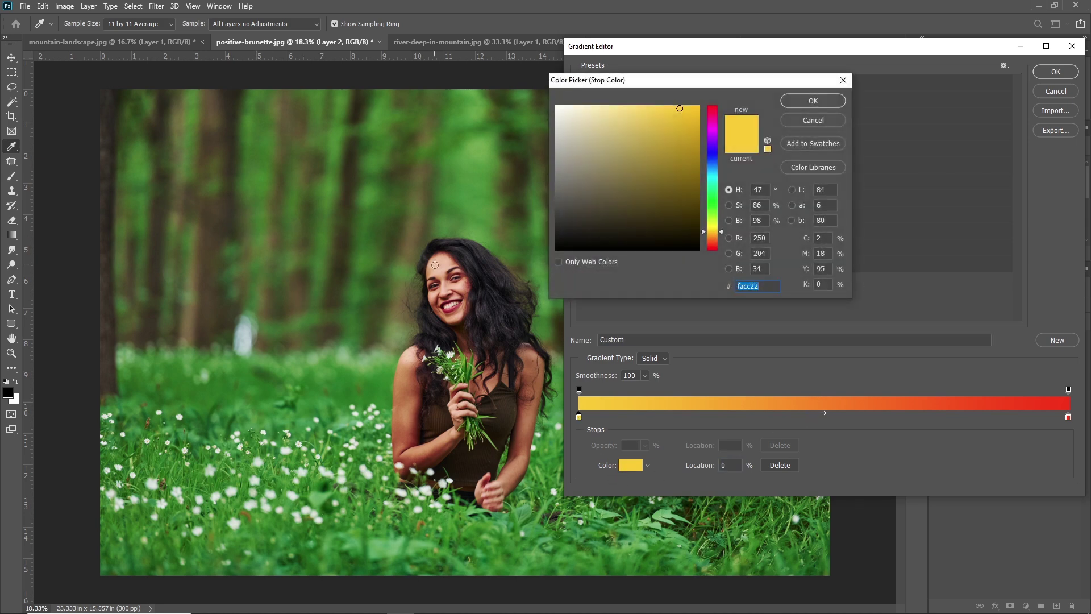
left_click(445, 285)
left_click(813, 101)
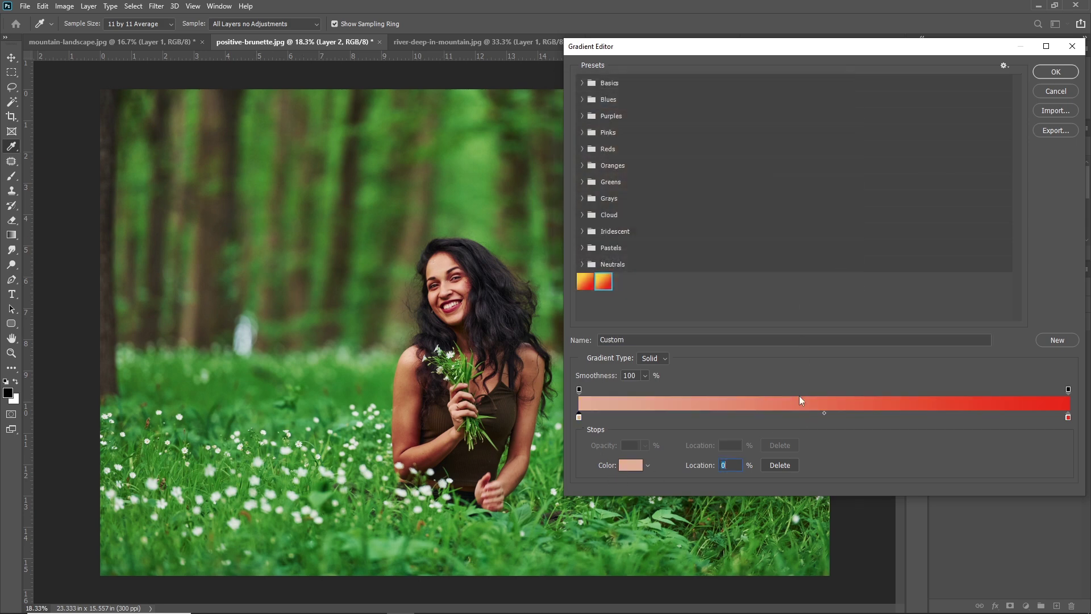
left_click(819, 418)
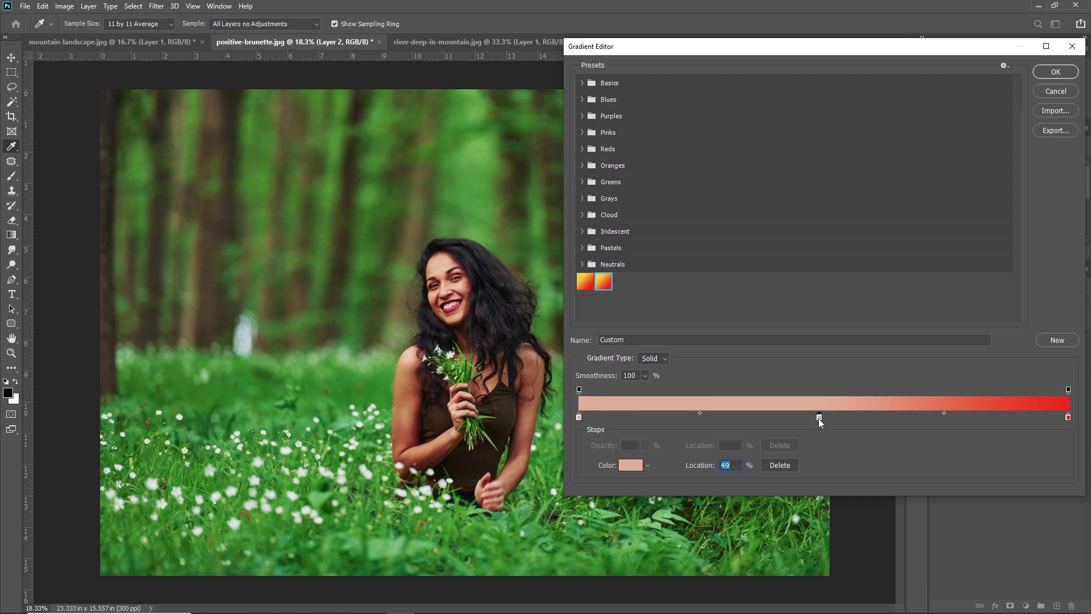
left_click(329, 236)
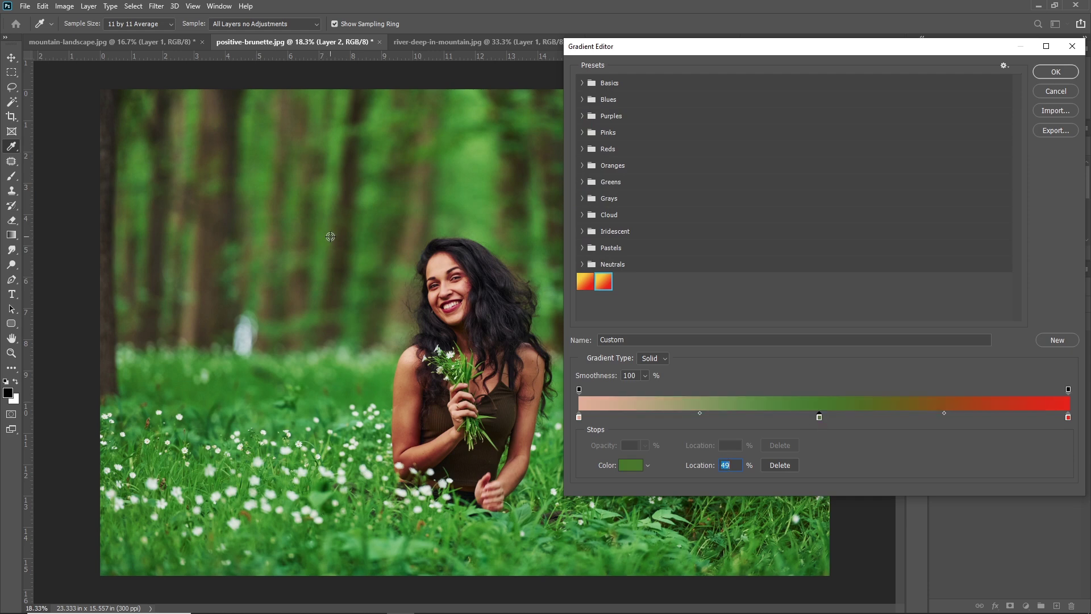
Make the right stop olive, save the skin-green-olive preset, and apply it.
left_click(1068, 419)
left_click(630, 465)
left_click(217, 134)
left_click(624, 177)
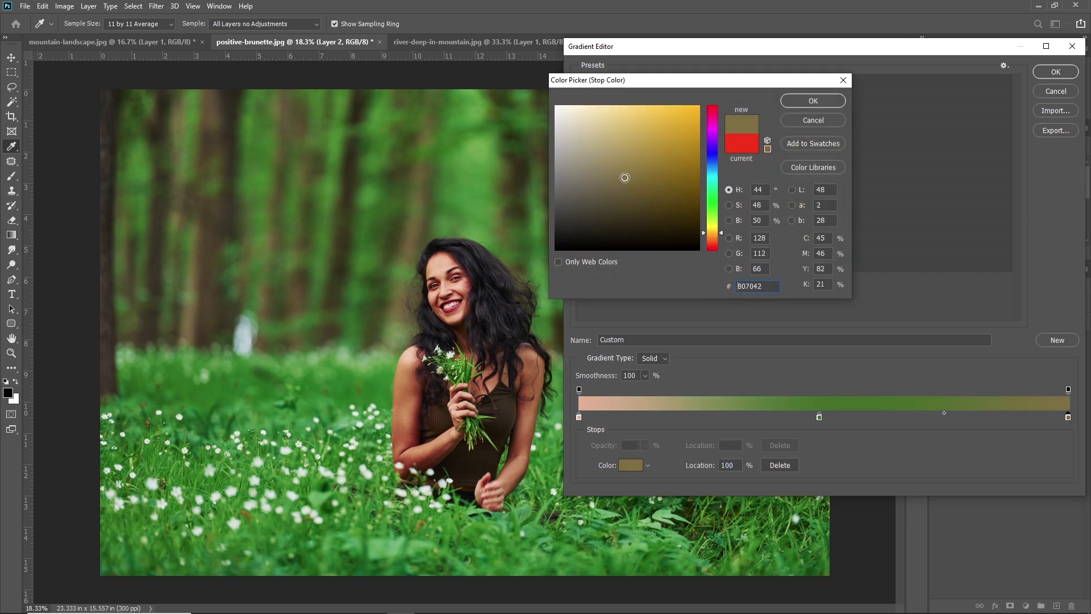
left_click(828, 105)
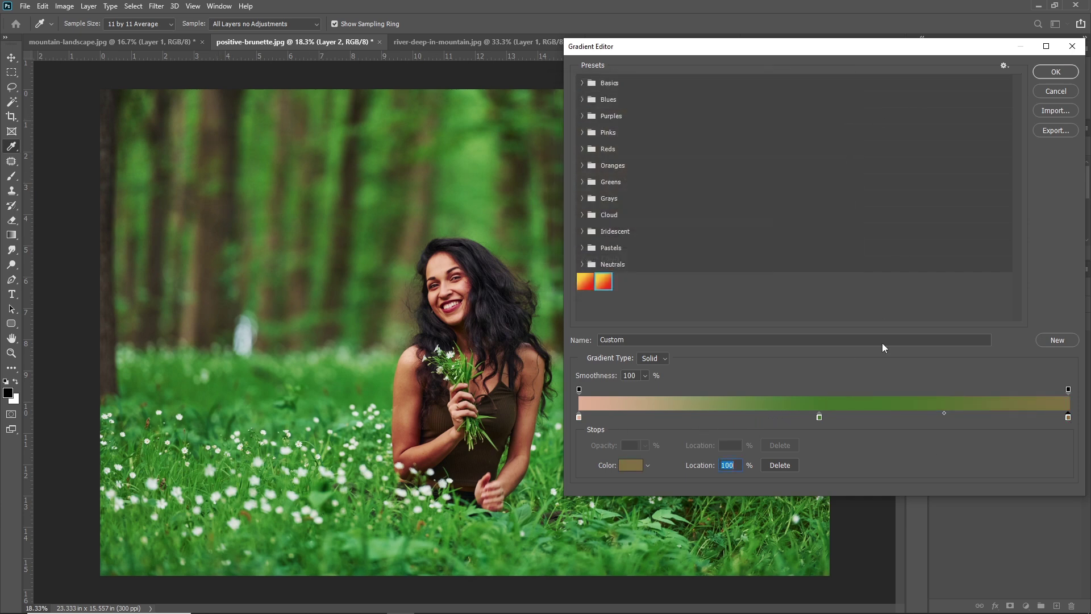
left_click(1055, 340)
left_click(589, 286)
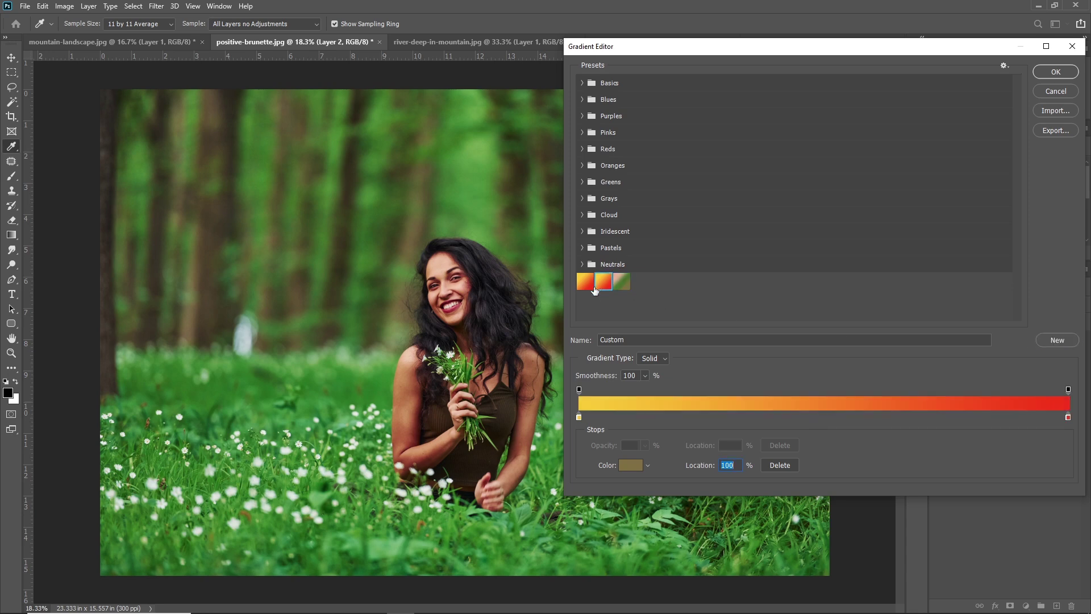
left_click(622, 282)
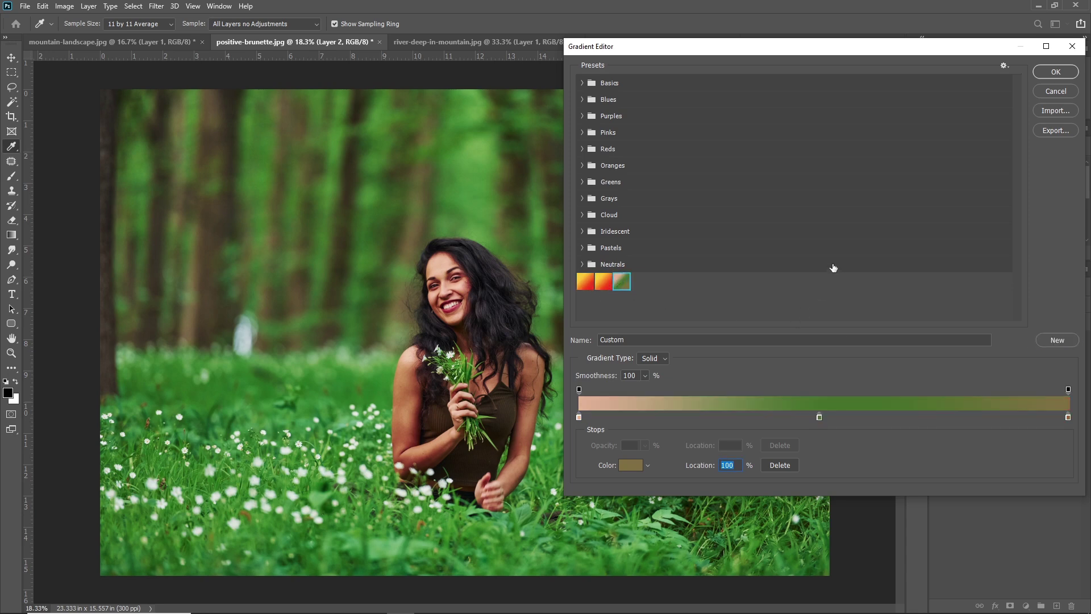
left_click(1055, 71)
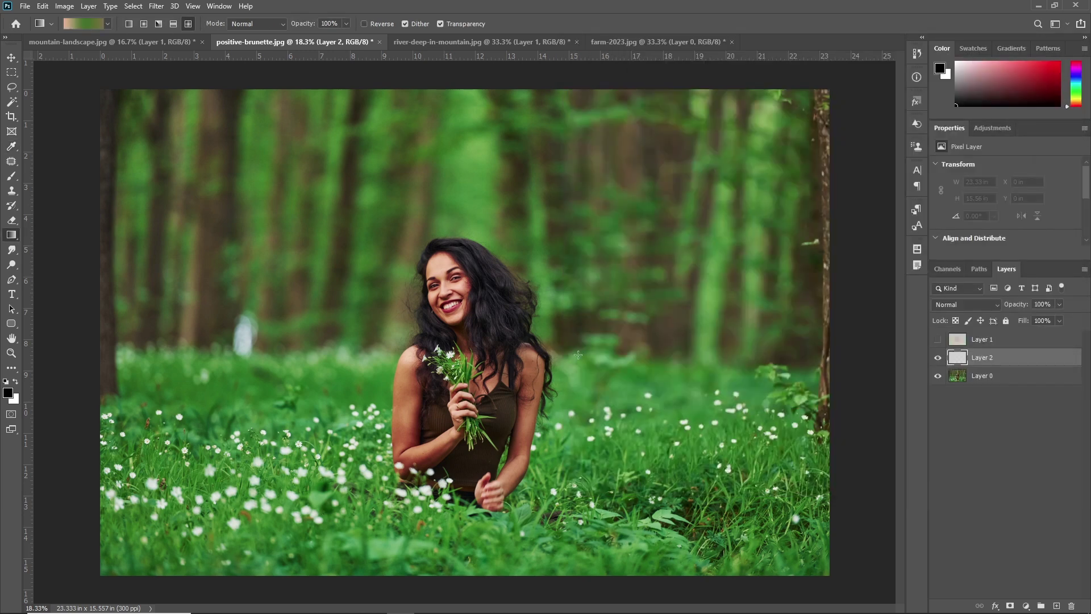
Draw the 30% gradient from the face to the lower right and blend Layer 2 as Linear Light.
left_click(346, 24)
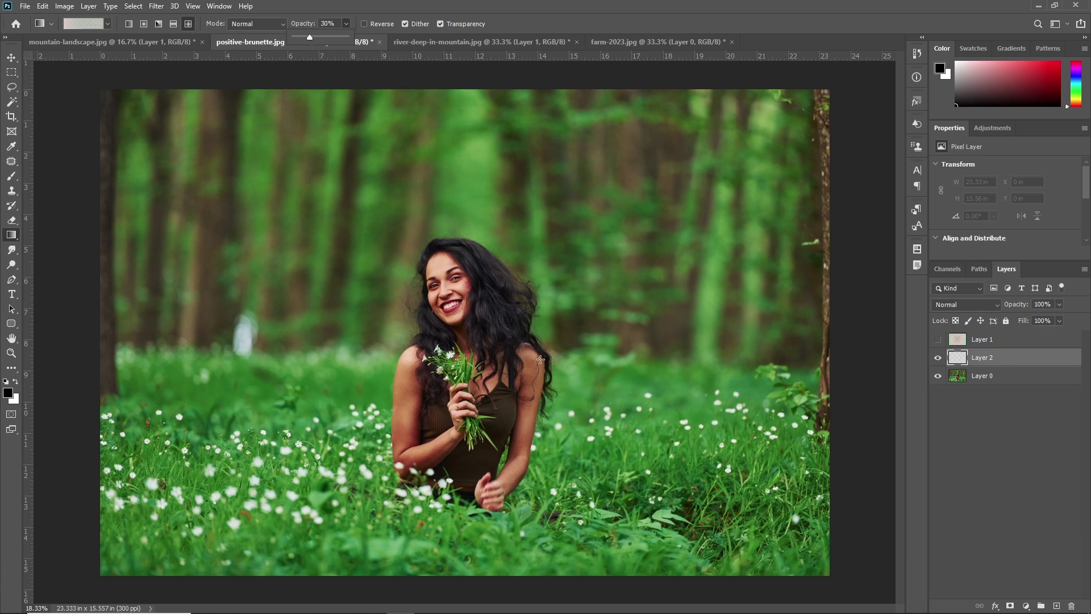
left_click_drag(448, 293, 807, 561)
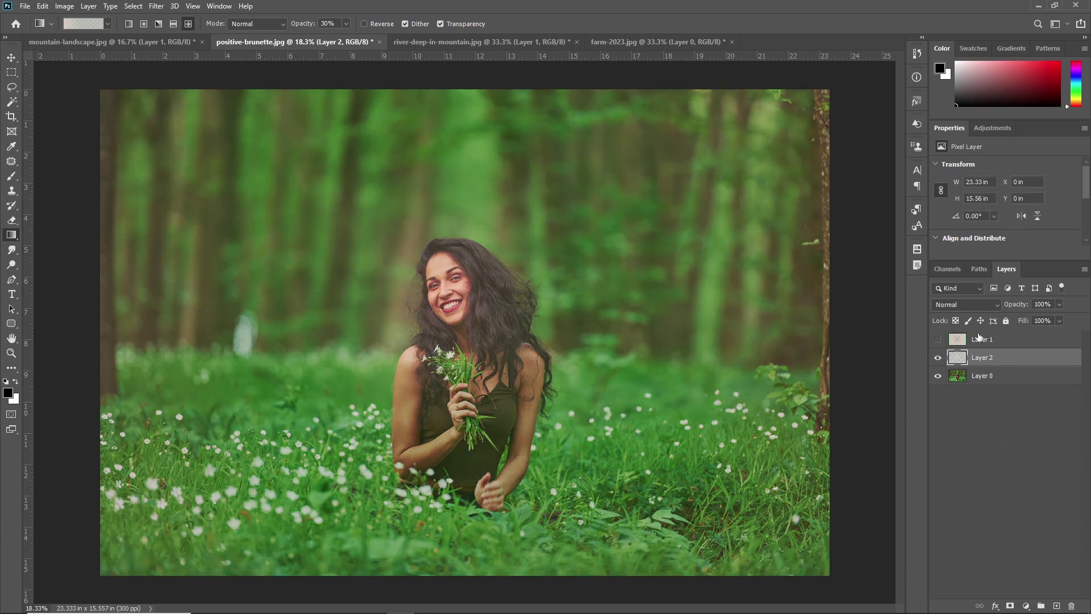
left_click(973, 306)
key("Down")
key("Down")
key("Down")
key("Down")
key("Down")
key("Down")
key("Down")
key("Down")
key("Down")
key("Down")
key("Down")
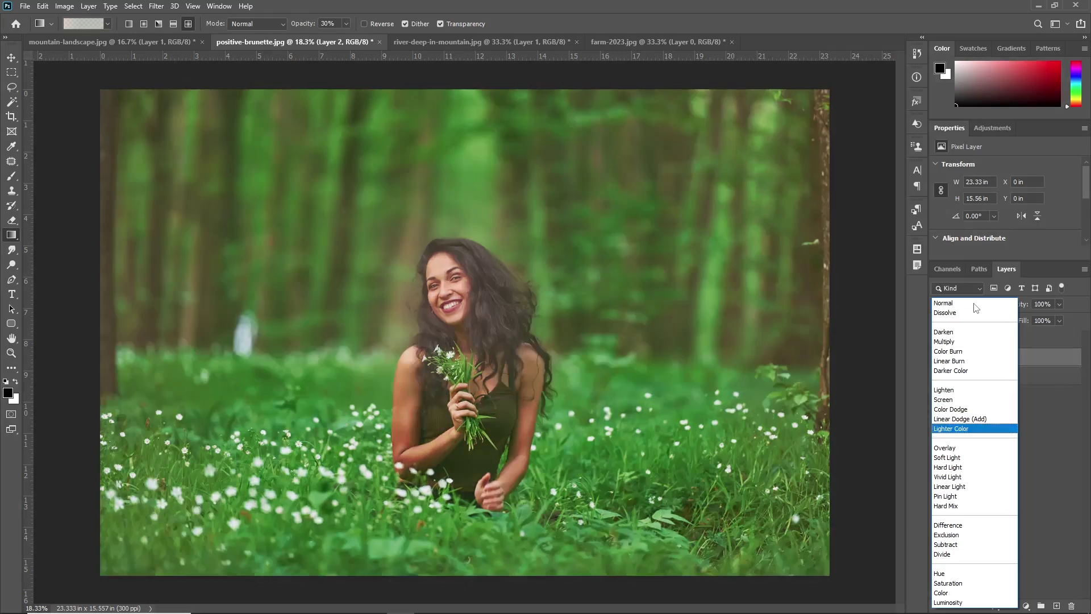
key("Down")
key("Down")
key("Down")
key("Down")
key("Down")
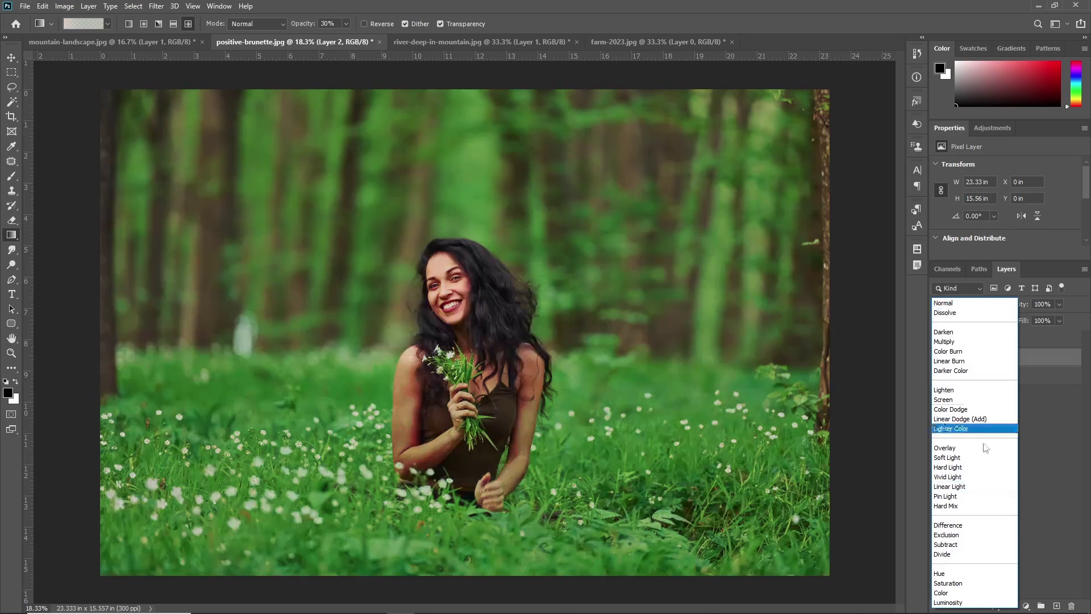
left_click(992, 487)
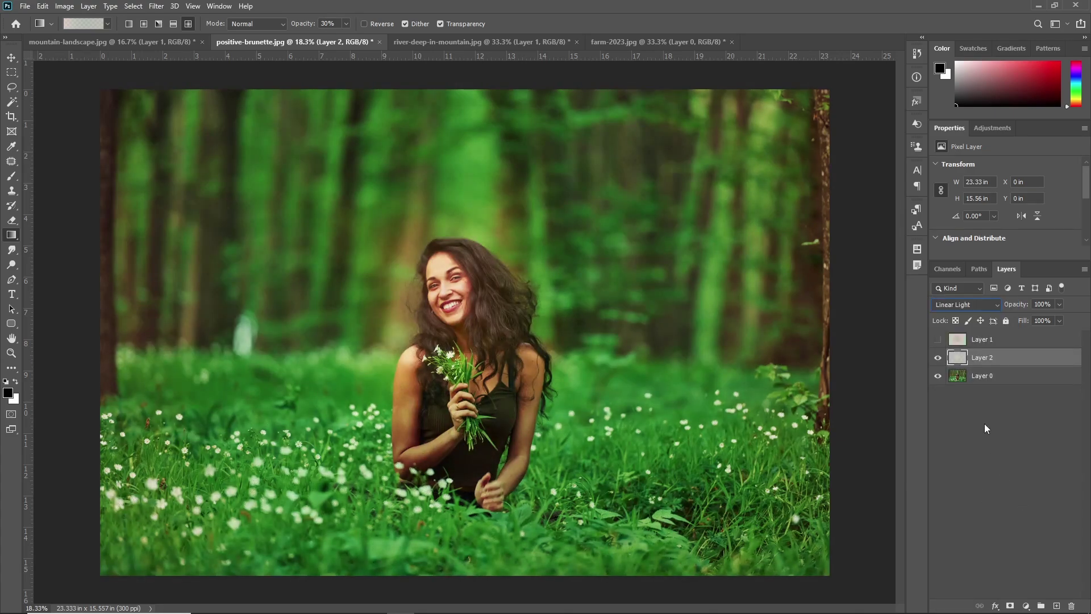
Toggle Layer 2's visibility repeatedly to compare the tint with the original, ending visible.
left_click(939, 359)
left_click(938, 360)
left_click(938, 359)
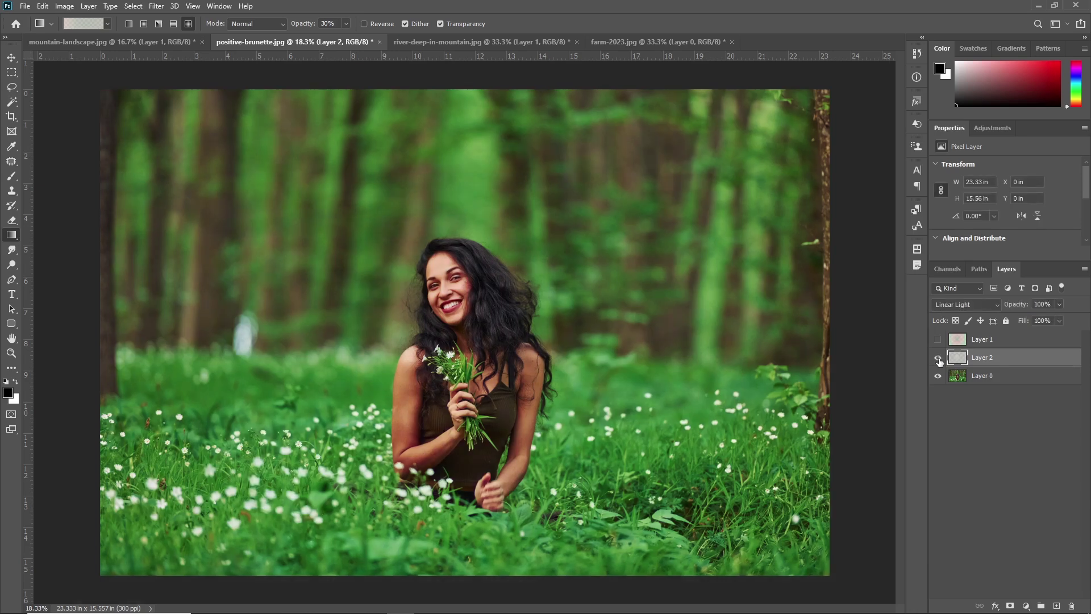
left_click(938, 360)
left_click(939, 359)
left_click(939, 359)
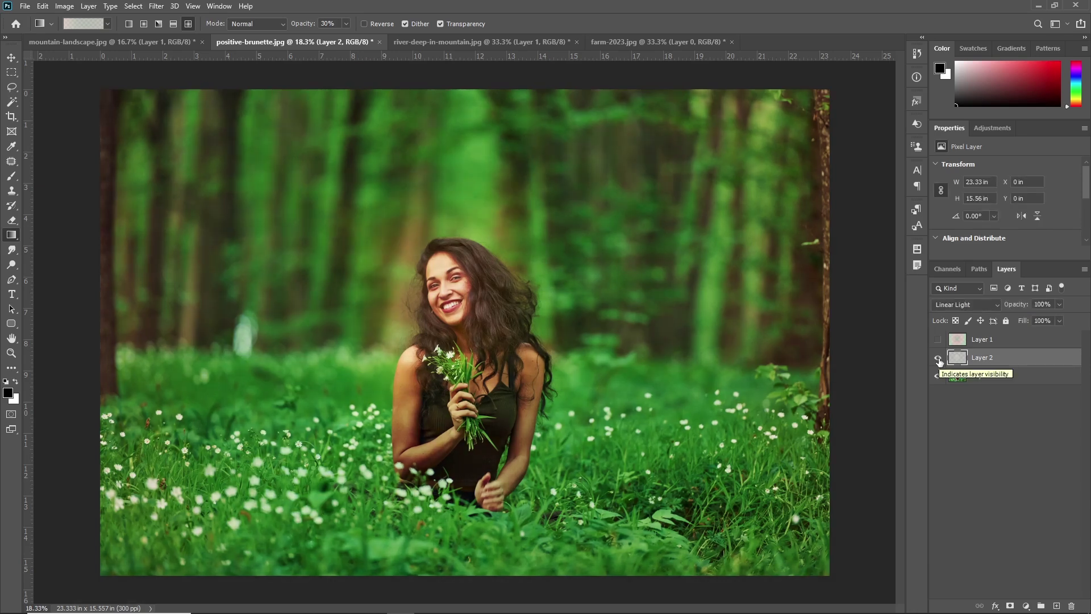
left_click(939, 359)
left_click(938, 359)
Pick the black-to-white basic gradient preset and adjust the gradient's opacity.
left_click(84, 27)
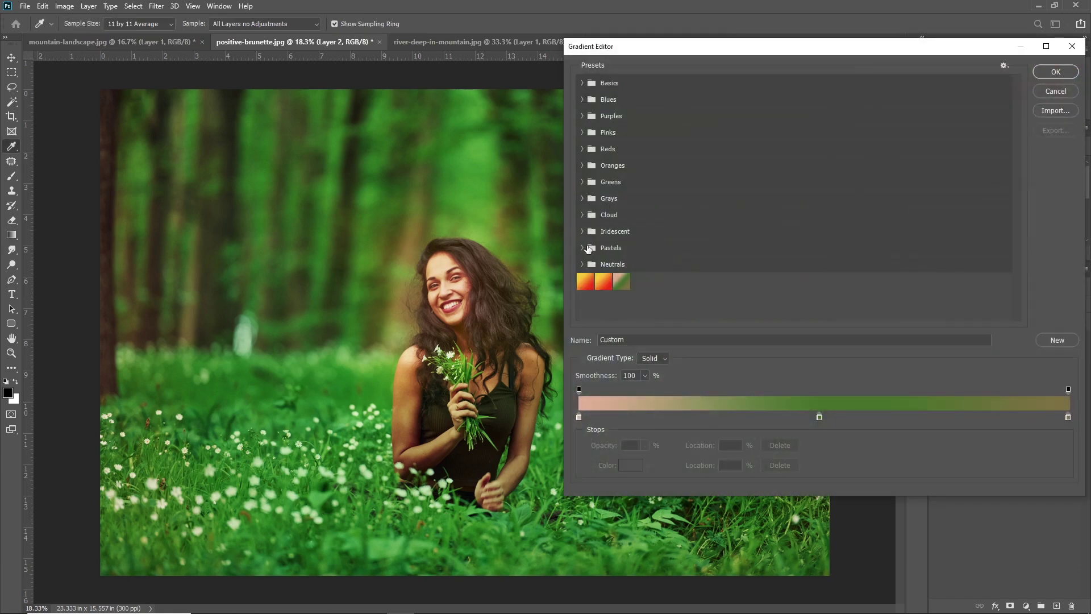
left_click(581, 85)
left_click(592, 98)
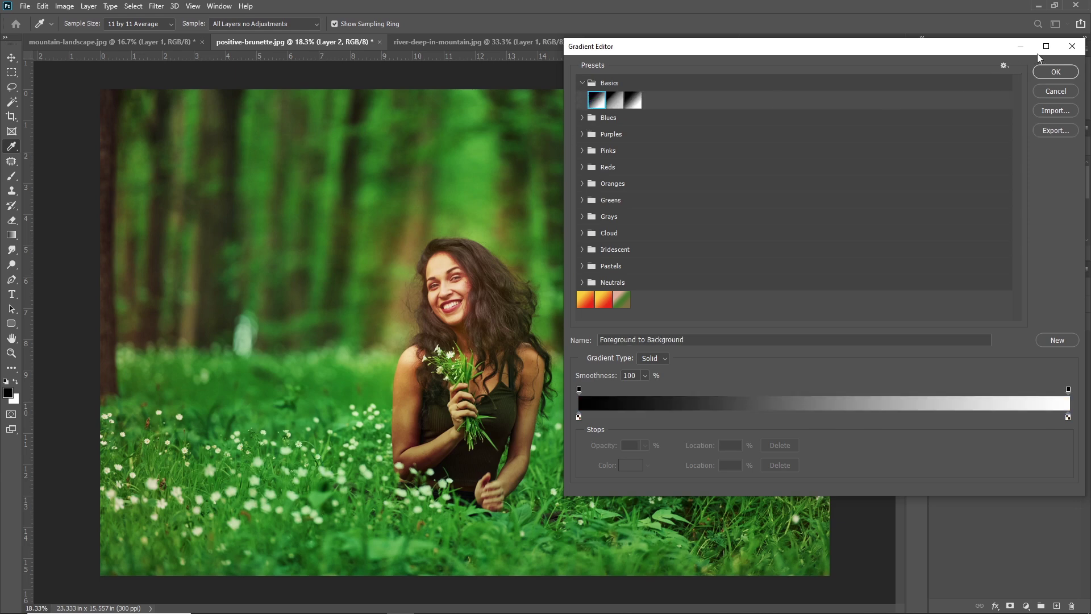
left_click(1055, 71)
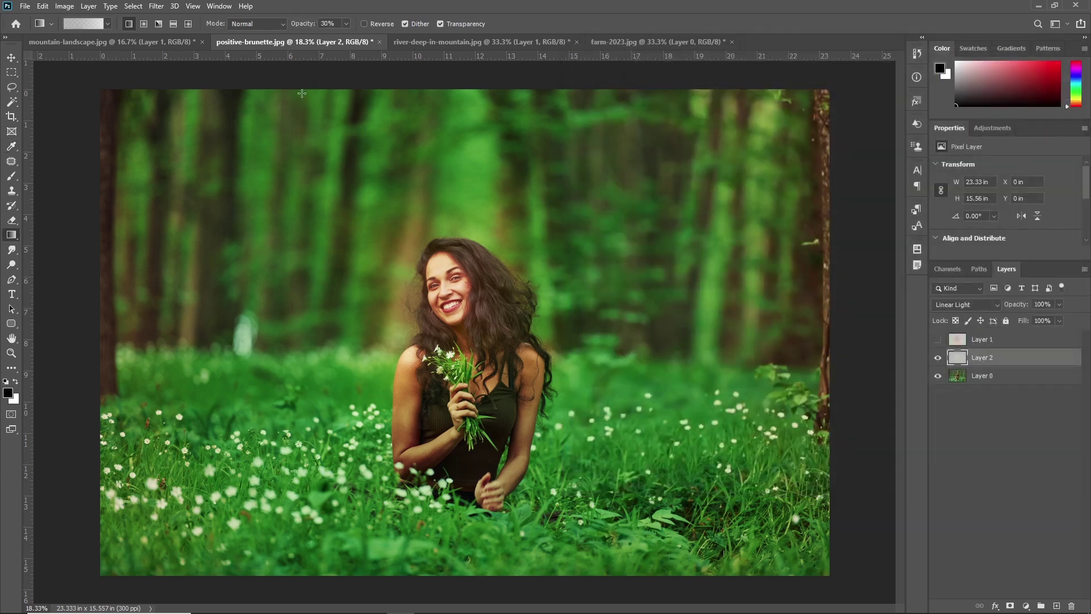
left_click(345, 23)
left_click_drag(346, 37, 382, 38)
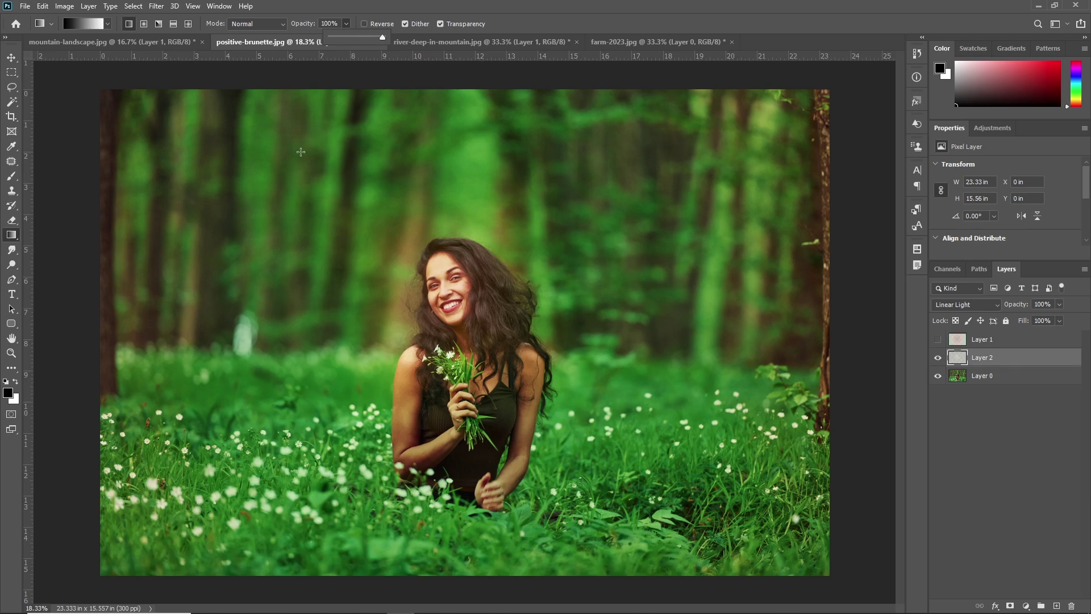
Drag a black-to-white gradient across Layer 2, undo it, retry it reversed, and undo again.
left_click_drag(204, 315, 728, 340)
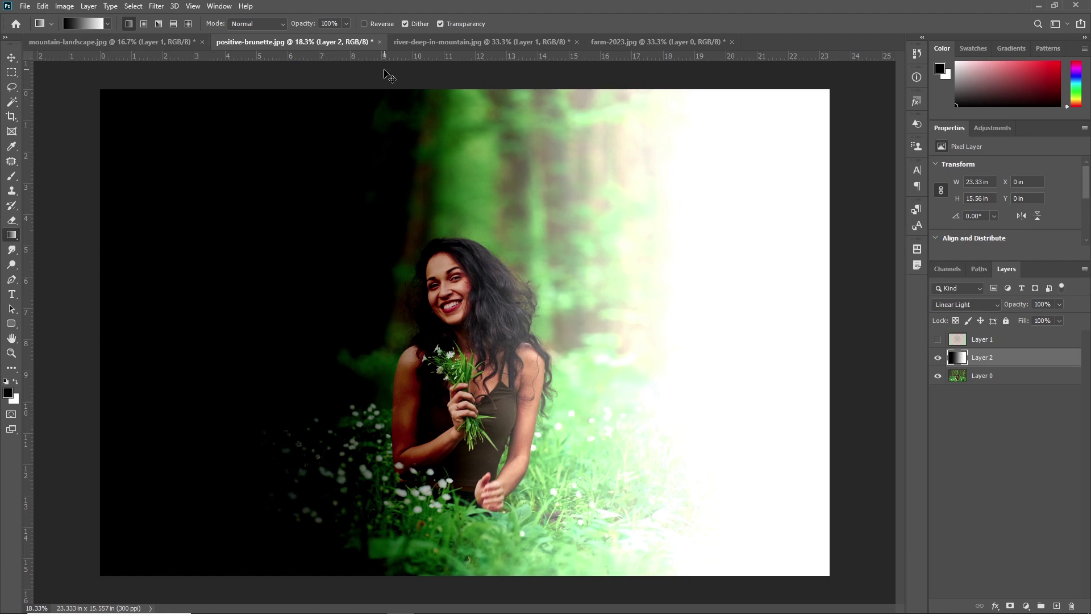
key("ctrl+z")
left_click(365, 23)
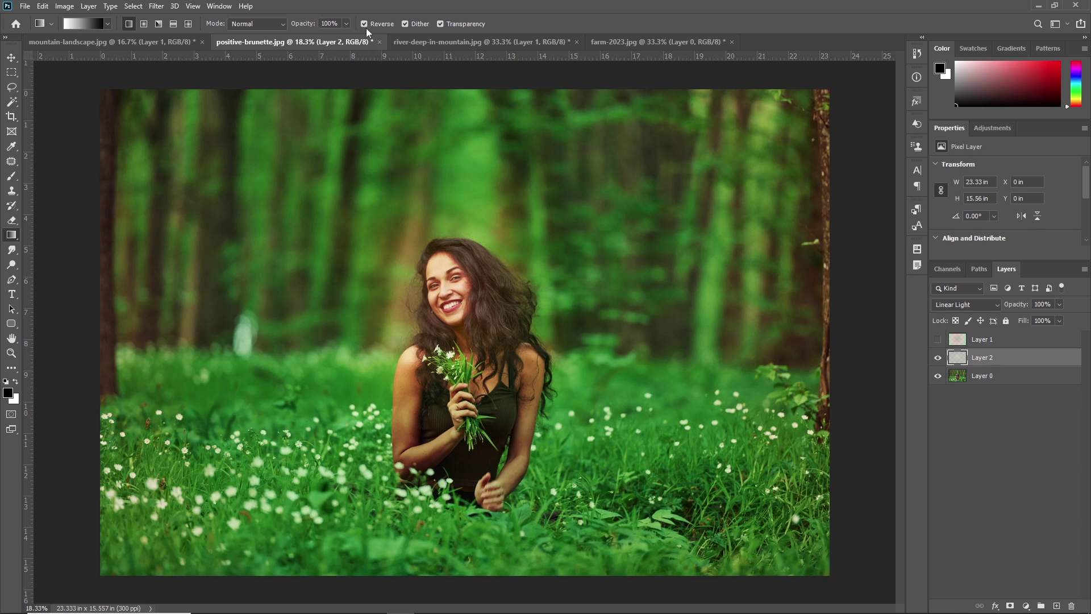
left_click_drag(203, 336, 654, 346)
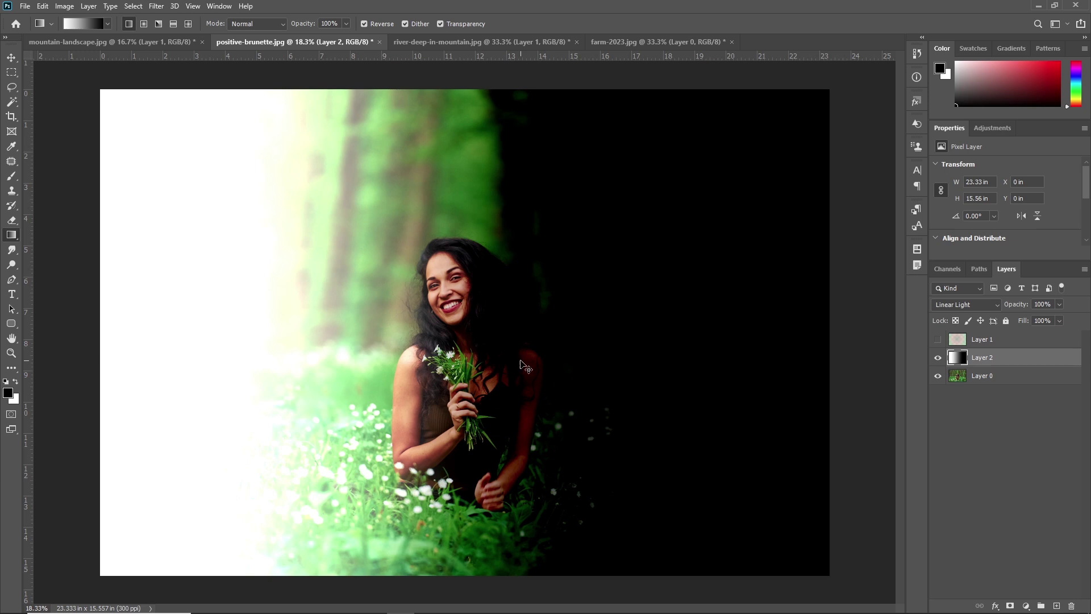
key("ctrl+z")
Toggle the Reverse option repeatedly, leaving the gradient un-reversed.
left_click(365, 24)
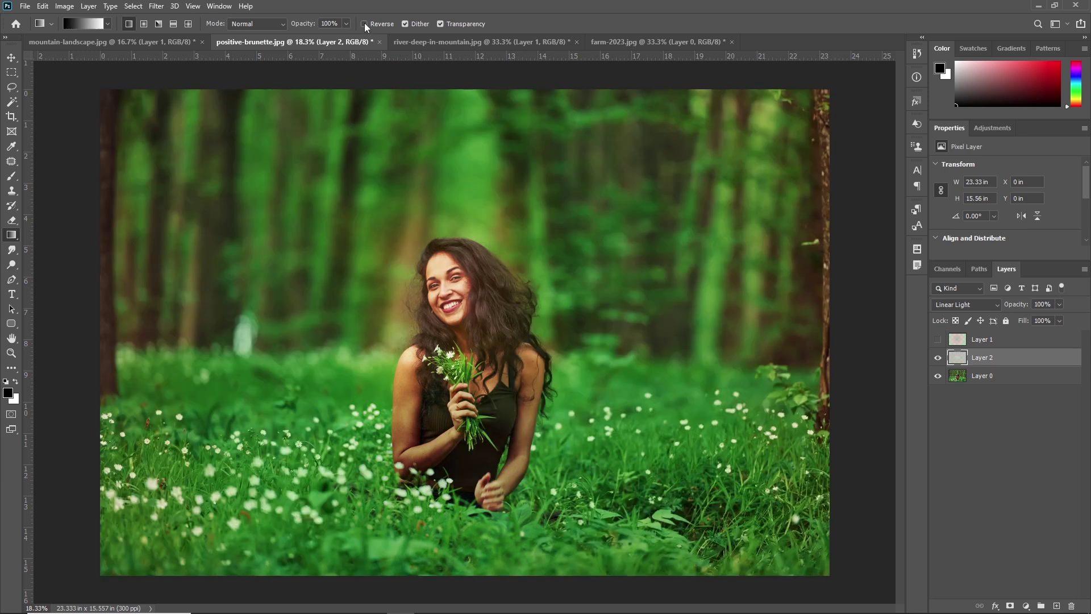
left_click(365, 24)
left_click(364, 24)
left_click(364, 24)
left_click(364, 23)
left_click(364, 24)
left_click(364, 24)
left_click(364, 24)
left_click(363, 23)
left_click(363, 24)
left_click(363, 24)
left_click(363, 24)
left_click(364, 23)
Switch to the mountain-landscape.jpg document and pick the Horizontal Type tool.
left_click(163, 42)
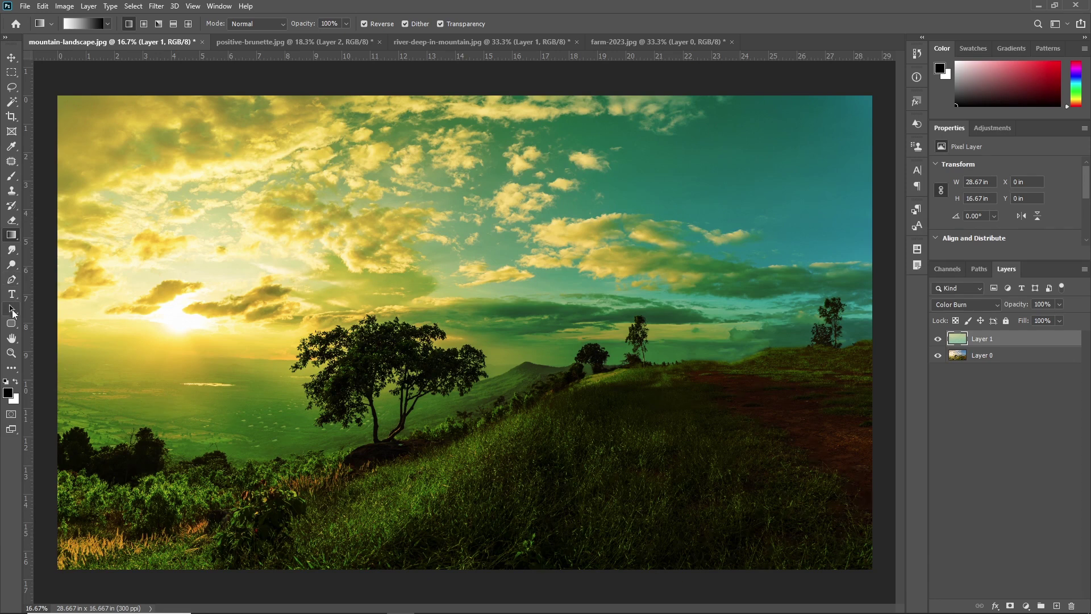
left_click_drag(12, 294, 62, 294)
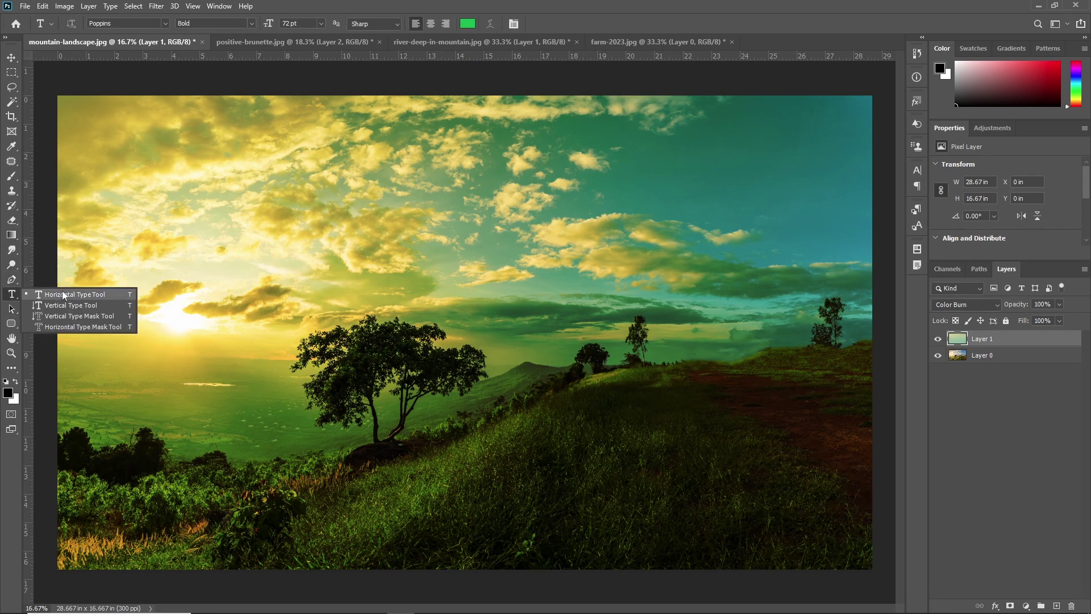
Type the title 'Nature' in the sky and nudge it down and right.
left_click(346, 205)
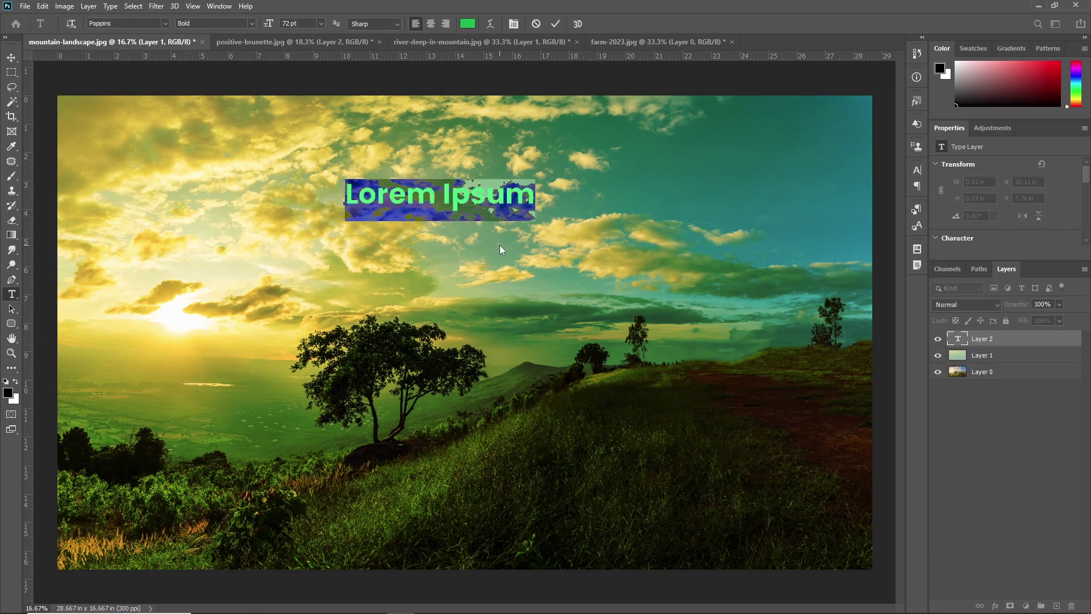
type("Nature")
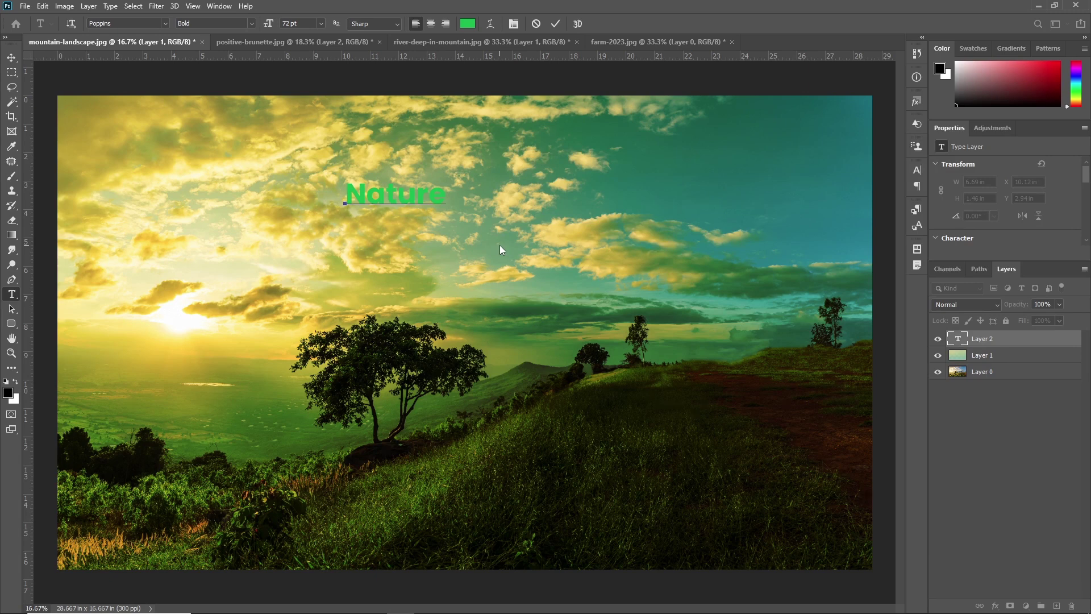
left_click(11, 59)
left_click_drag(415, 193, 457, 203)
Resize the Nature text to 200 pt, then to 300 pt.
double_click(958, 339)
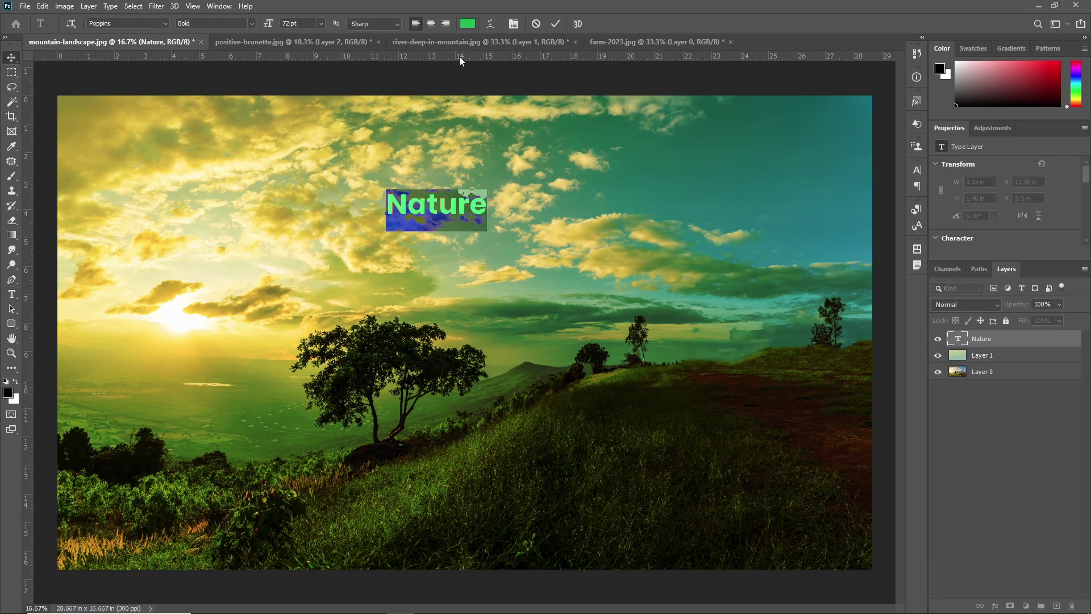
left_click(321, 24)
left_click(299, 23)
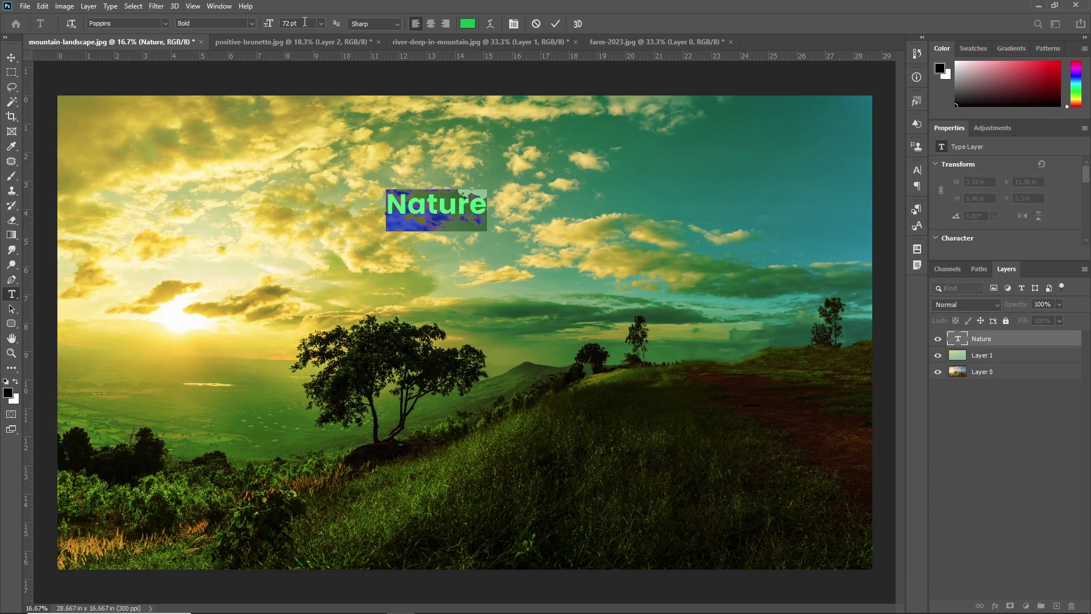
type("200")
key("Return")
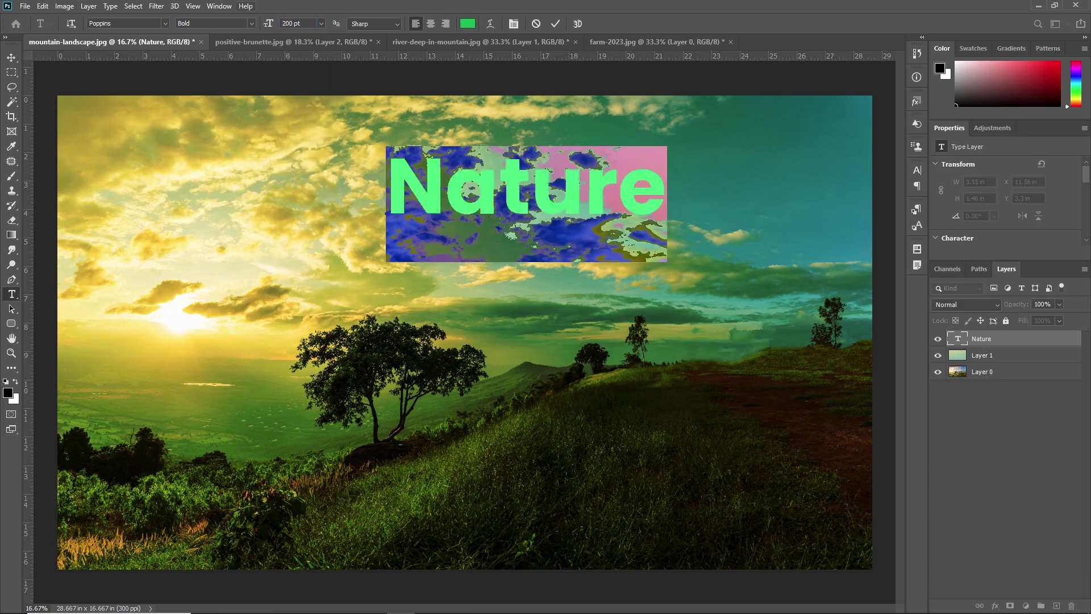
left_click(290, 24)
type("300")
key("Return")
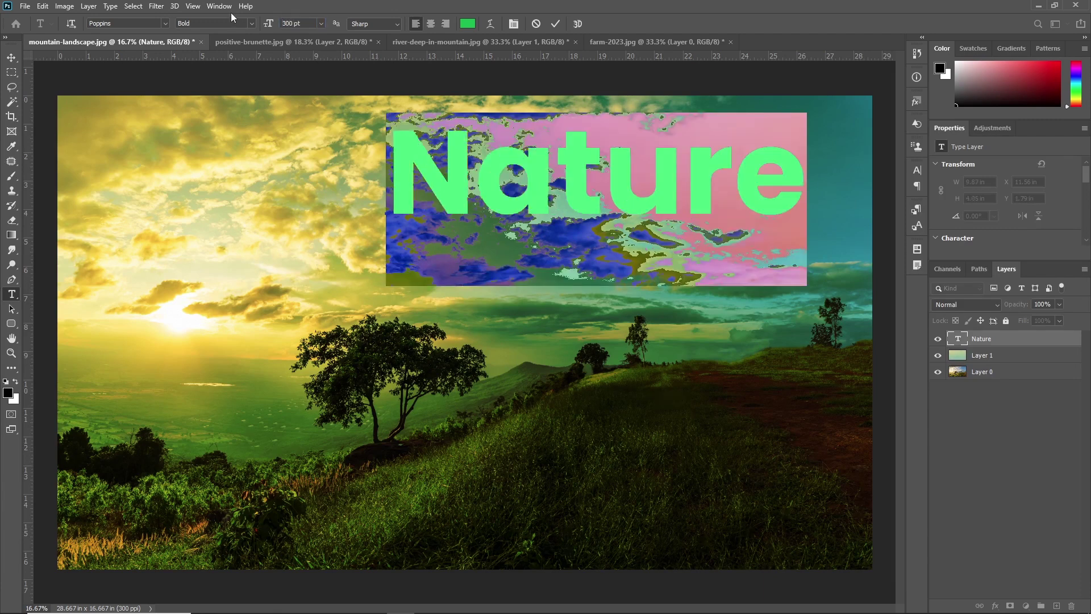
Colour the Nature text white (ffffff) and move it left and down.
left_click(468, 23)
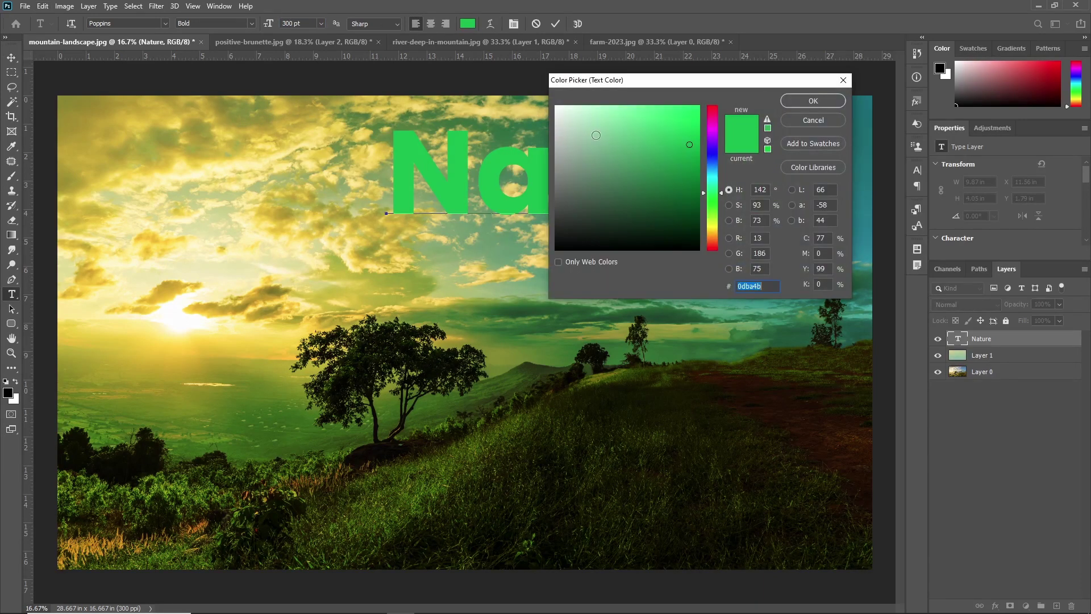
type("ffffff")
left_click(822, 100)
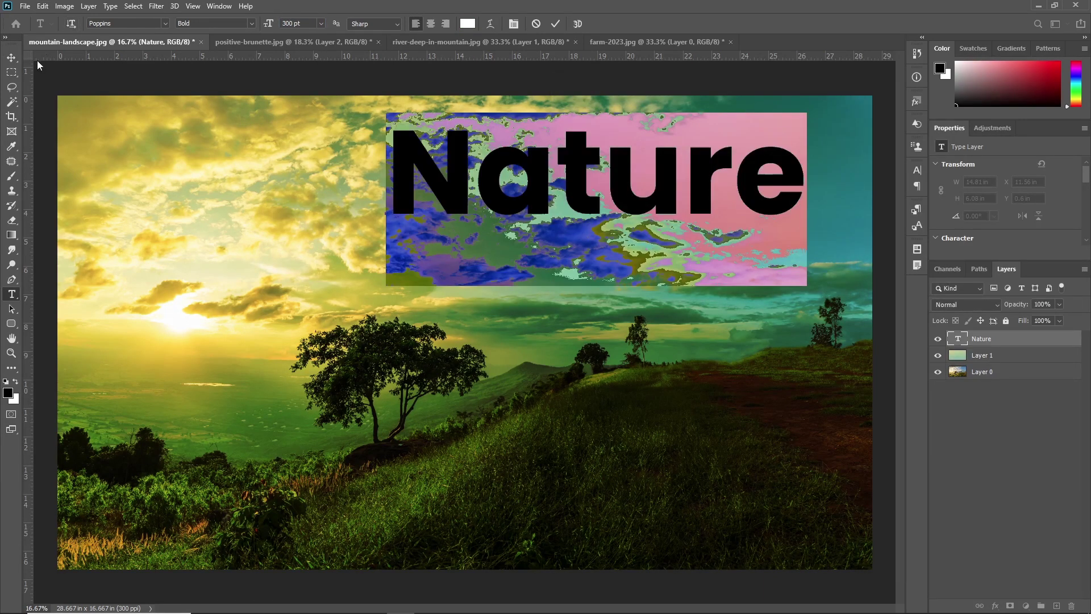
left_click(12, 58)
left_click_drag(600, 200, 477, 258)
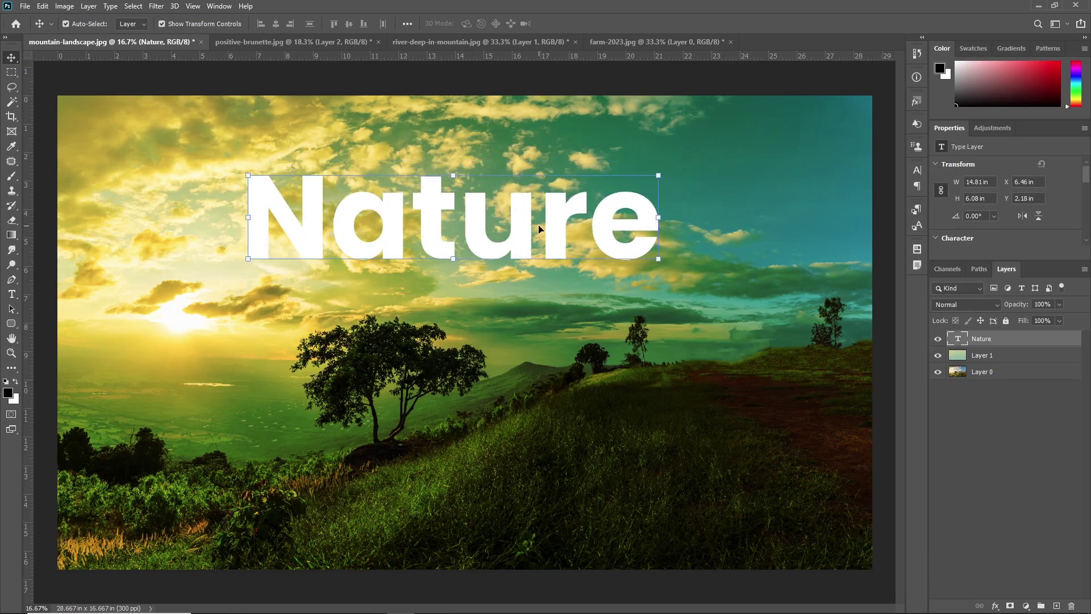
Nudge the title, then open and dismiss the Nature layer's Blending Options without changes.
mouse_move(532, 230)
left_mouse_down()
mouse_move(516, 261)
mouse_move(509, 243)
mouse_move(527, 237)
left_mouse_up()
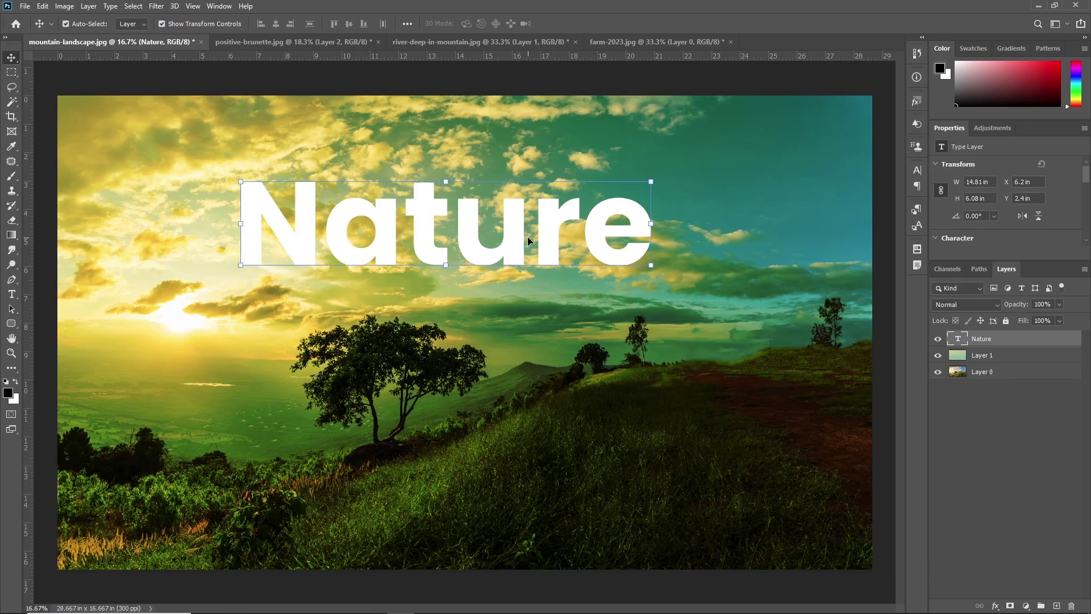
double_click(1051, 342)
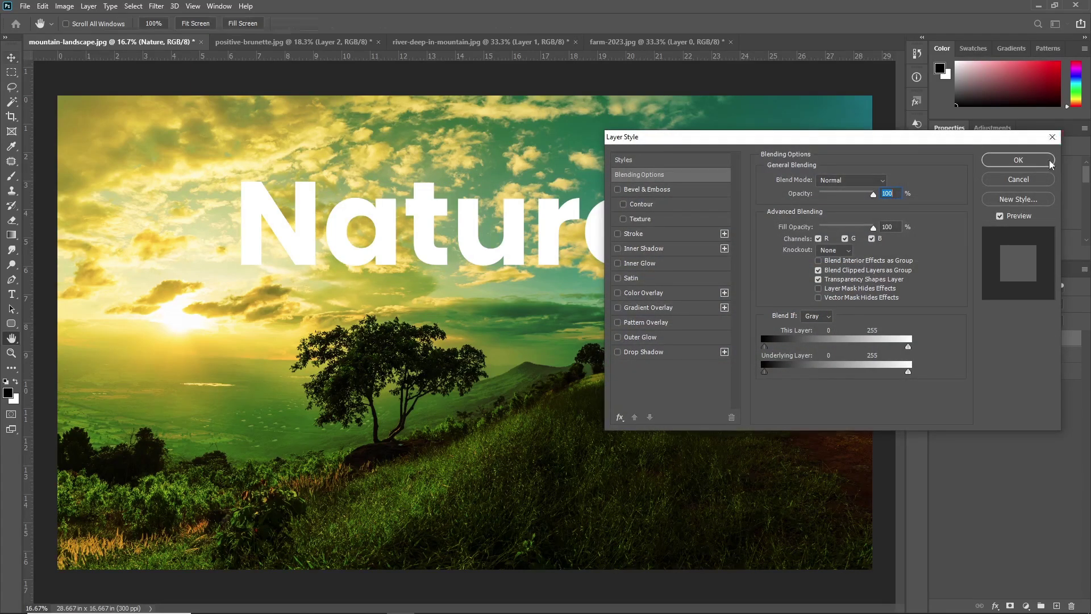
left_click(1051, 138)
right_click(1017, 338)
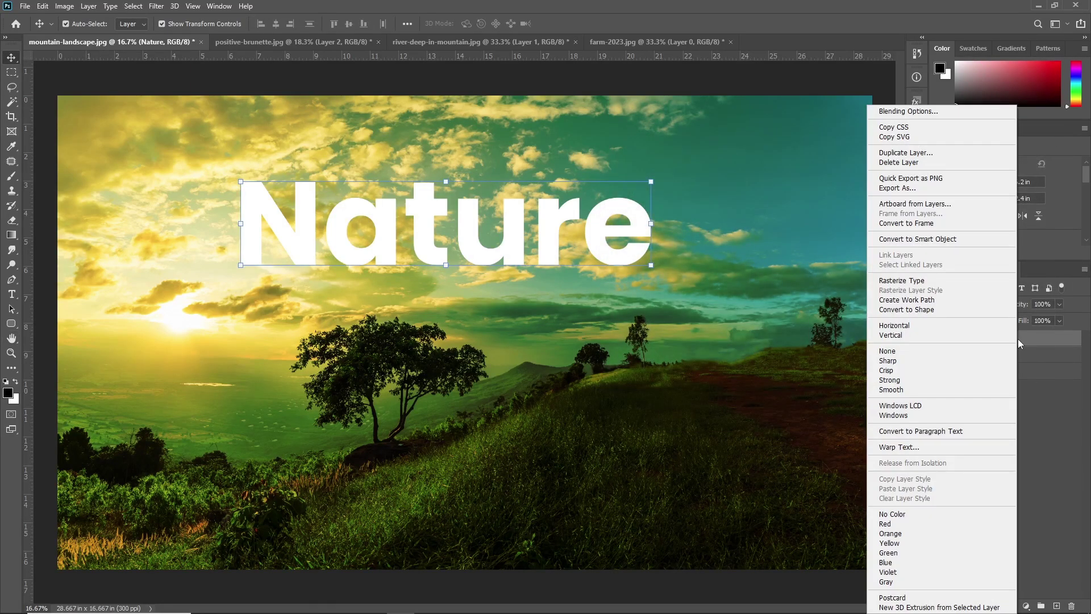
left_click(914, 111)
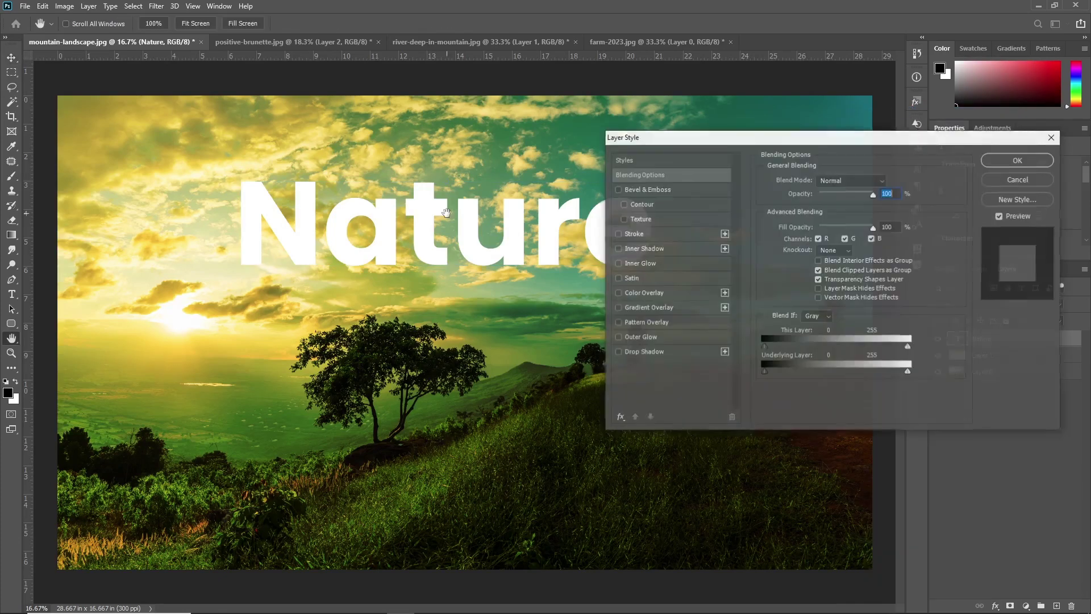
left_click_drag(715, 140, 767, 129)
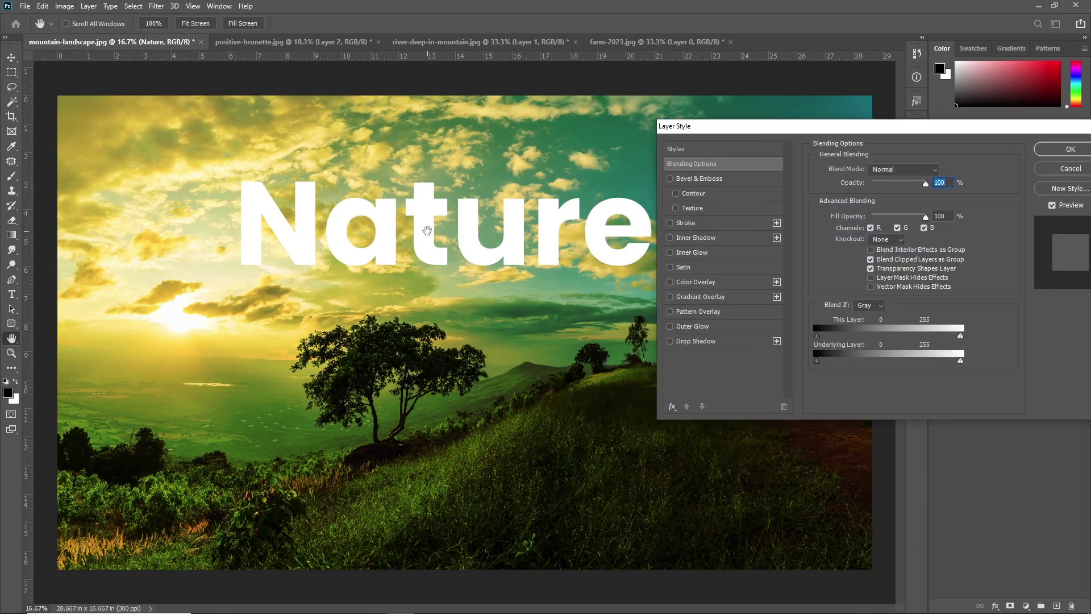
key("Return")
Move the Nature title to the upper-left of the sky, at X 0.56 in, Y 1.4 in.
key("v")
left_click_drag(520, 242, 359, 206)
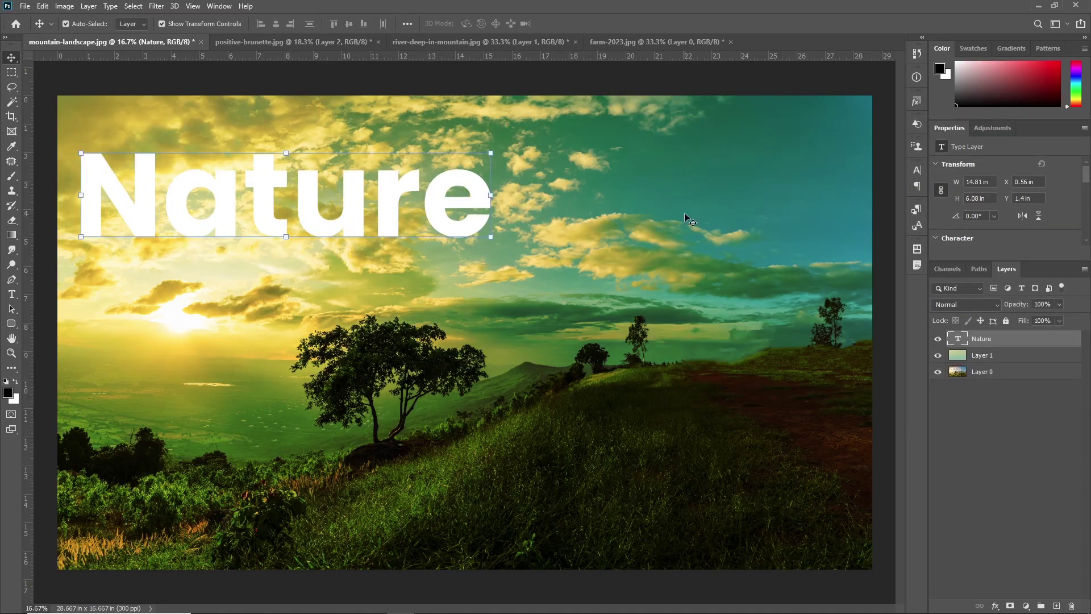
double_click(1057, 339)
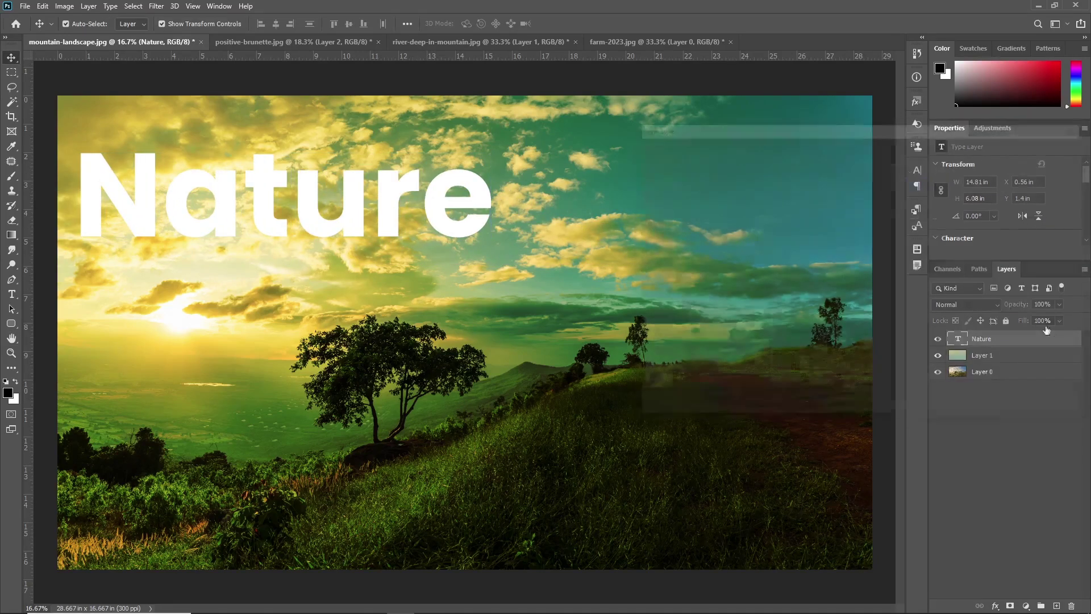
Add a dark teal radial Gradient Overlay to the Nature text and open its Gradient Editor.
left_click_drag(815, 139, 724, 107)
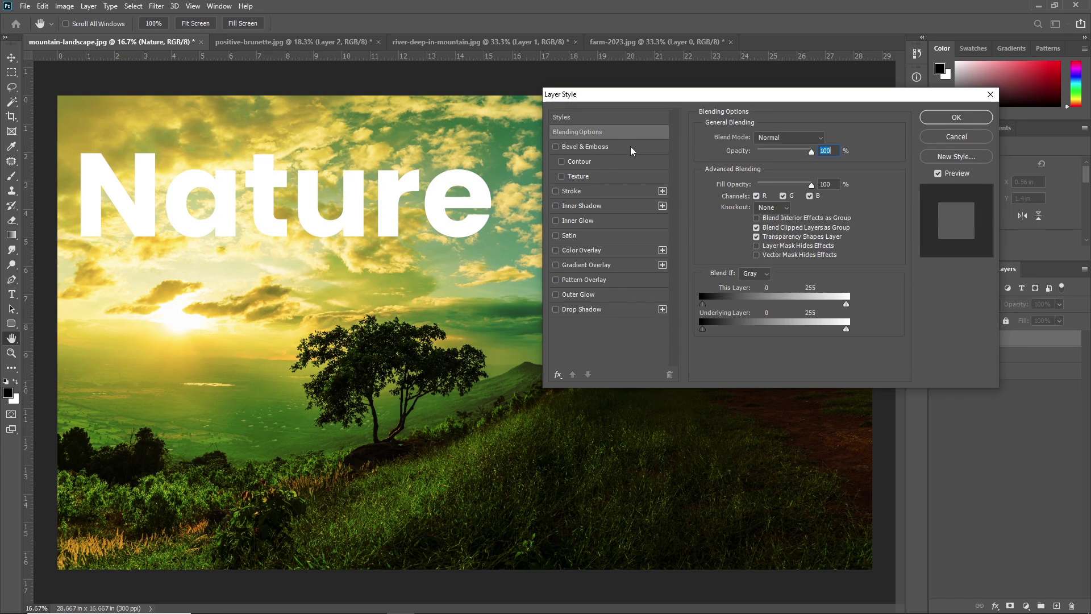
left_click(602, 267)
left_click_drag(702, 100, 668, 98)
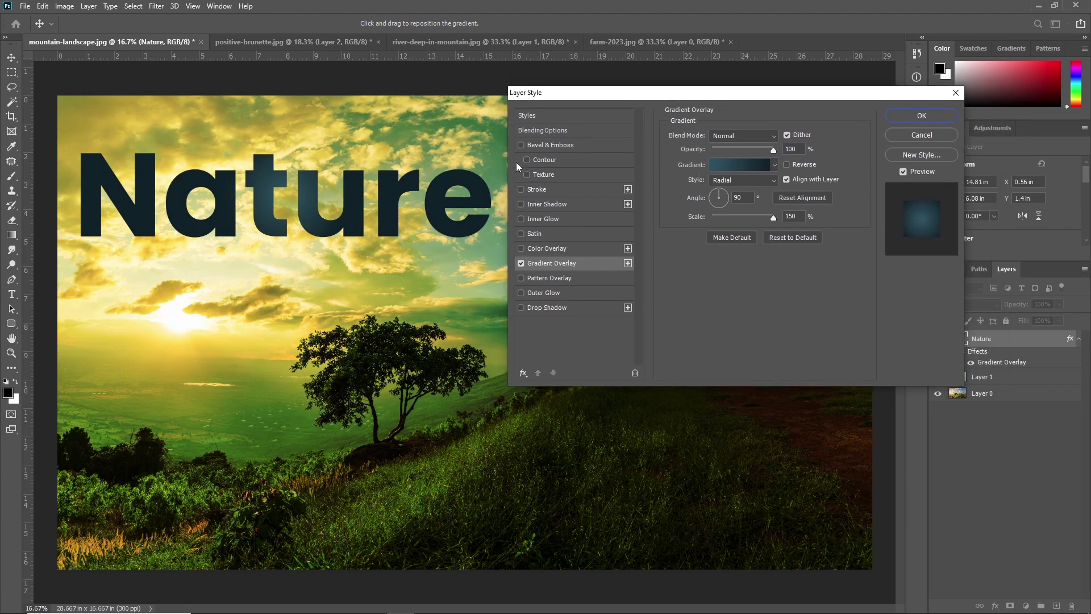
left_click(746, 164)
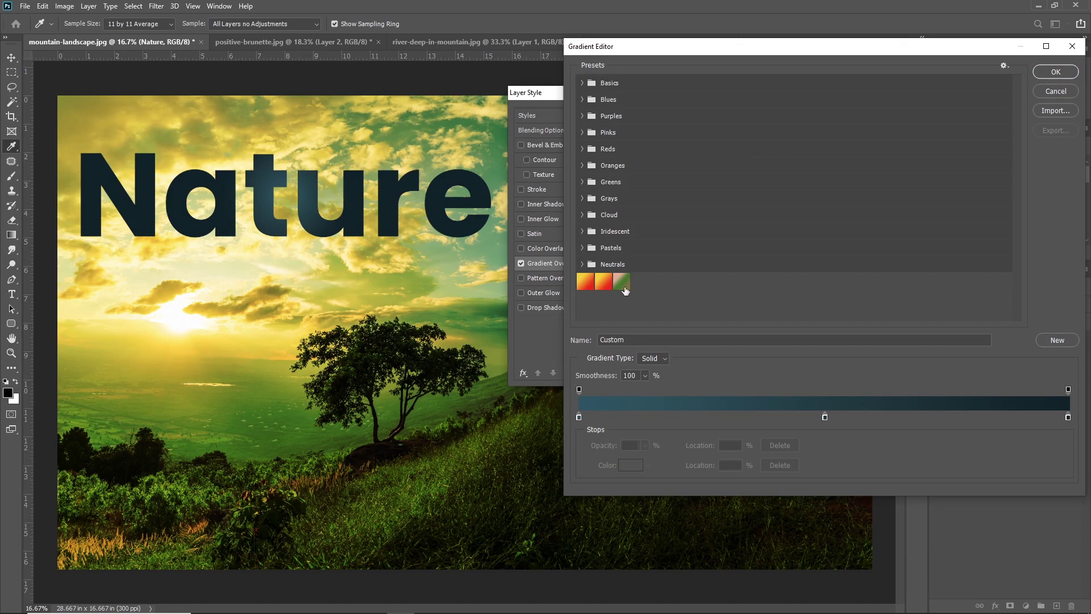
Browse the Pastels, Neutrals, Cloud, Grays, Greens and Oranges gradient preset folders.
left_click(624, 288)
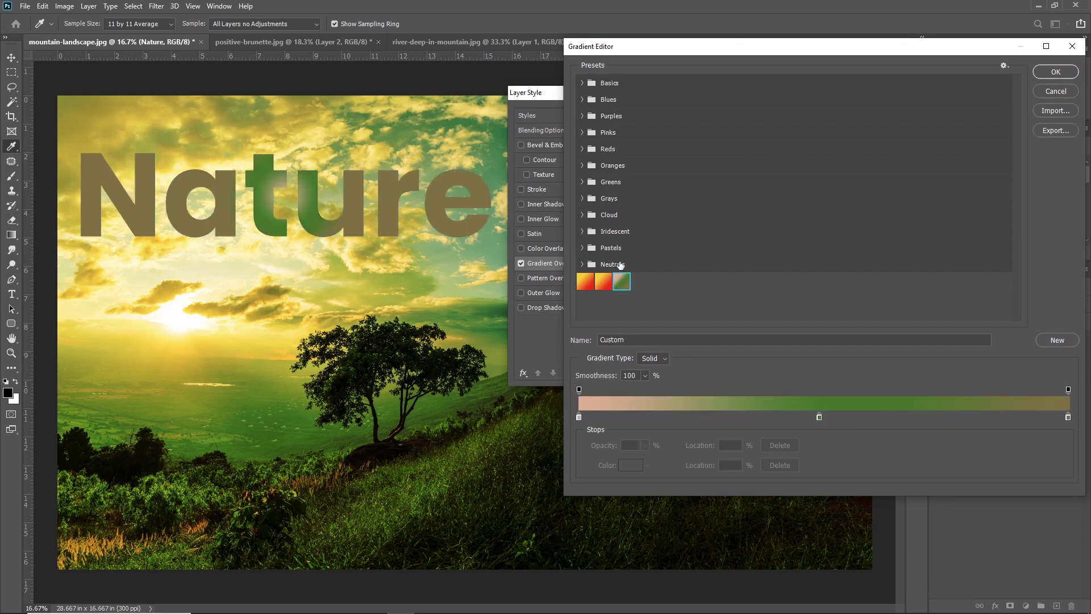
left_click(582, 249)
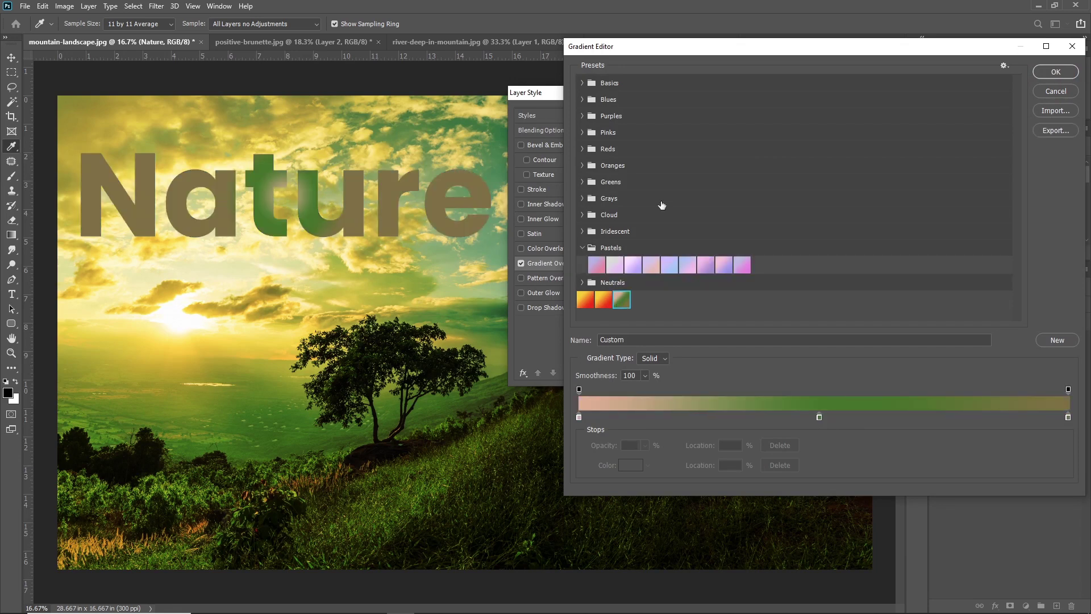
left_click(582, 283)
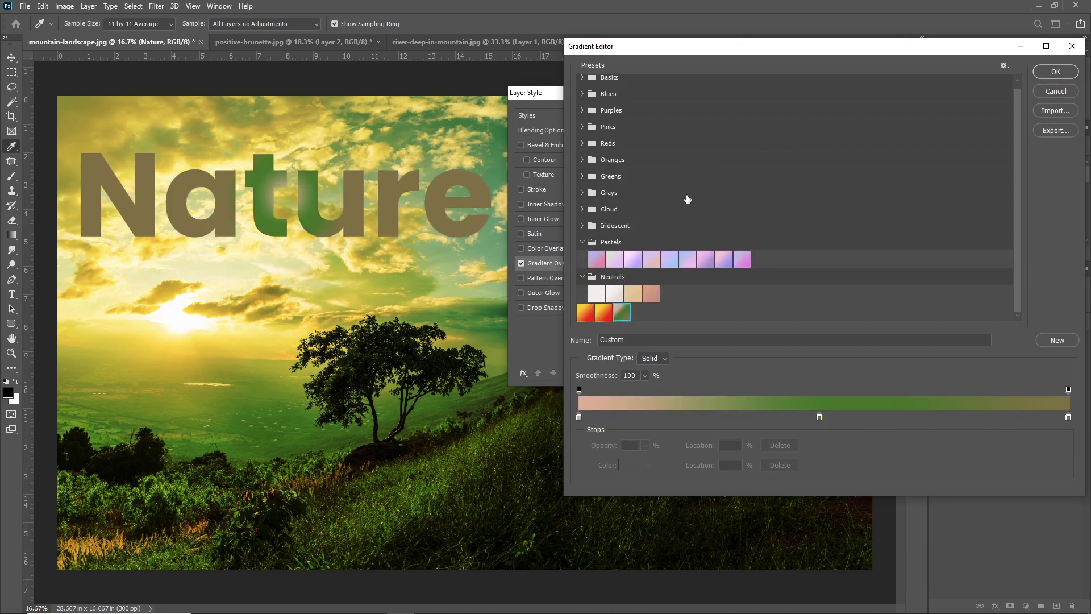
left_click(582, 210)
left_click(583, 192)
left_click(582, 176)
left_click(583, 159)
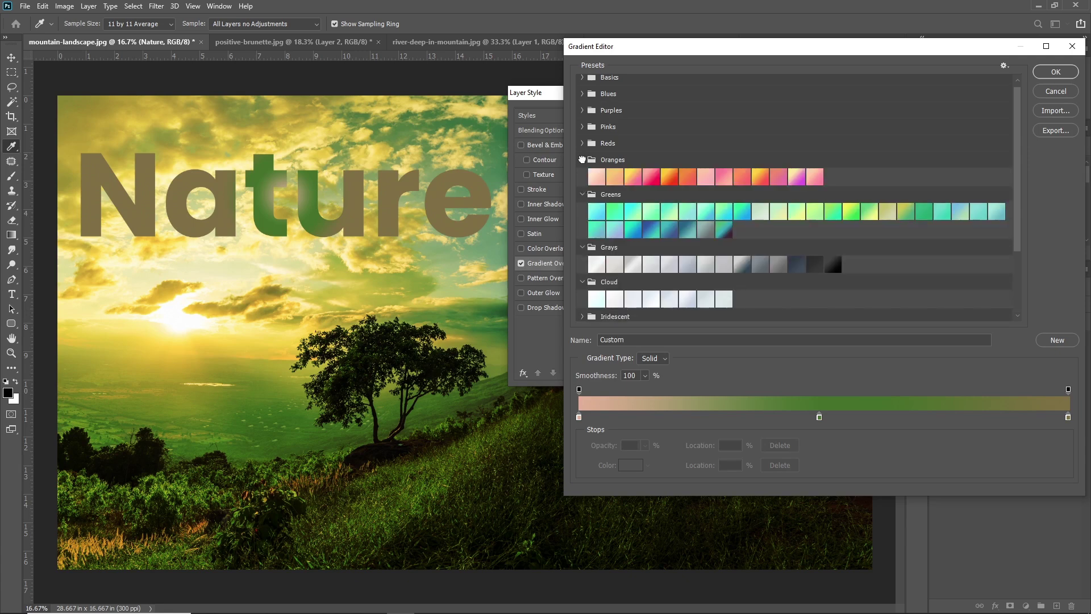
left_click(582, 143)
Try the Red_01 and Red_04 presets, settle on Red_07, and confirm.
left_click(596, 160)
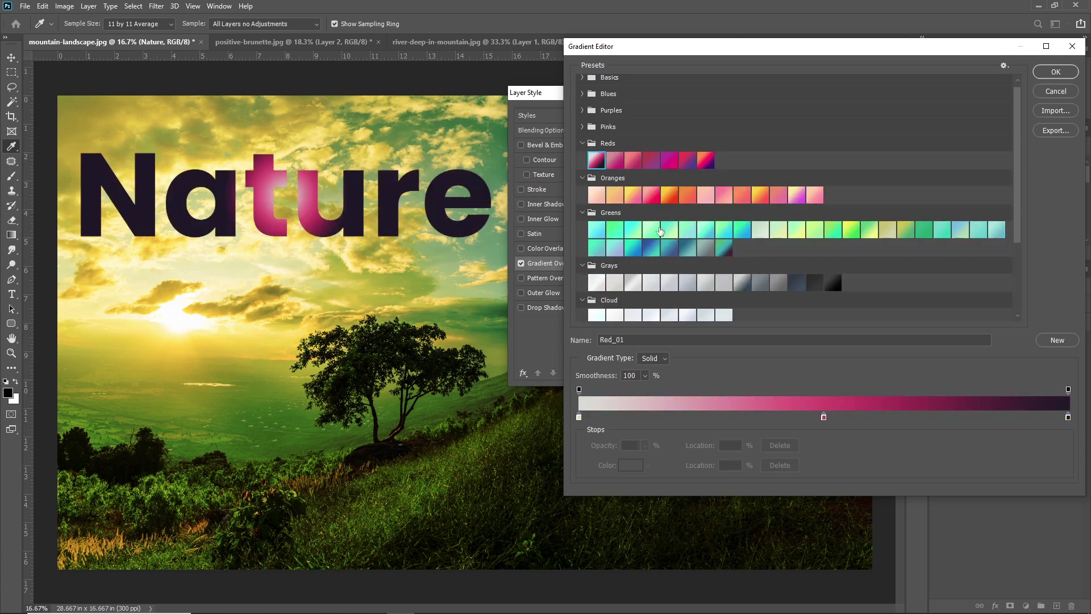
left_click(651, 160)
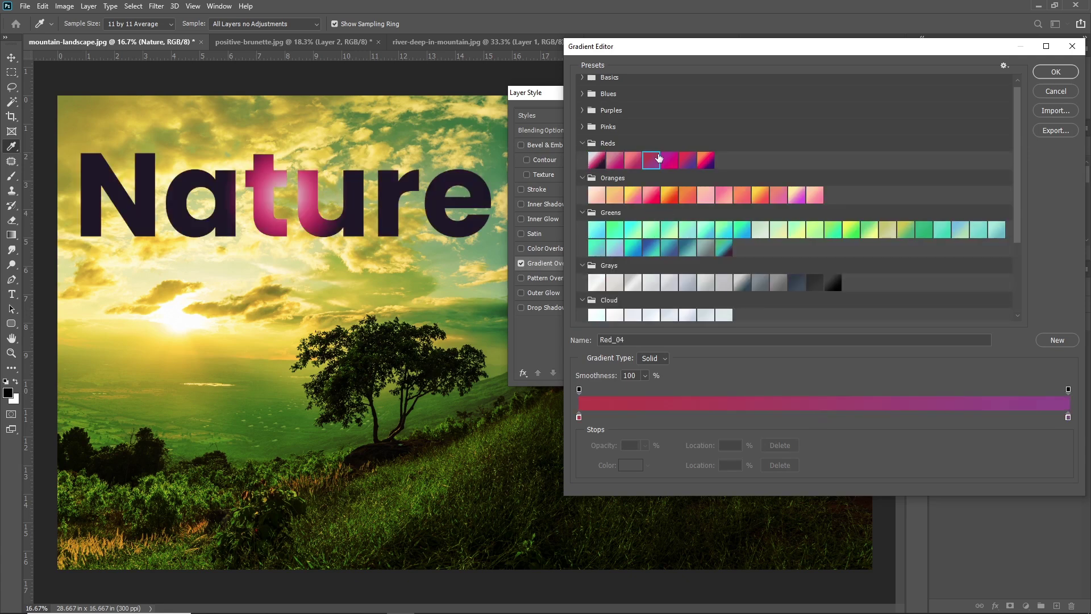
left_click(596, 159)
left_click(705, 161)
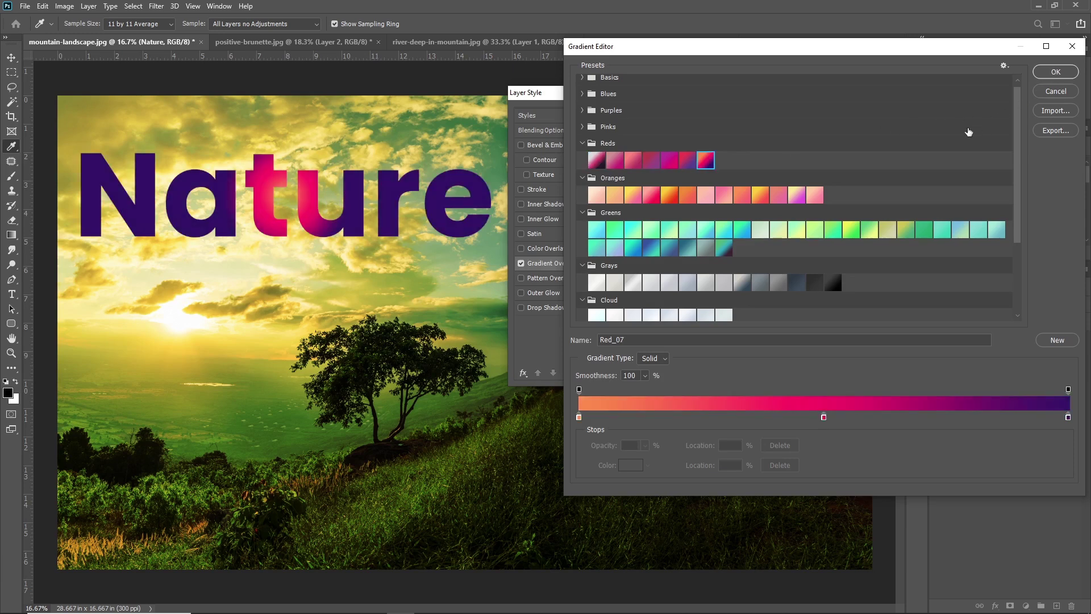
scroll(706, 263, "down", 3)
scroll(706, 263, "up", 3)
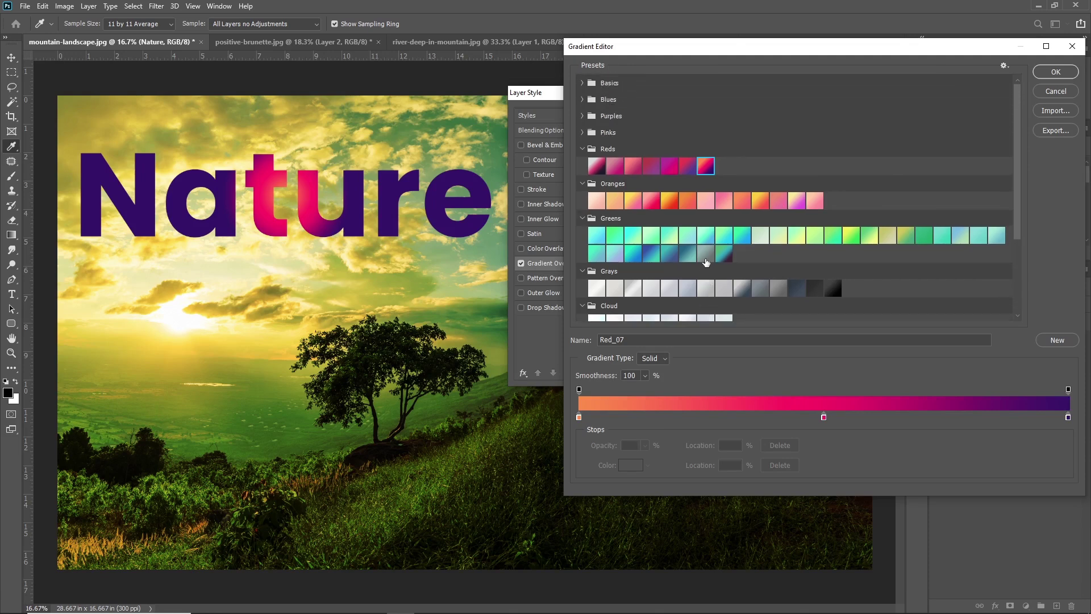
left_click(1062, 73)
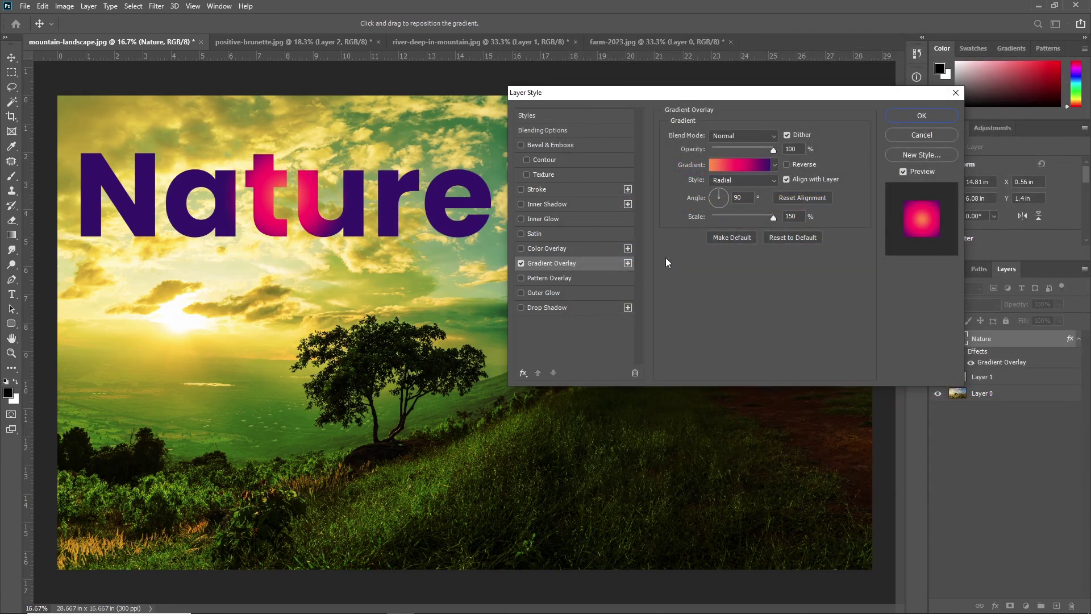
Switch the overlay style from Radial to Linear and rotate its angle to 83°.
left_click(720, 181)
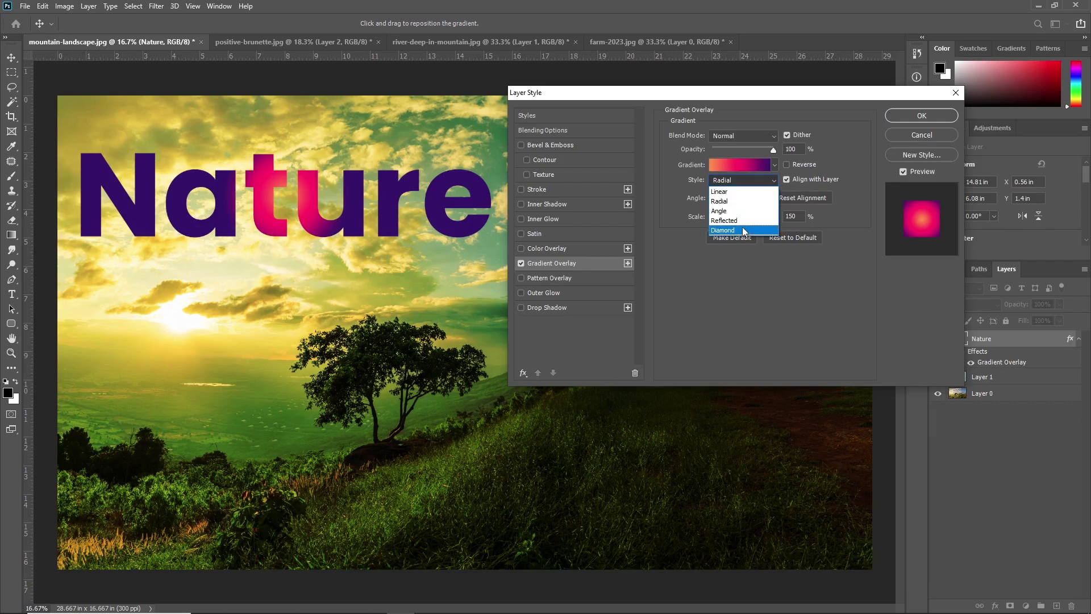
left_click(730, 192)
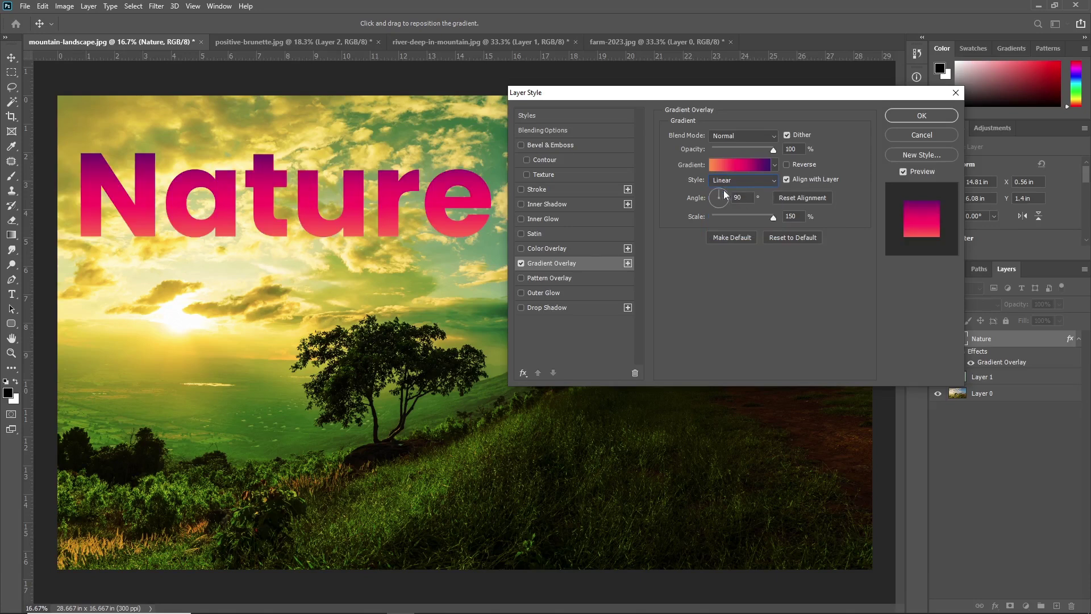
left_click_drag(720, 193, 724, 139)
Try Difference, Divide and Darken blending before settling on Linear Burn.
left_click(721, 135)
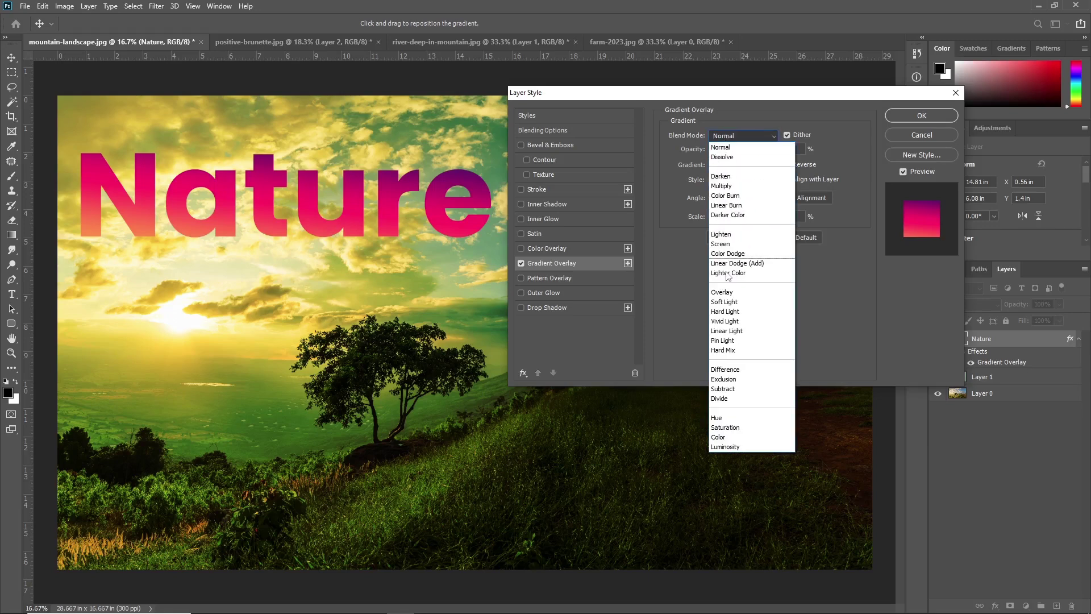
left_click(727, 370)
left_click(748, 136)
left_click(738, 405)
left_click(737, 132)
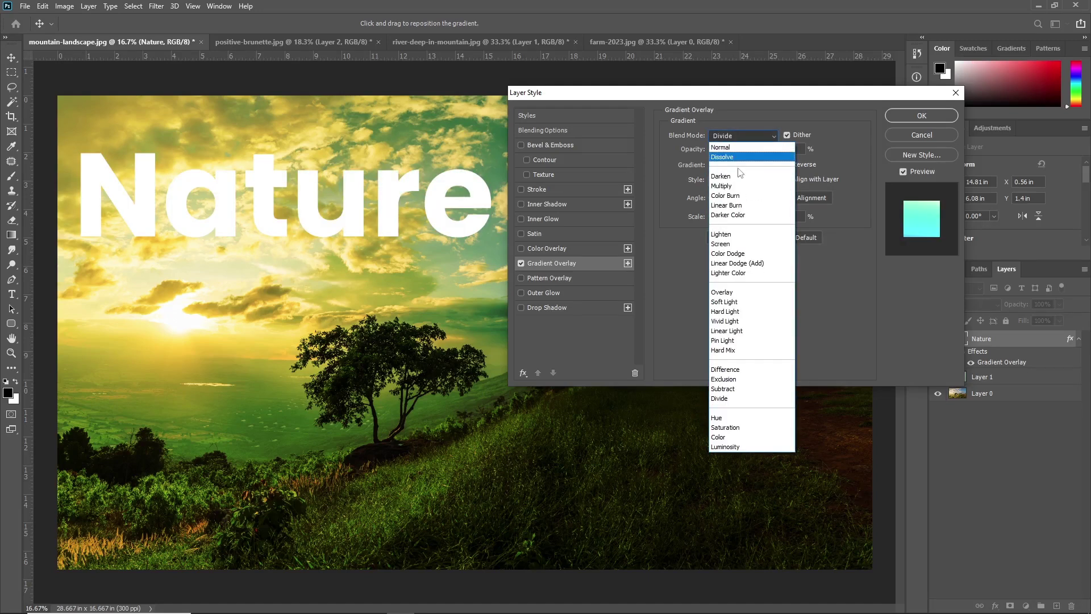
left_click(738, 180)
left_click(732, 140)
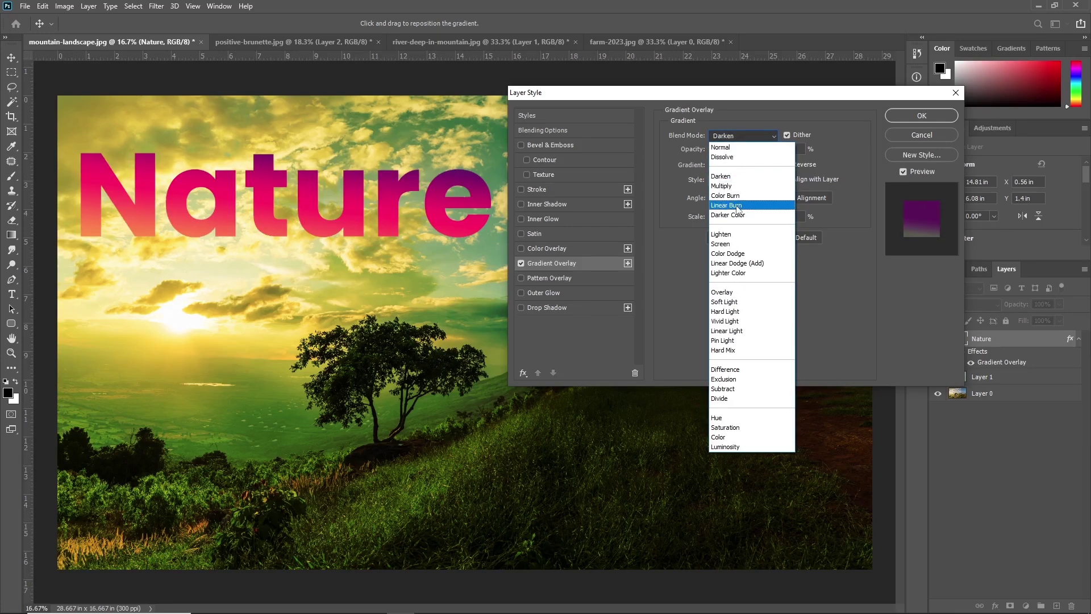
left_click(739, 206)
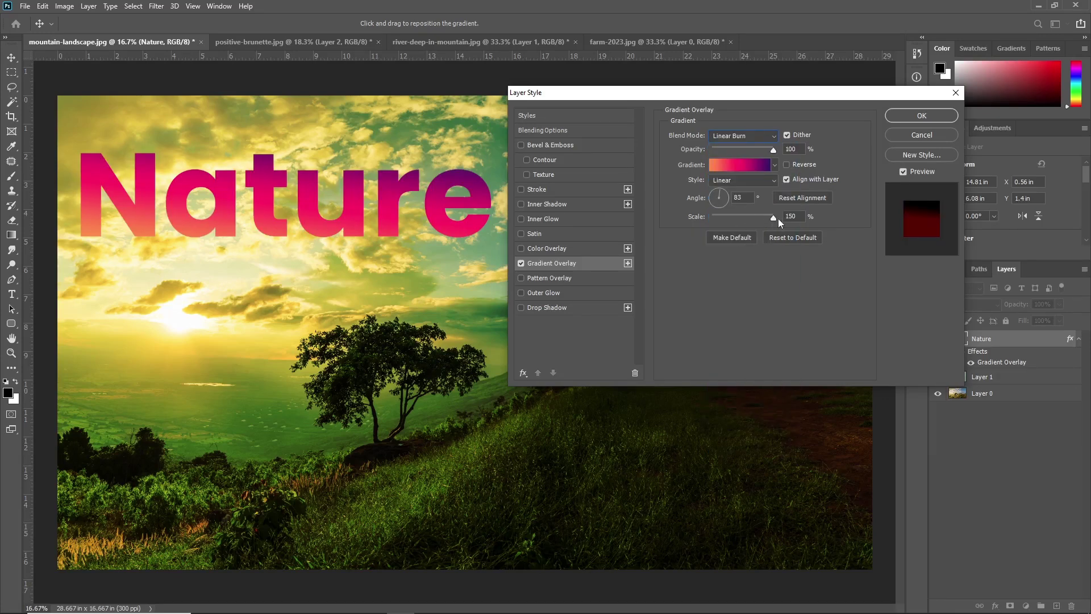
Shrink the overlay scale to 53%, keep full opacity, and reverse the gradient direction.
left_click_drag(769, 220, 727, 221)
mouse_move(771, 152)
left_mouse_down()
mouse_move(720, 149)
mouse_move(772, 149)
left_mouse_up()
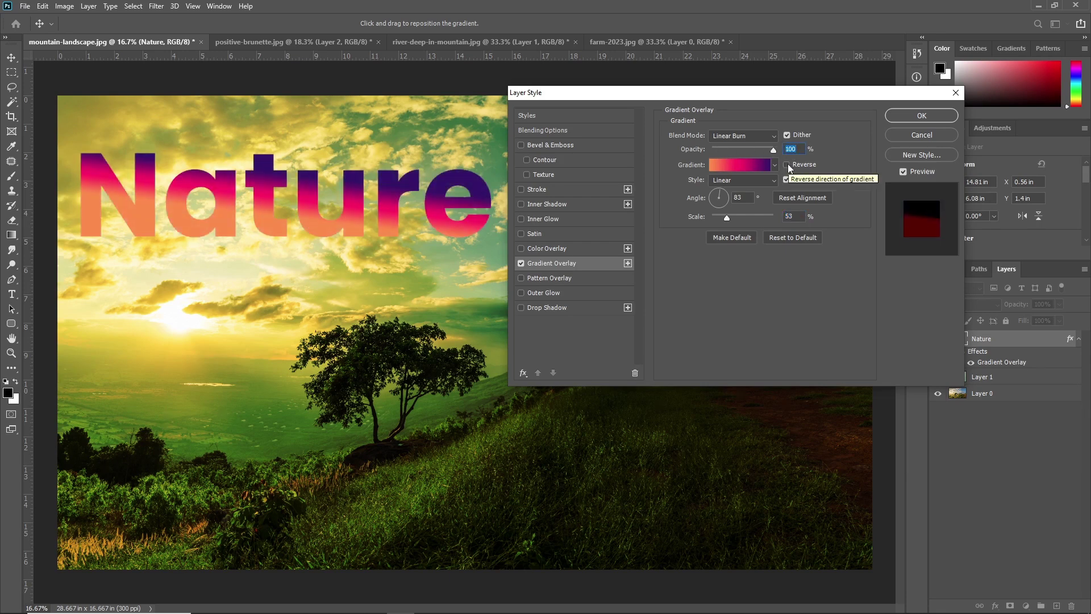
left_click(788, 165)
left_click(788, 165)
left_click(787, 165)
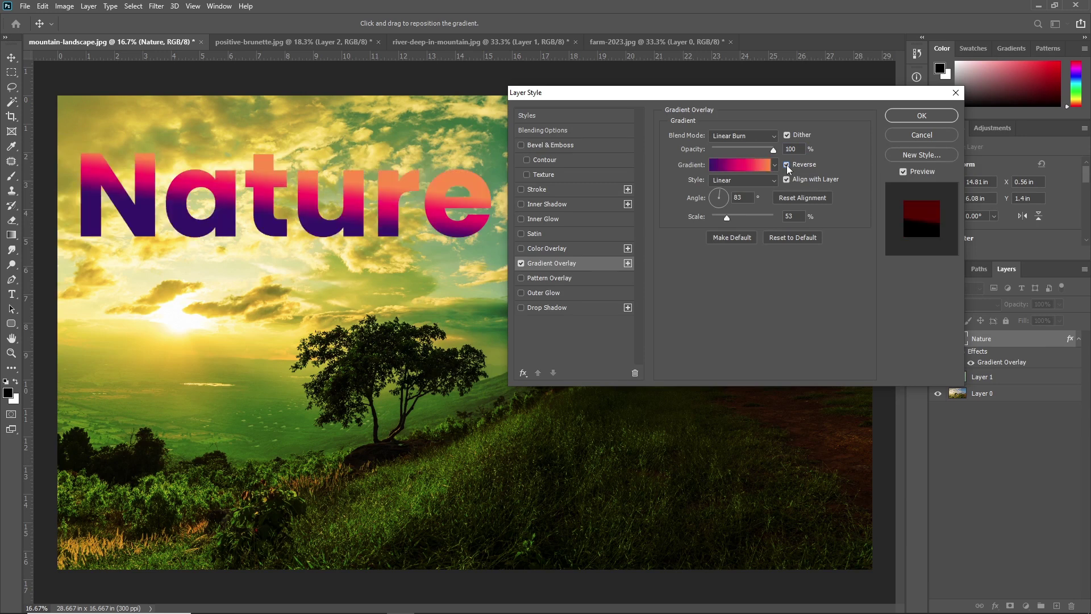
left_click(787, 165)
left_click(741, 165)
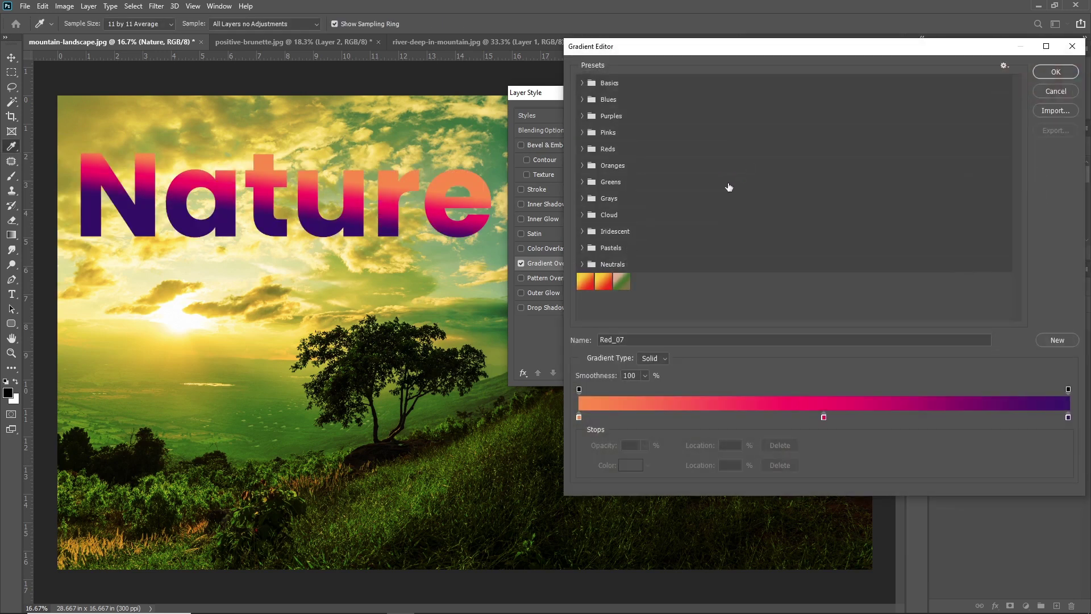
Preview the green custom, red, Pink_03, Purple_04 and Blue_27 gradient presets.
left_click(618, 278)
left_click(583, 150)
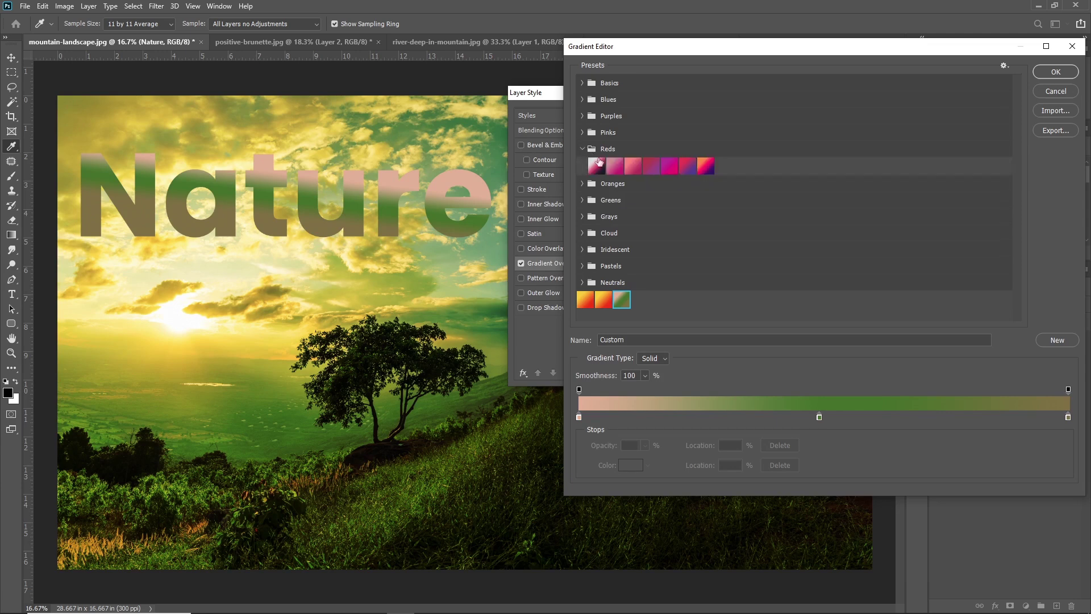
left_click(609, 166)
left_click(582, 132)
left_click(633, 149)
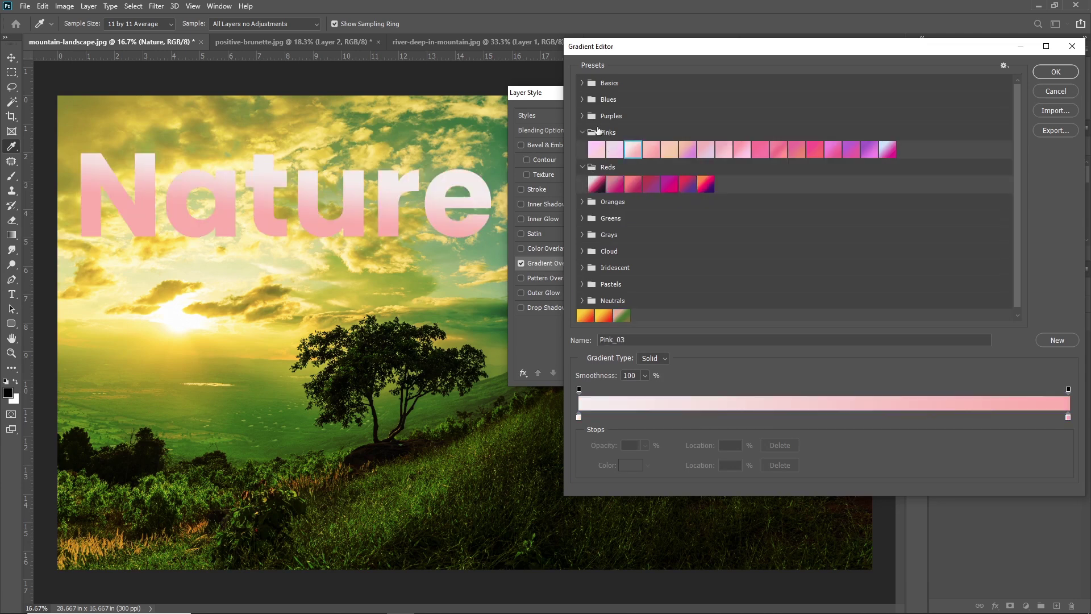
left_click(582, 115)
left_click(651, 135)
left_click(582, 99)
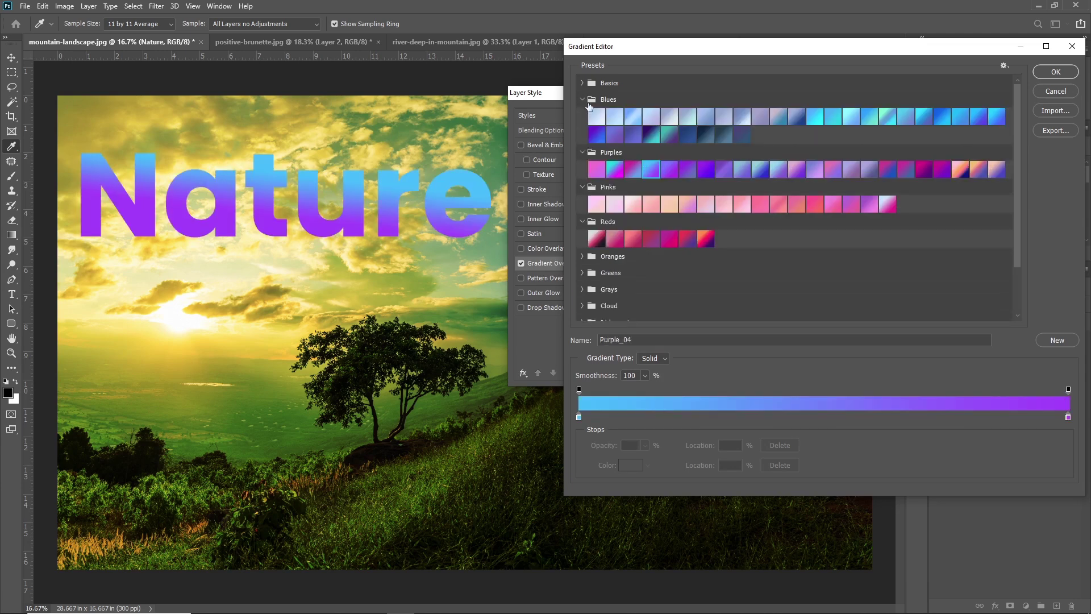
left_click(652, 135)
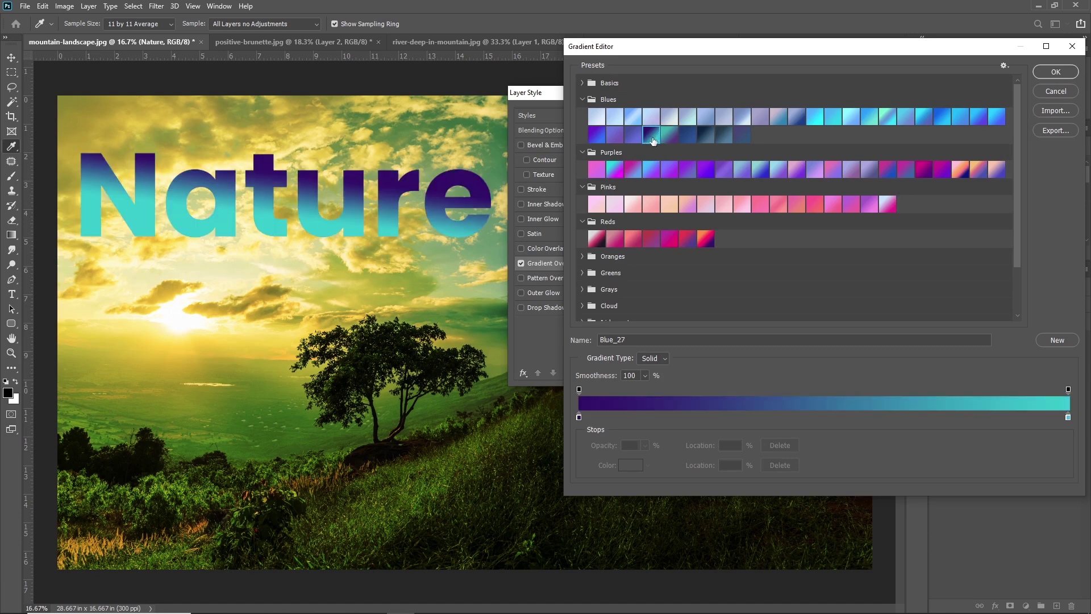
Choose the yellow-green Green_18 preset from the Greens folder and confirm it.
scroll(614, 239, "down", 3)
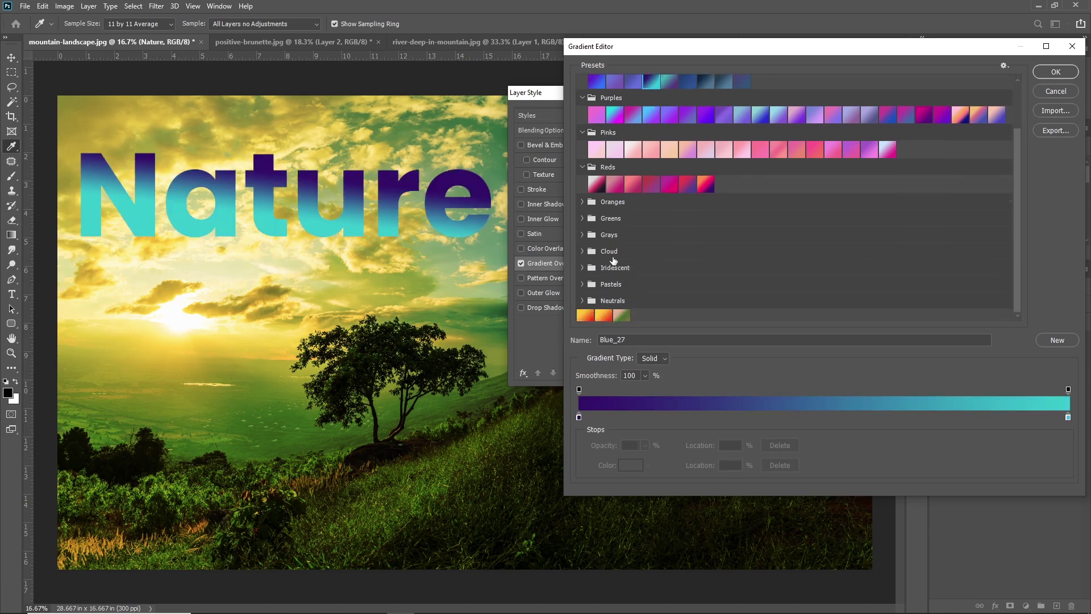
left_click(582, 212)
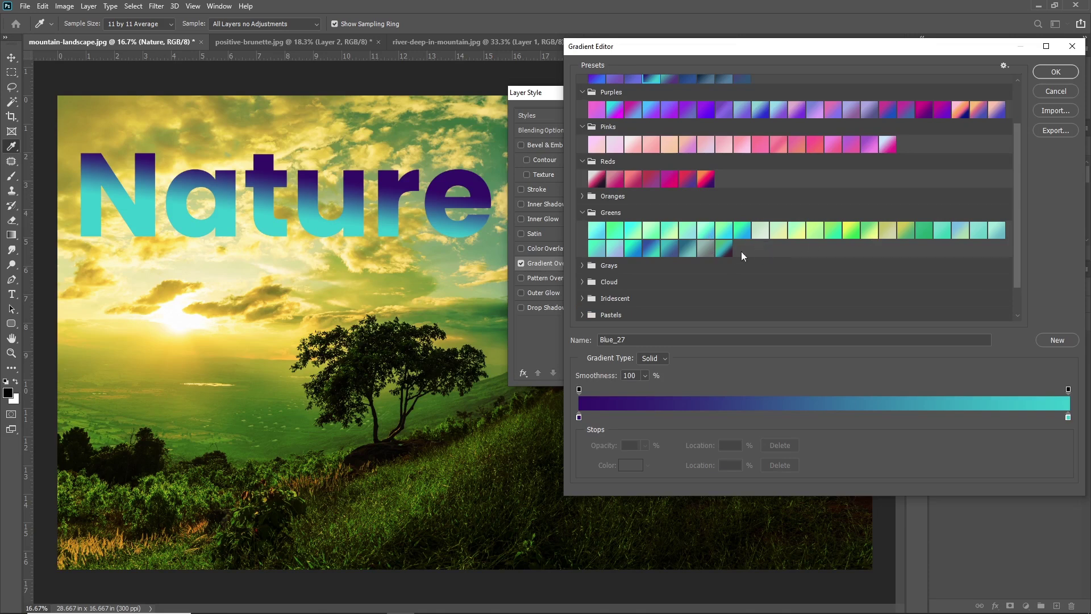
left_click(908, 230)
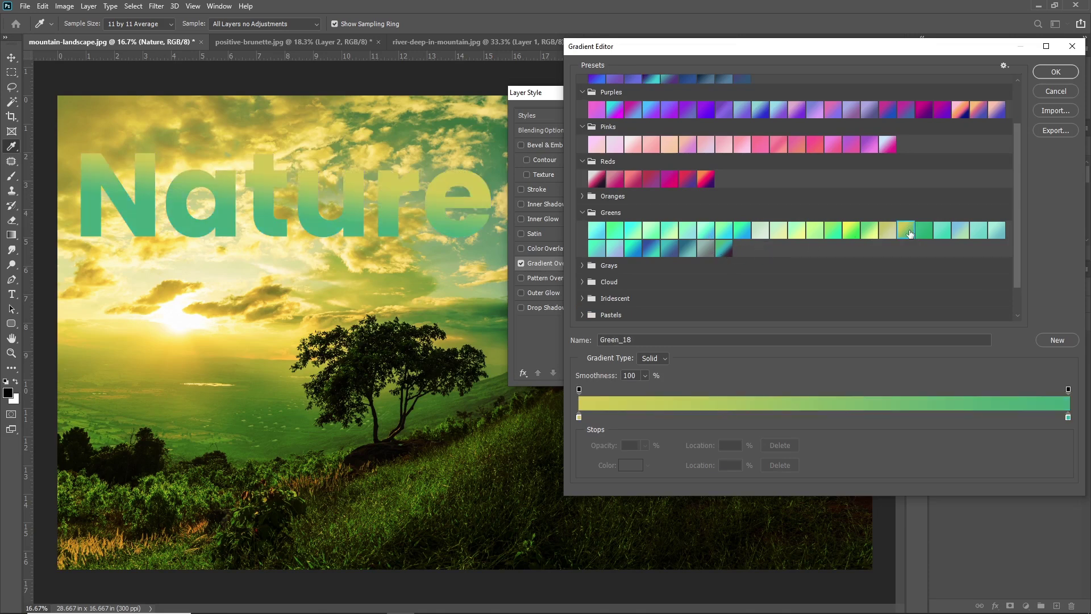
left_click(1056, 72)
Set the green overlay to 37% scale, Linear style, angle about 103°, and confirm the Layer Style.
left_click_drag(767, 218, 720, 219)
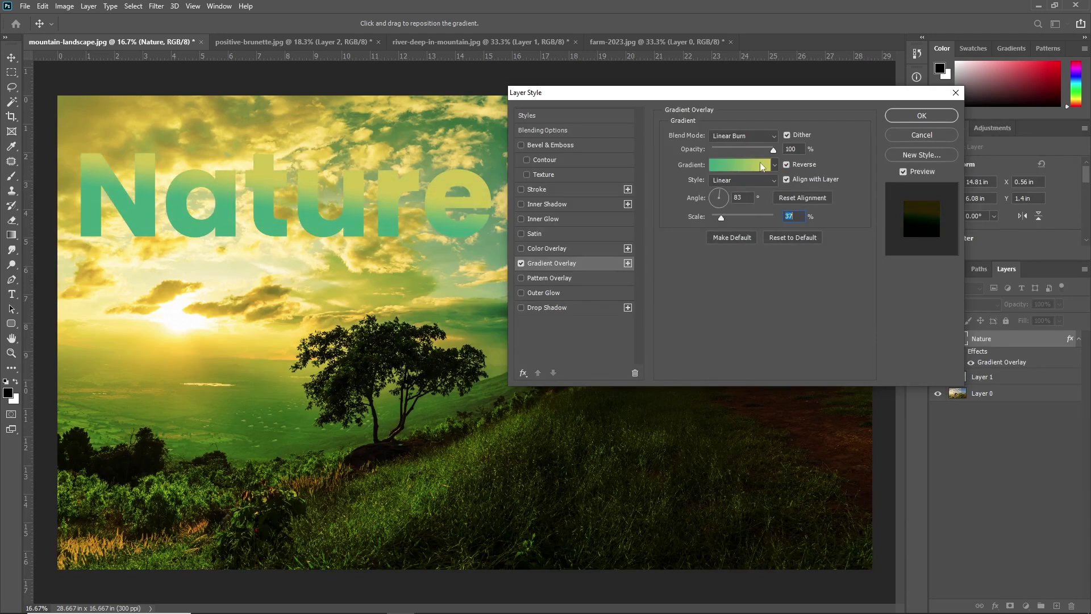
mouse_move(771, 152)
left_mouse_down()
mouse_move(737, 155)
mouse_move(774, 151)
left_mouse_up()
left_click_drag(725, 202, 725, 188)
left_click(728, 181)
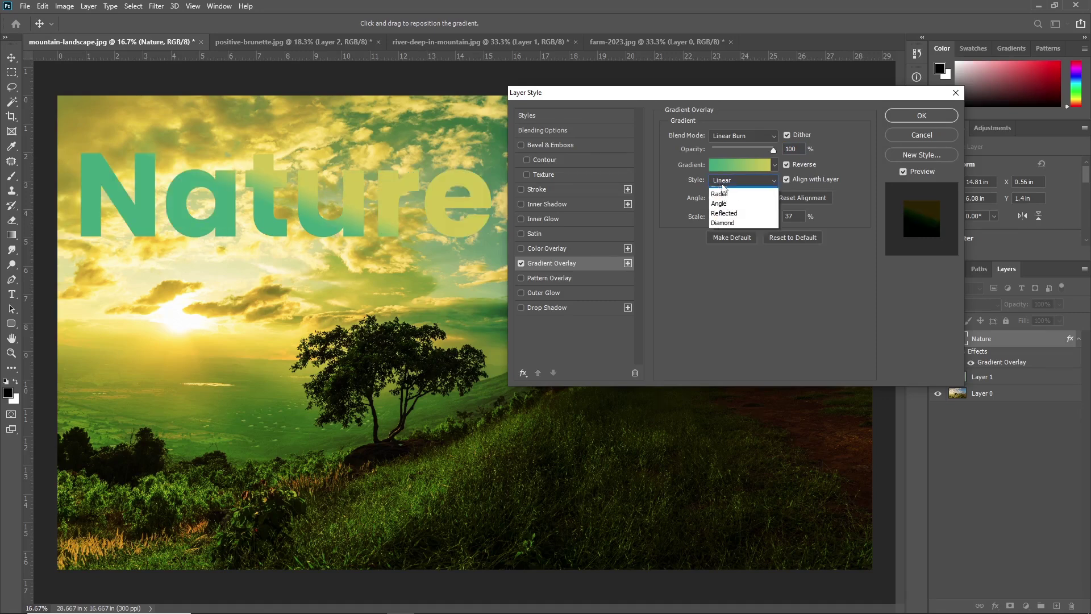
left_click(704, 186)
mouse_move(714, 194)
left_mouse_down()
mouse_move(701, 197)
mouse_move(717, 191)
left_mouse_up()
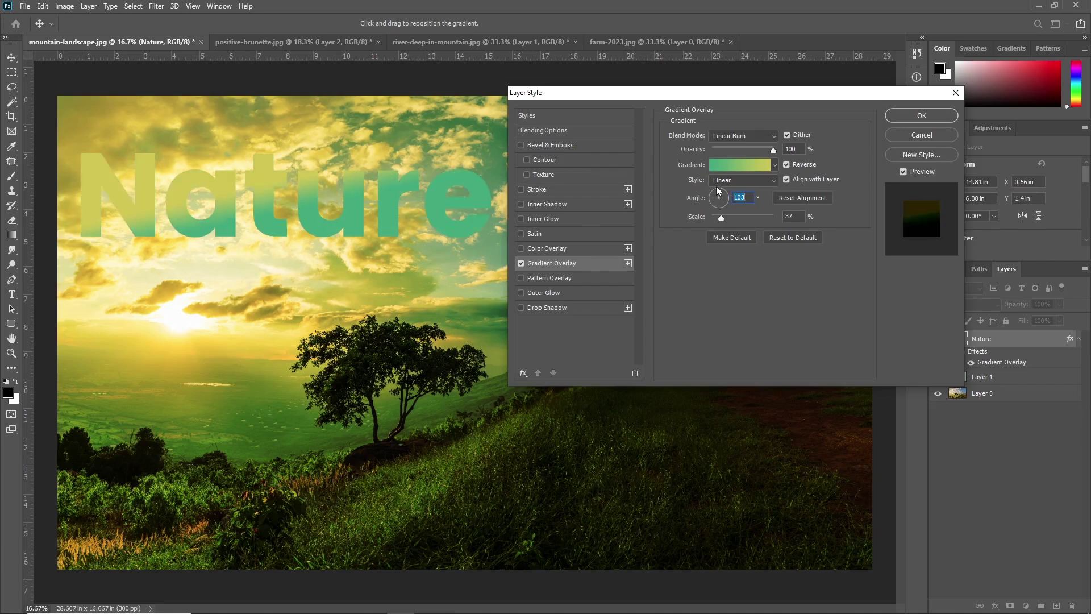
left_click(921, 116)
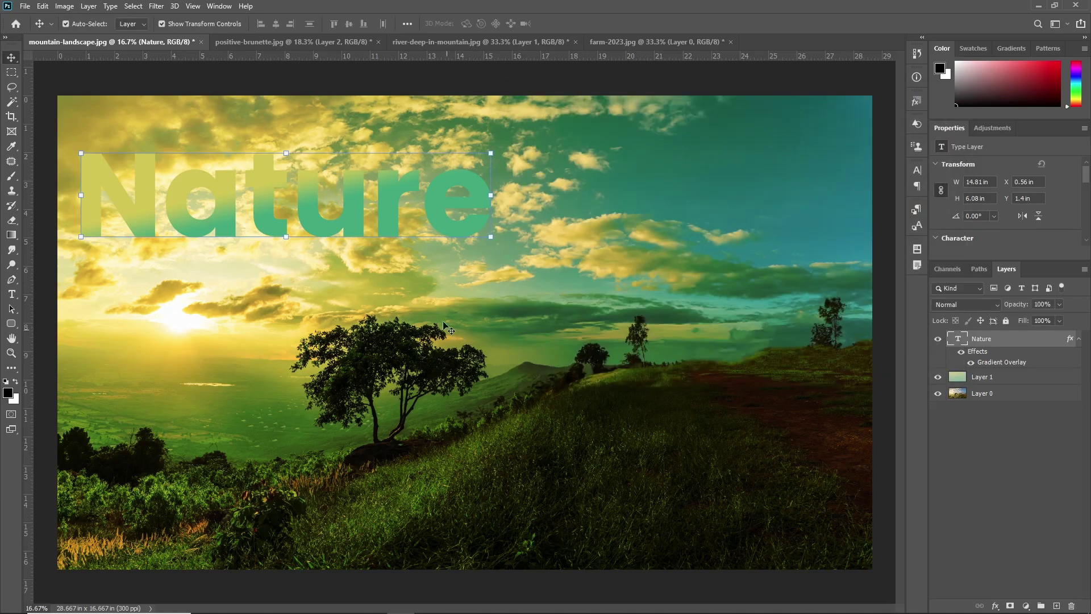
Scale the Nature title to about 131% and place it at X 4.41 in, Y 1.1 in.
left_click_drag(358, 206, 472, 211)
key("ctrl+t")
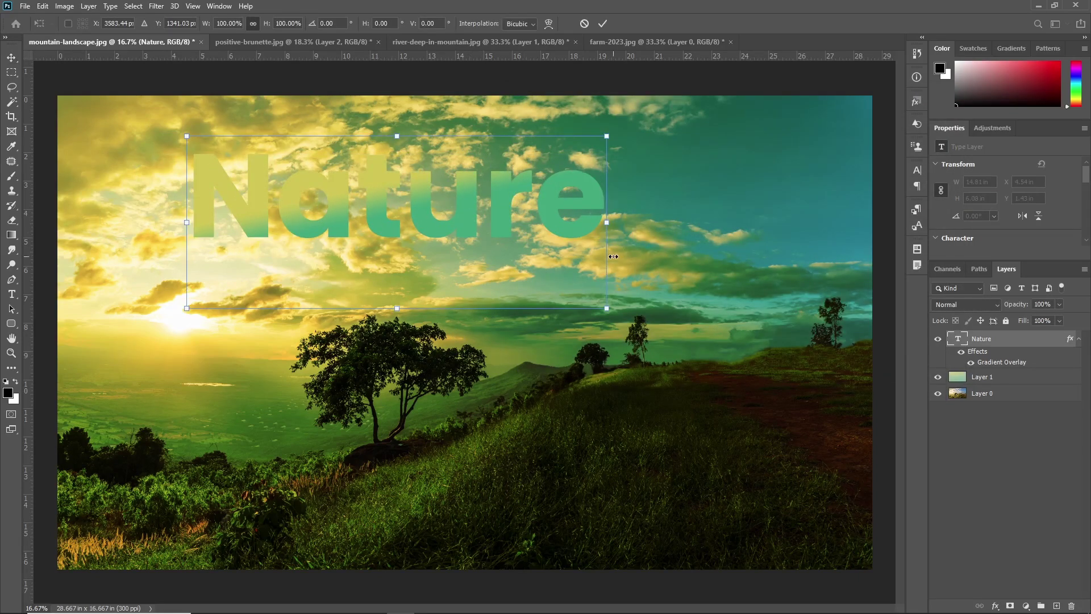
left_click_drag(619, 319, 685, 346)
left_click_drag(454, 208, 509, 216)
key("Return")
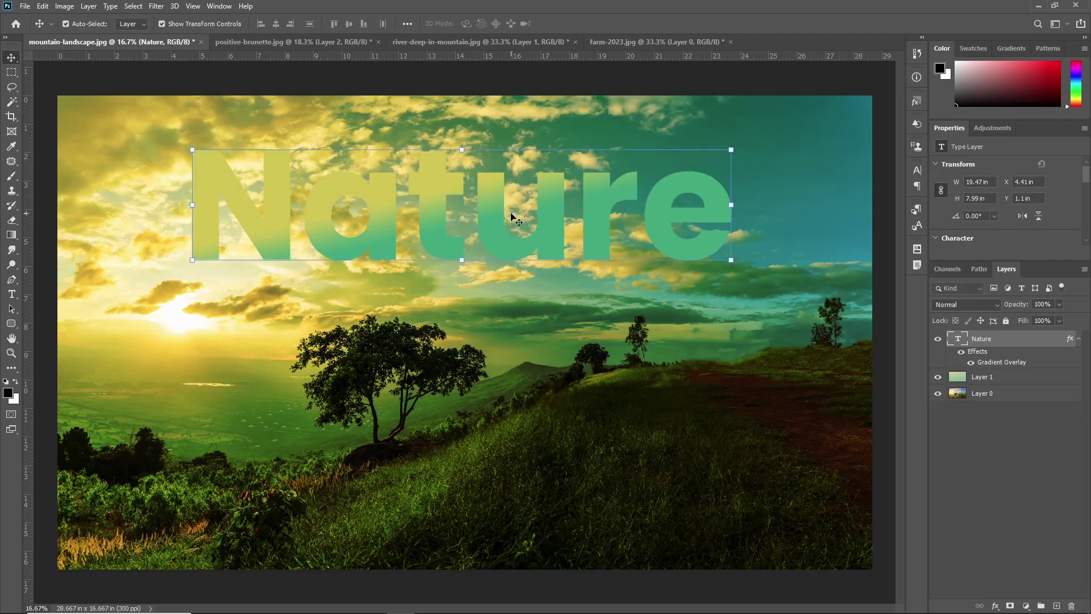
left_click(581, 402)
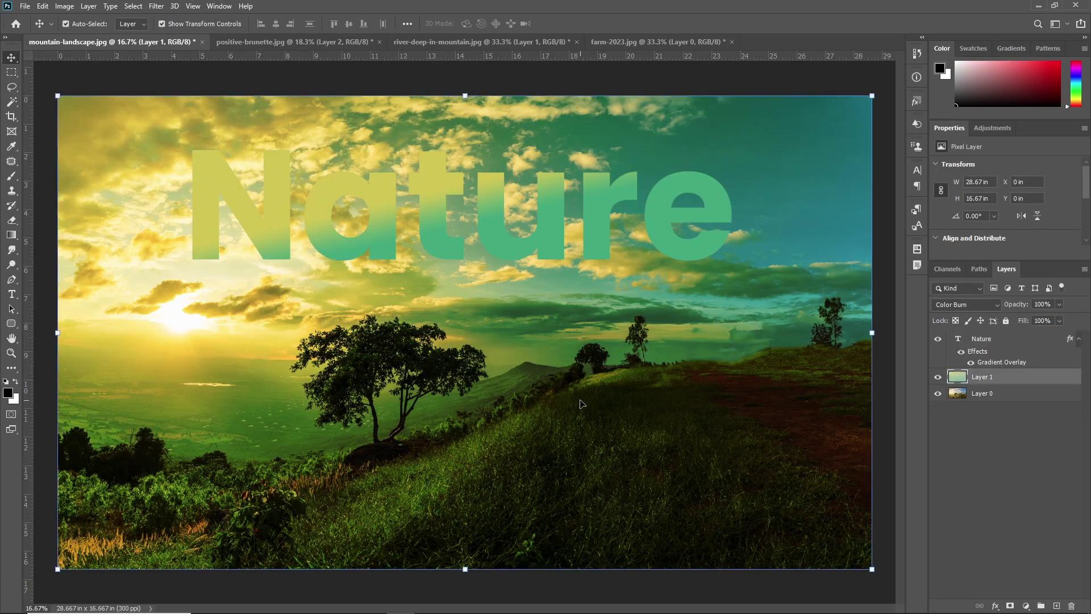